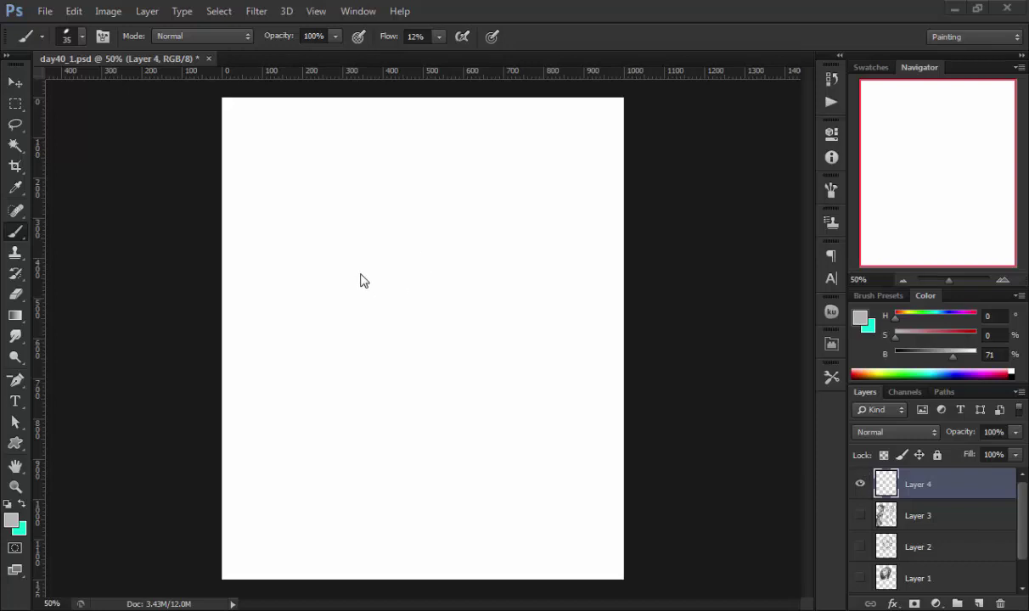
Step: Sketch a standing grey figure with head, lower leg and hands
mouse_move(353, 280)
left_mouse_down()
mouse_move(401, 219)
mouse_move(473, 229)
mouse_move(445, 260)
mouse_move(416, 395)
mouse_move(437, 497)
left_mouse_up()
mouse_move(416, 183)
left_mouse_down()
mouse_move(429, 136)
mouse_move(445, 195)
left_mouse_up()
left_click_drag(355, 273, 337, 297)
left_click_drag(488, 255, 516, 278)
Step: Shift the standing figure to the left, then return to the Brush tool
key("v")
left_click_drag(577, 192, 478, 209)
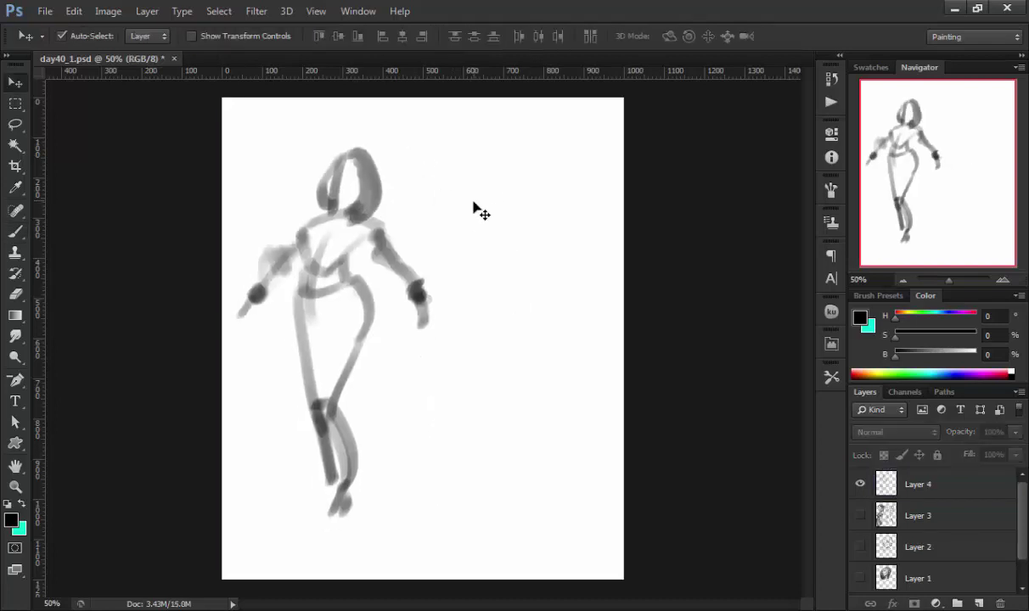
key("b")
key("F5")
key("F5")
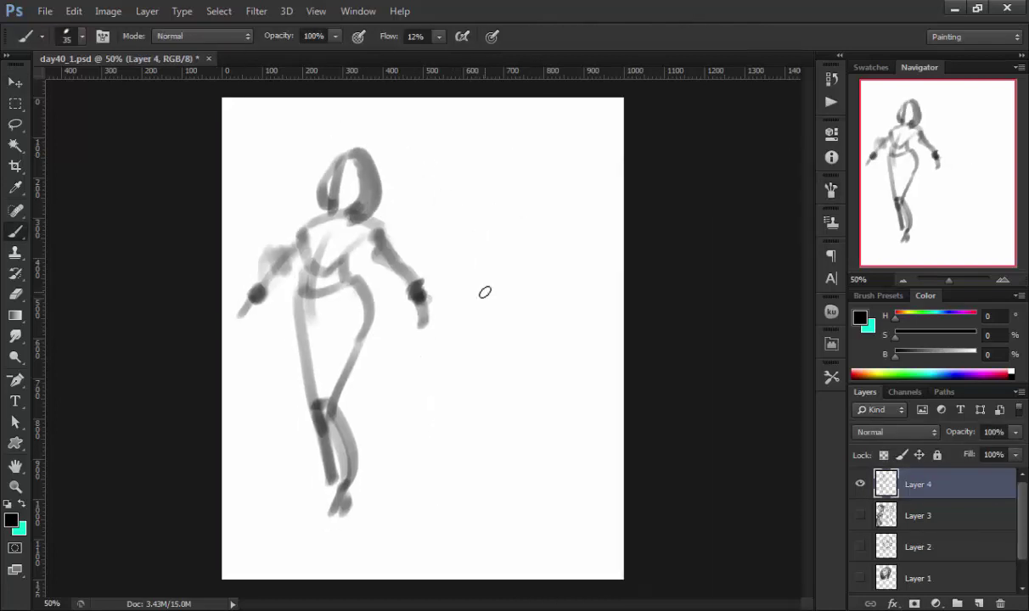
Step: Start a second figure to the right, sketching the seated lap and leg lines
mouse_move(533, 194)
left_mouse_down()
mouse_move(516, 343)
mouse_move(557, 391)
left_mouse_up()
left_click_drag(463, 222, 507, 299)
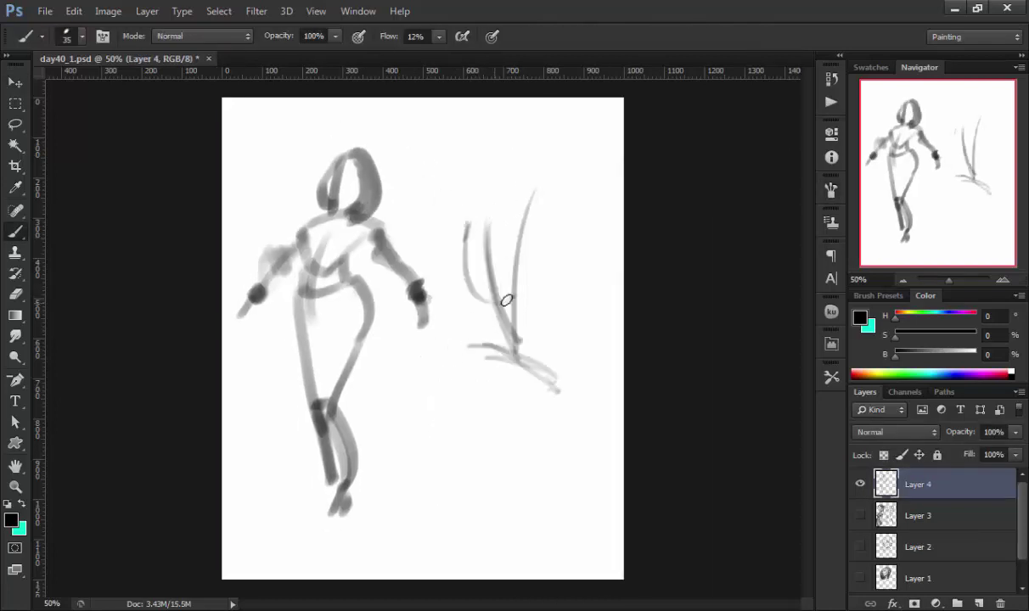
left_click_drag(436, 250, 522, 293)
left_click_drag(418, 375, 433, 510)
left_click_drag(441, 386, 440, 541)
left_click_drag(399, 325, 535, 399)
left_click_drag(539, 360, 535, 416)
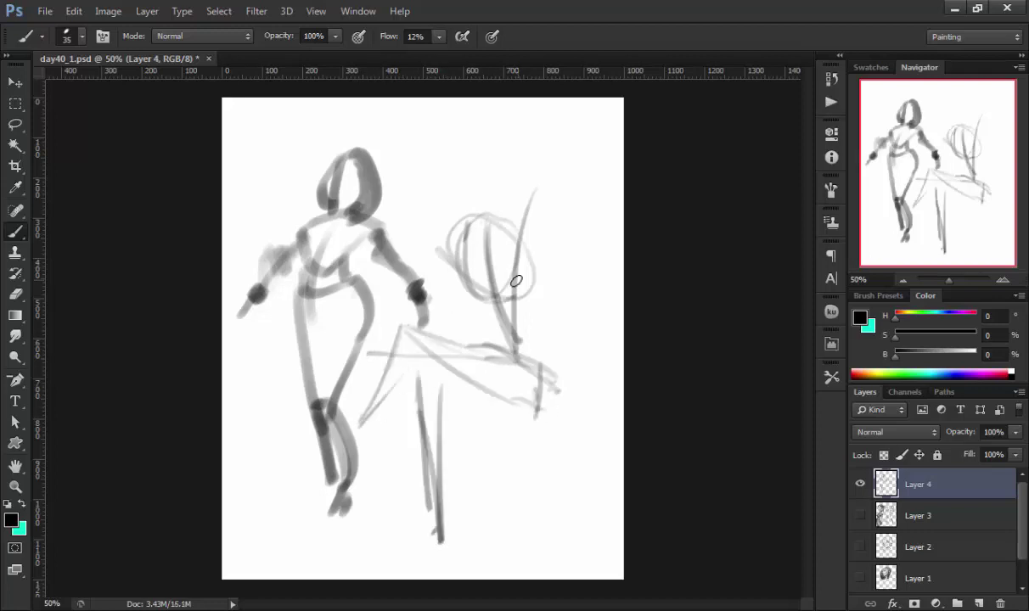
Step: Add the seated figure's arm diagonal, dark body lines and lap contours
left_click_drag(389, 314, 471, 219)
left_click_drag(543, 242, 556, 361)
left_click_drag(471, 219, 465, 293)
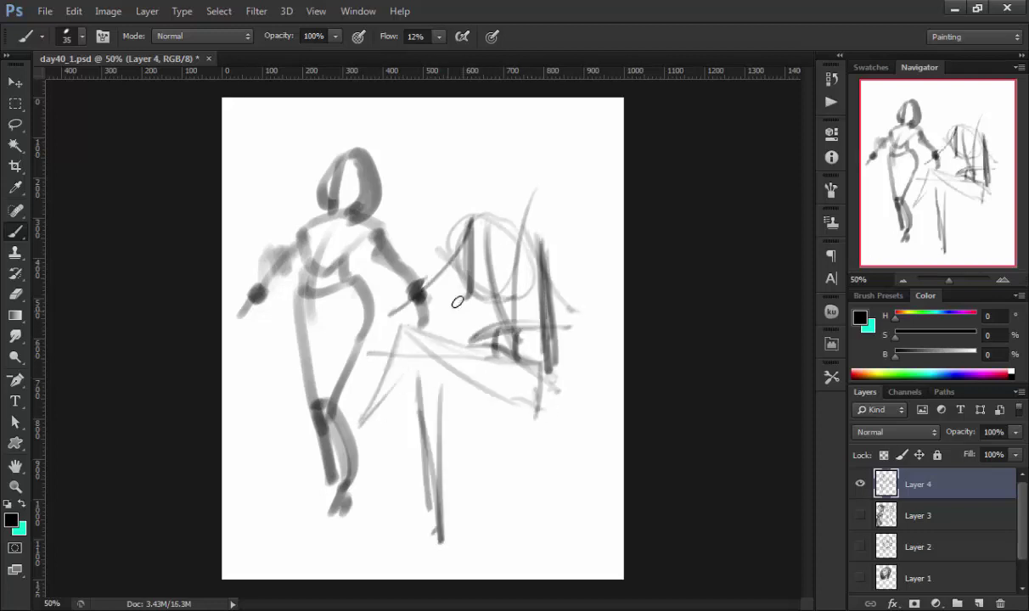
left_click_drag(404, 326, 480, 316)
mouse_move(467, 222)
left_mouse_down()
mouse_move(486, 293)
mouse_move(499, 291)
left_mouse_up()
left_click_drag(471, 154, 526, 242)
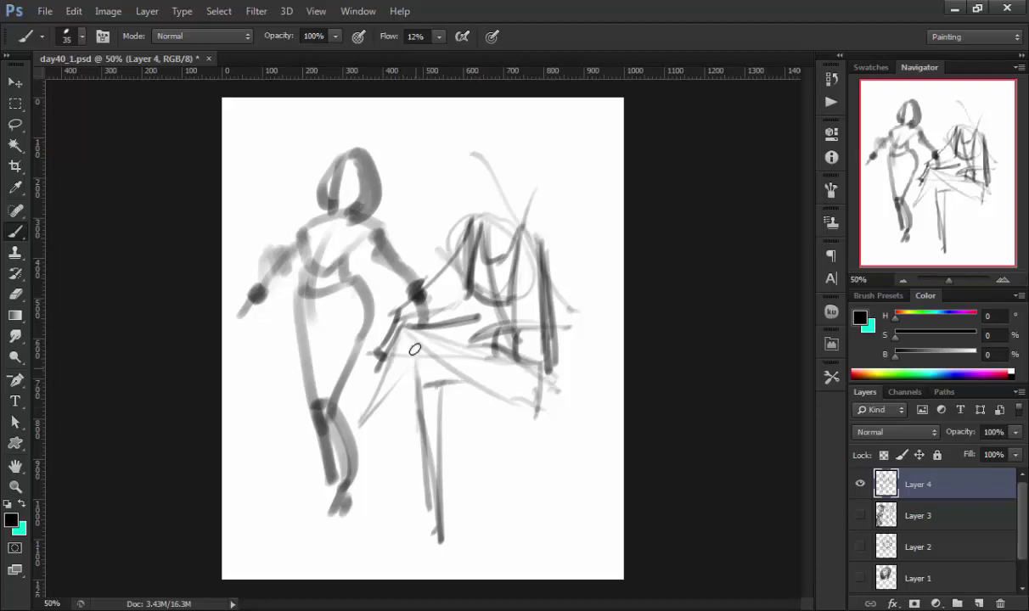
Step: Draw the seated woman's head, shoulder-length hair, crossed leg and mouth
mouse_move(508, 161)
left_mouse_down()
mouse_move(527, 133)
mouse_move(474, 206)
left_mouse_up()
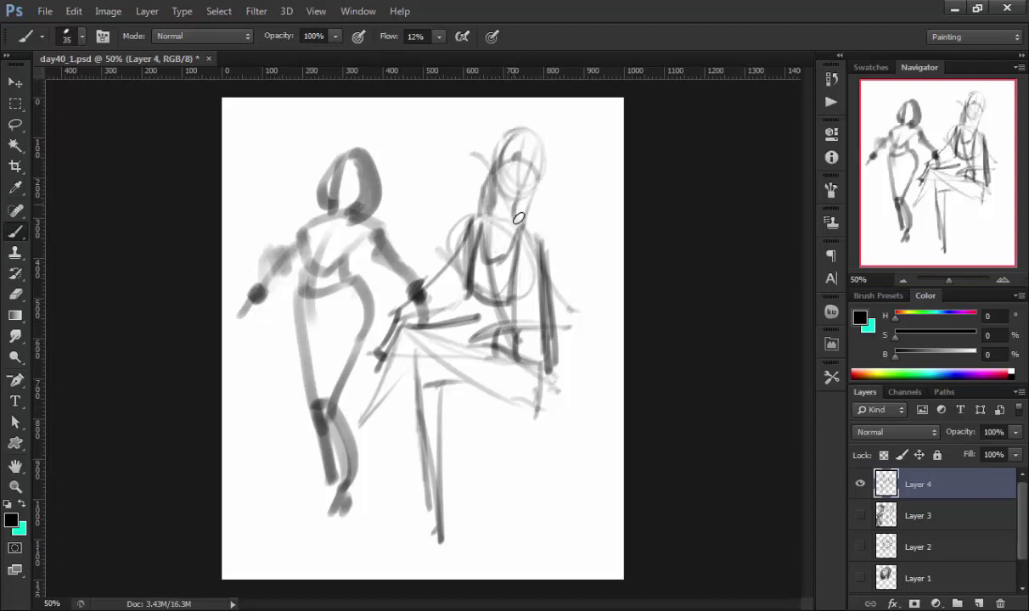
left_click_drag(519, 133, 509, 217)
left_click_drag(488, 125, 450, 250)
left_click_drag(472, 316, 349, 429)
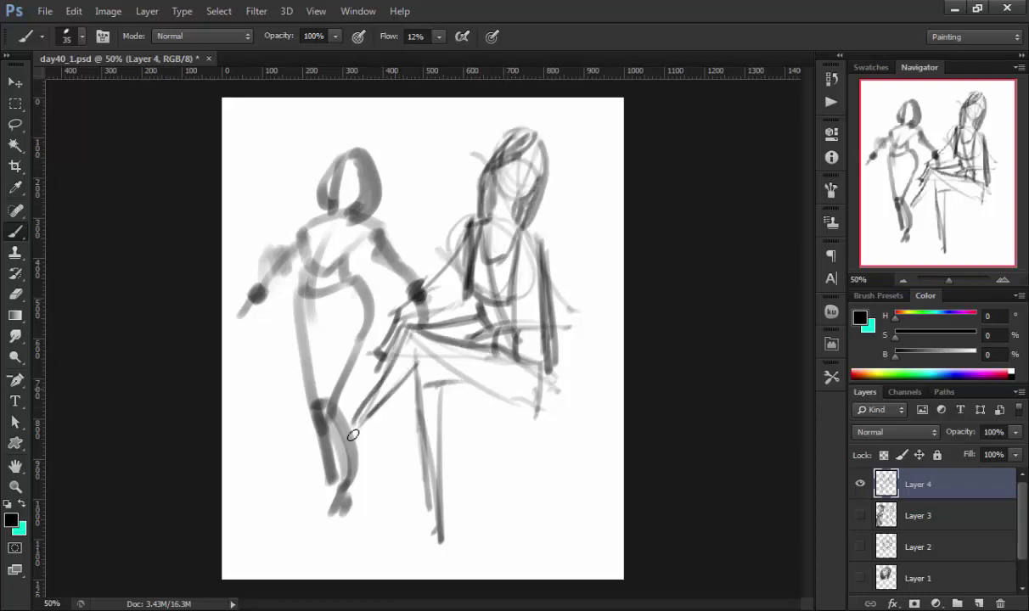
left_click_drag(406, 338, 509, 386)
scroll(501, 229, "up", 2)
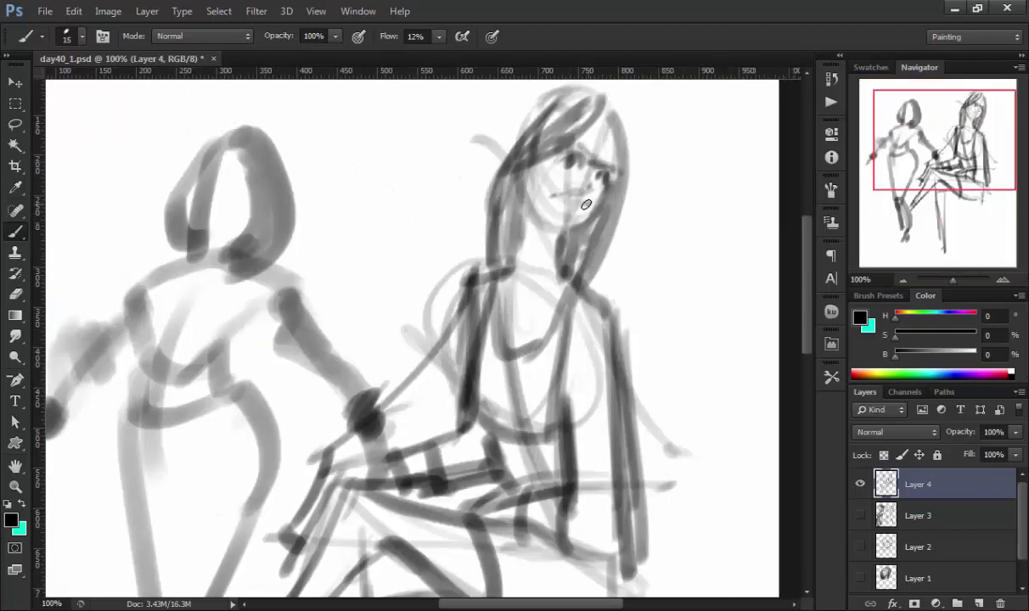
mouse_move(561, 210)
left_mouse_down()
mouse_move(580, 203)
mouse_move(549, 138)
left_mouse_up()
scroll(571, 238, "up", 1)
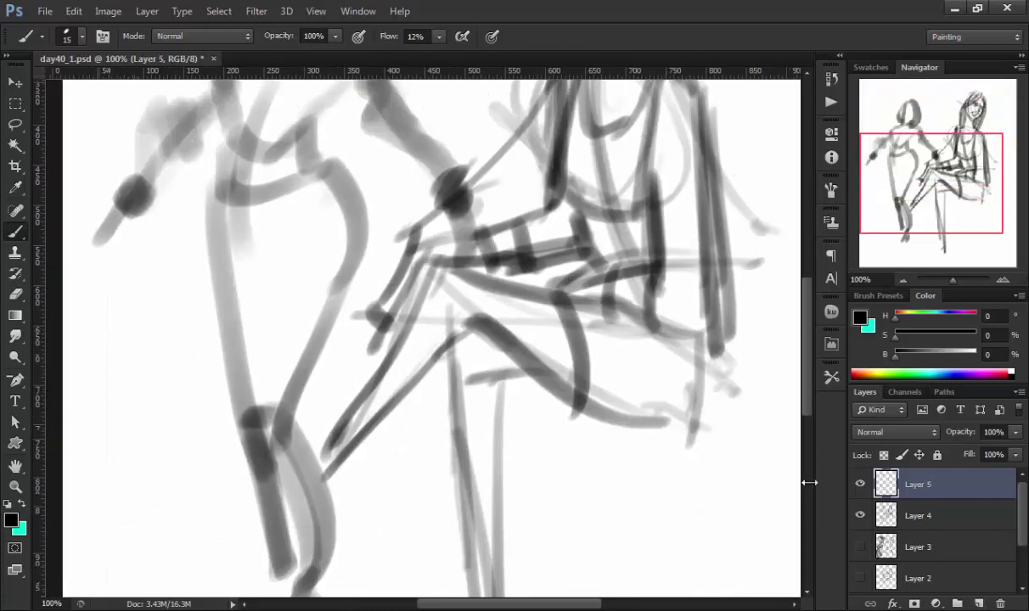
Step: Lay down gesture curves for a reclining figure and shrink them with Free Transform
left_click_drag(322, 242, 429, 357)
mouse_move(325, 248)
left_mouse_down()
mouse_move(378, 363)
mouse_move(607, 363)
mouse_move(562, 365)
left_mouse_up()
key("ctrl+t")
key("Return")
key("ctrl+plus")
mouse_move(318, 339)
left_mouse_down()
mouse_move(460, 318)
mouse_move(594, 337)
left_mouse_up()
Step: Outline the head and feet, hatch the neck, and add dark torso, leg and back lines
left_click_drag(285, 248, 293, 254)
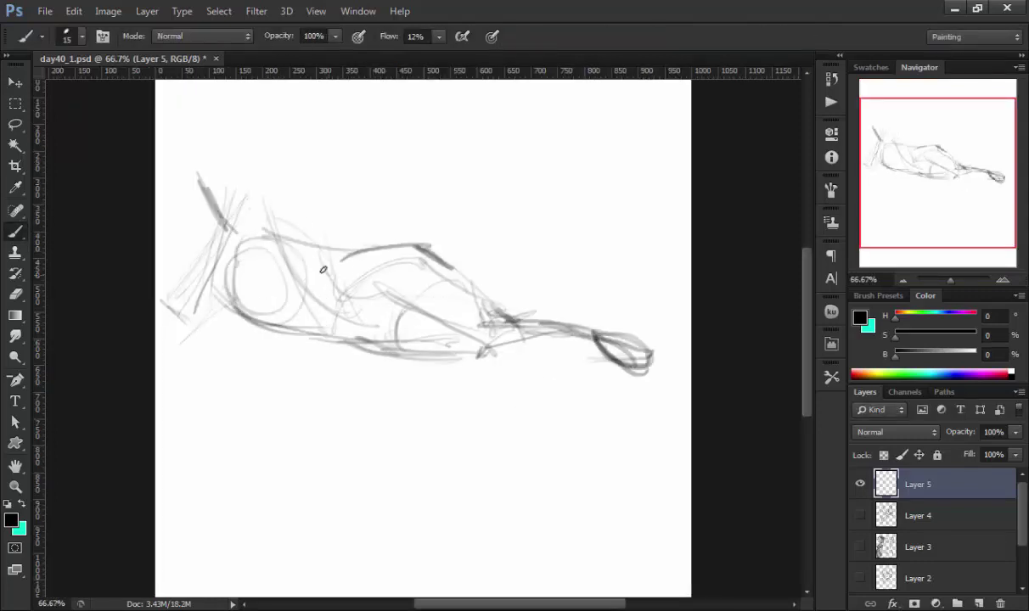
left_click_drag(190, 333, 204, 204)
mouse_move(196, 162)
left_mouse_down()
mouse_move(216, 151)
mouse_move(179, 245)
mouse_move(267, 208)
mouse_move(309, 262)
left_mouse_up()
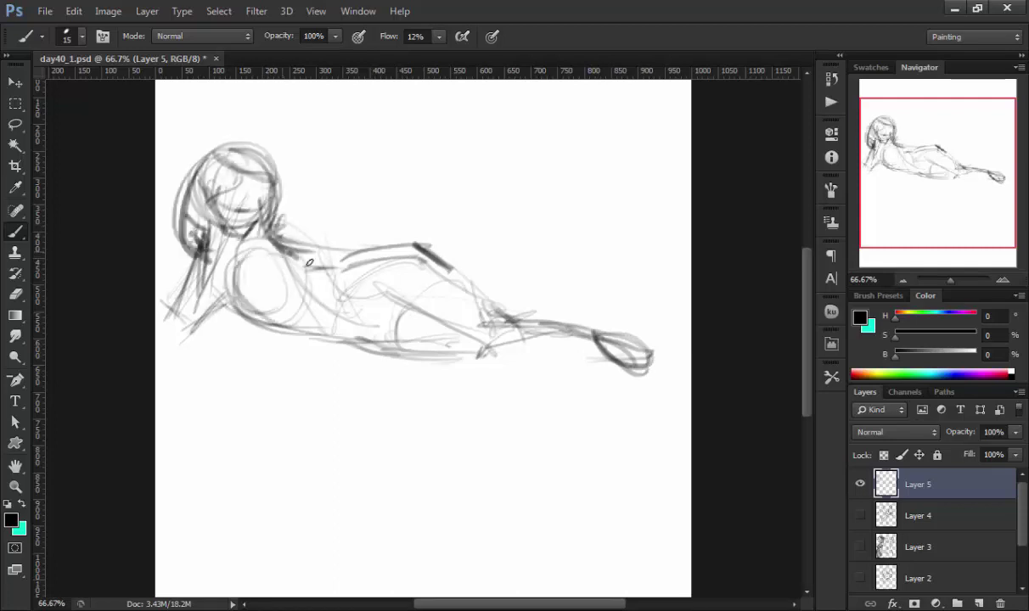
left_click_drag(322, 331, 373, 254)
left_click_drag(398, 348, 425, 272)
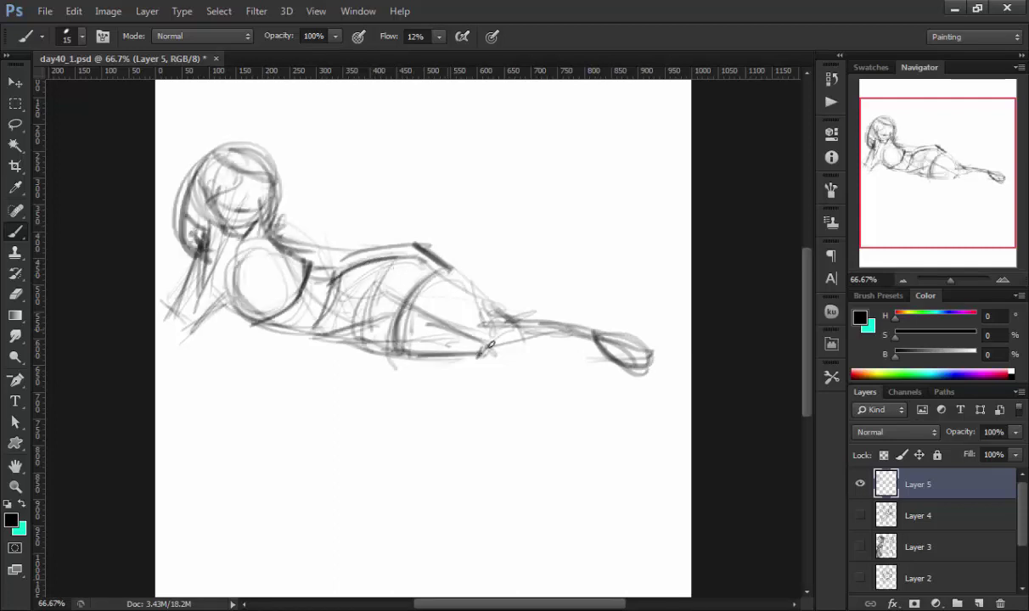
left_click_drag(467, 314, 491, 297)
left_click_drag(459, 335, 545, 341)
mouse_move(179, 250)
left_mouse_down()
mouse_move(157, 318)
mouse_move(269, 339)
left_mouse_up()
Step: Outline the chest and densely hatch the torso and hip
left_click_drag(216, 251, 259, 301)
mouse_move(216, 229)
left_mouse_down()
mouse_move(280, 251)
mouse_move(272, 297)
mouse_move(333, 302)
left_mouse_up()
mouse_move(298, 256)
left_mouse_down()
mouse_move(280, 327)
mouse_move(371, 323)
left_mouse_up()
left_click_drag(374, 254, 340, 335)
left_click_drag(414, 258, 382, 331)
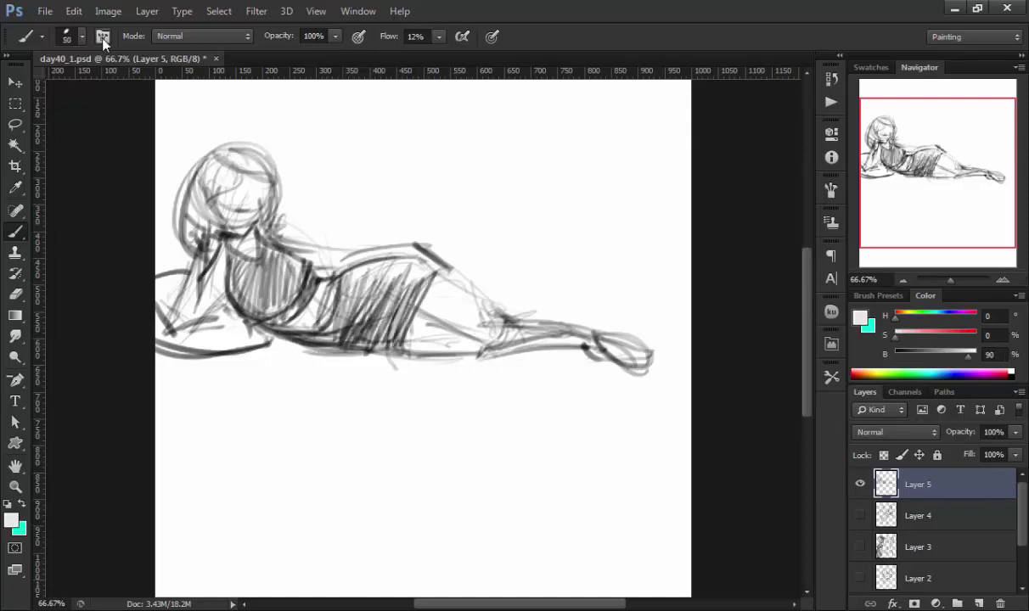
Step: Shade the legs, torso, head, arm and chest in grey
left_click_drag(399, 289, 586, 344)
left_click_drag(335, 309, 178, 255)
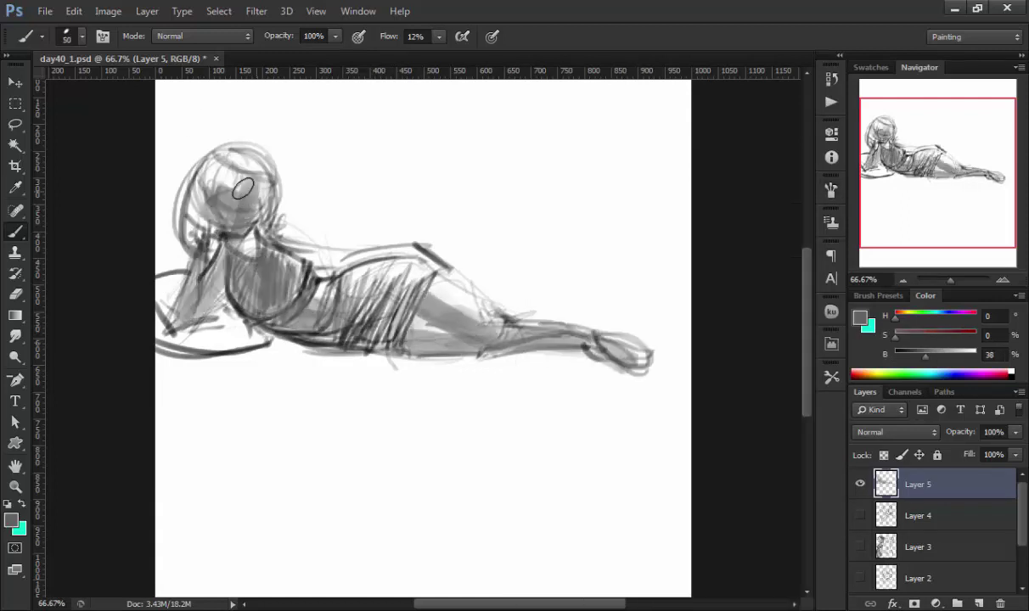
left_click_drag(238, 170, 191, 225)
mouse_move(225, 153)
left_mouse_down()
mouse_move(234, 229)
mouse_move(339, 267)
mouse_move(425, 327)
left_mouse_up()
Step: Add near-white highlights to the face, neck and back line
key("bracketleft")
left_click(311, 202, "alt")
scroll(311, 202, "up", 1)
left_click_drag(248, 188, 242, 269)
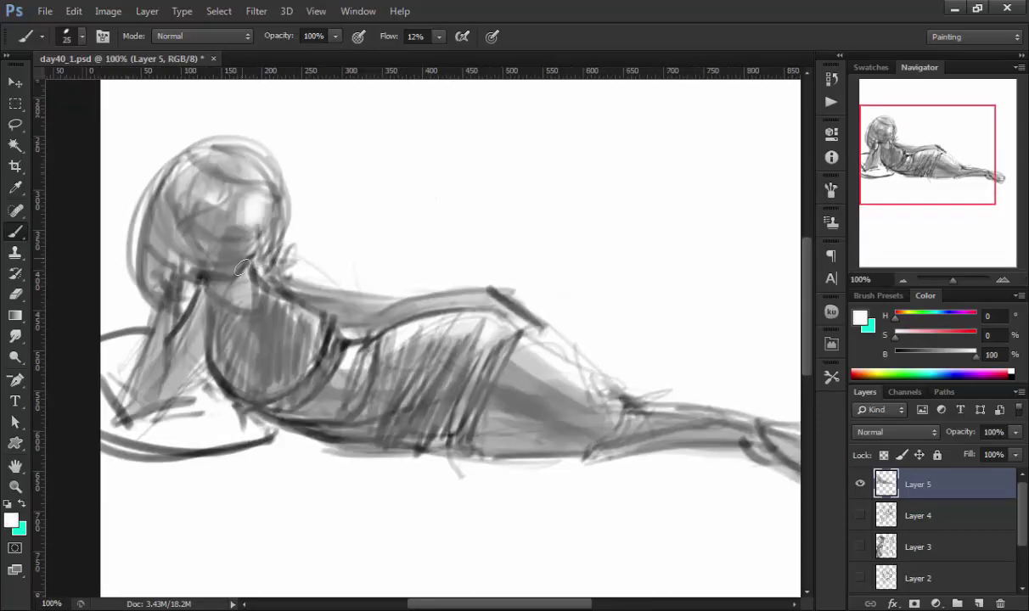
left_click_drag(309, 296, 433, 289)
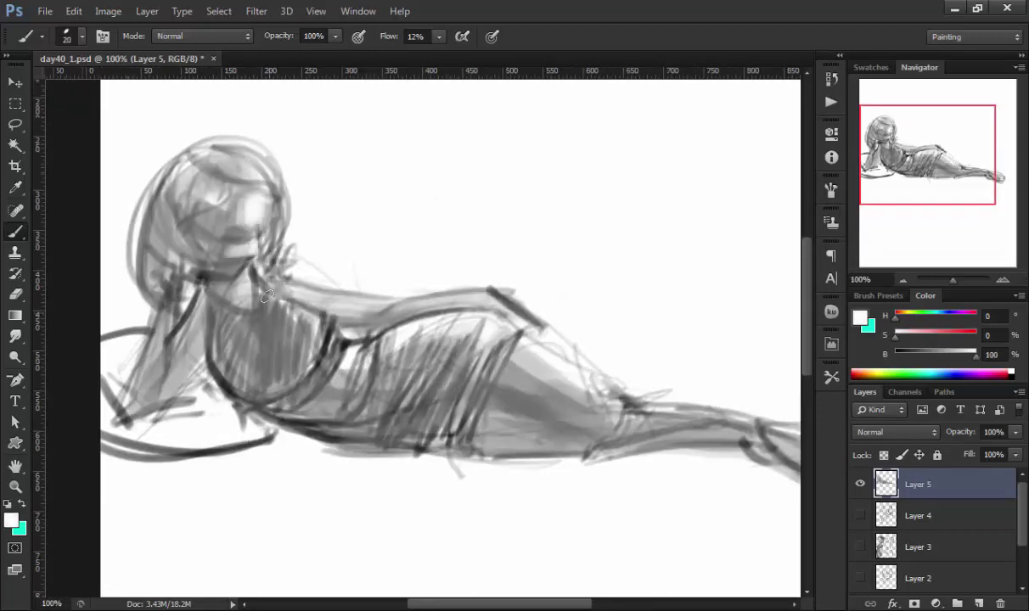
Step: Darken the hair with a larger brush and add a curl at the neck
left_click(229, 258, "alt")
key("bracketright")
left_click_drag(149, 161, 148, 280)
left_click_drag(229, 183, 203, 280)
left_click_drag(140, 196, 157, 272)
left_click_drag(153, 170, 135, 289)
left_click_drag(254, 182, 280, 263)
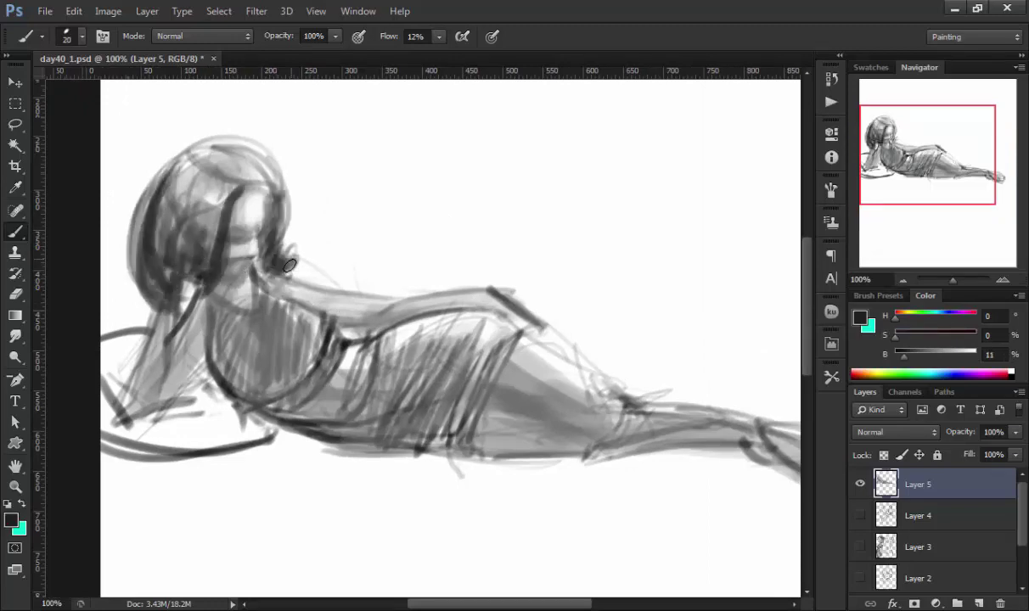
left_click_drag(255, 208, 293, 276)
left_click_drag(179, 144, 255, 195)
left_click(170, 229, "alt")
left_click_drag(145, 157, 180, 256)
Step: Shade near the foot in mid grey and paint a grey shadow under the figure
left_click_drag(462, 379, 368, 378)
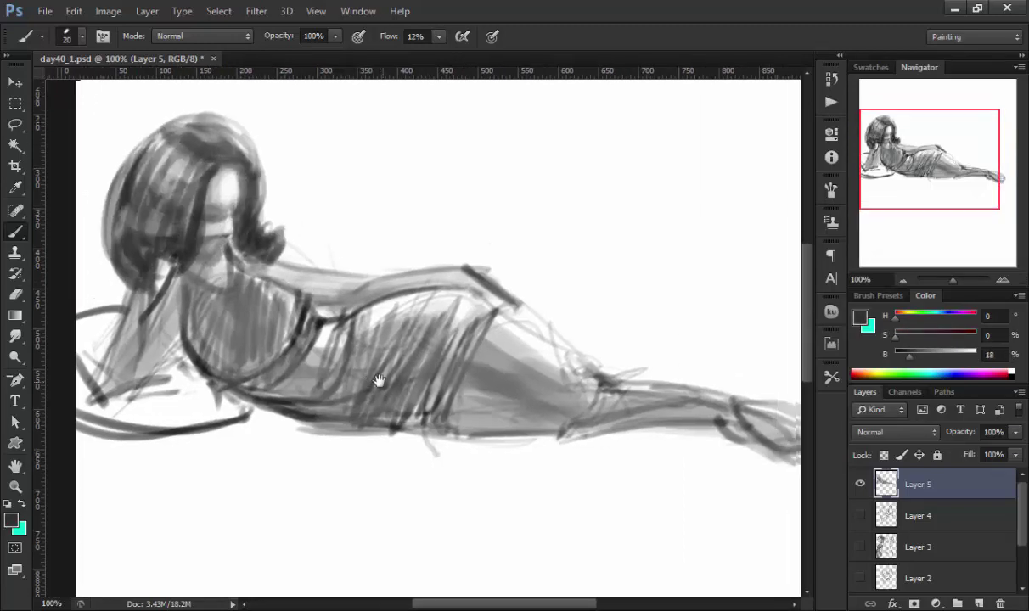
left_click(590, 404, "alt")
left_click_drag(611, 401, 683, 421)
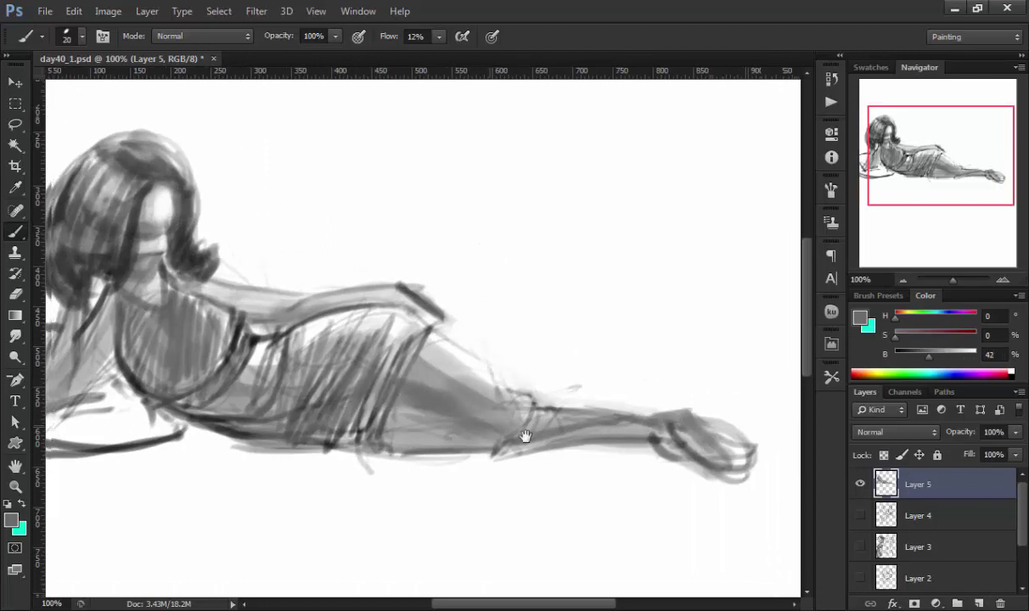
key("ctrl+minus")
left_click_drag(213, 373, 628, 429)
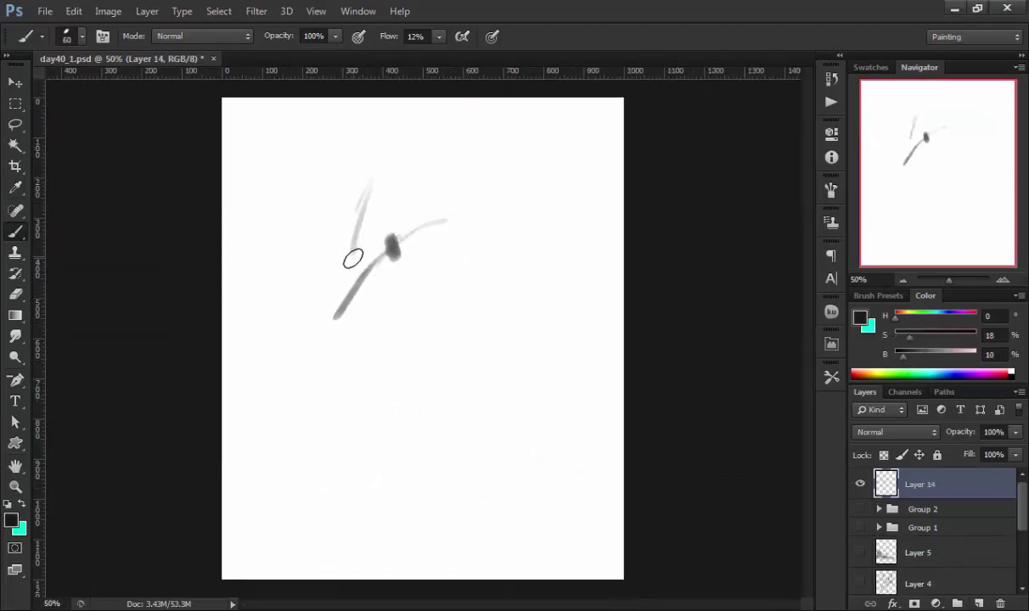
Step: Sketch the bicycle's fork and front wheel and the rider's head, body and arm
mouse_move(393, 244)
left_mouse_down()
mouse_move(407, 328)
mouse_move(430, 328)
mouse_move(420, 424)
left_mouse_up()
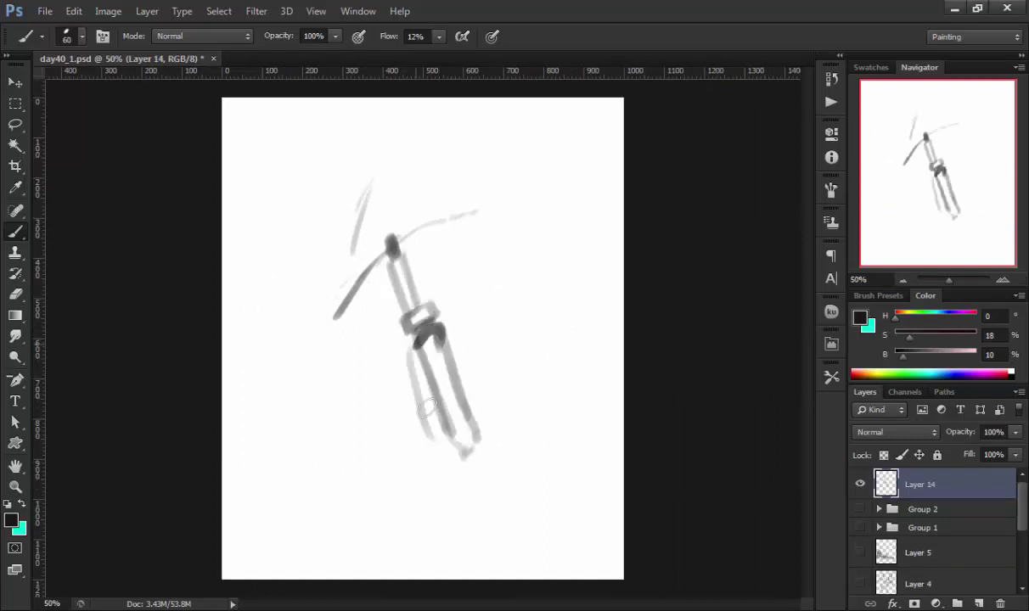
left_click_drag(441, 331, 380, 304)
left_click_drag(348, 204, 333, 292)
left_click_drag(379, 160, 352, 238)
left_click_drag(414, 169, 459, 212)
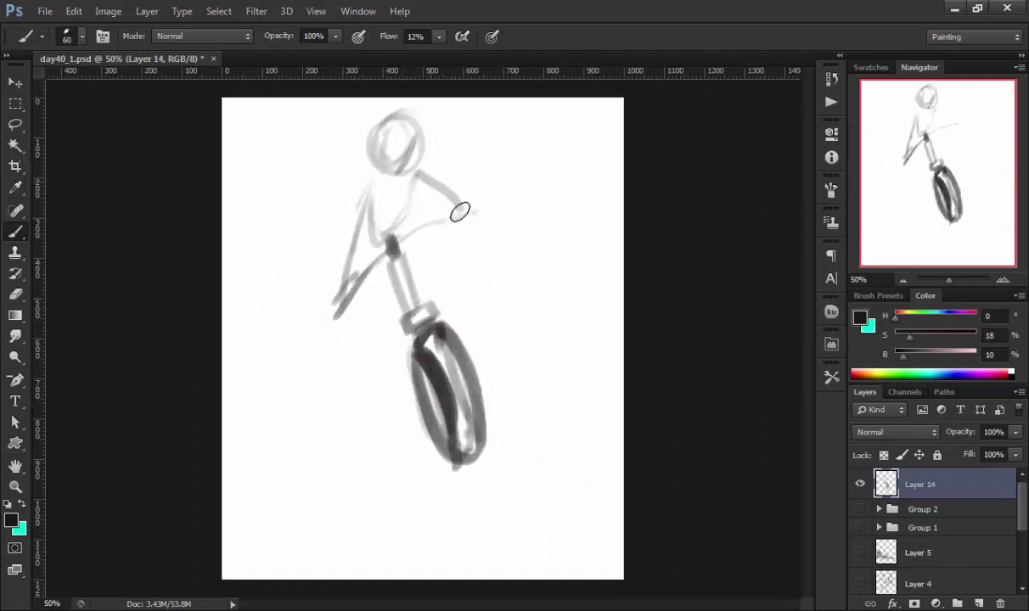
Step: Darken the rider's arm, extend the lower leg, and add the rear wheel and frame
mouse_move(336, 319)
left_mouse_down()
mouse_move(474, 212)
mouse_move(372, 361)
left_mouse_up()
left_click_drag(369, 337, 387, 284)
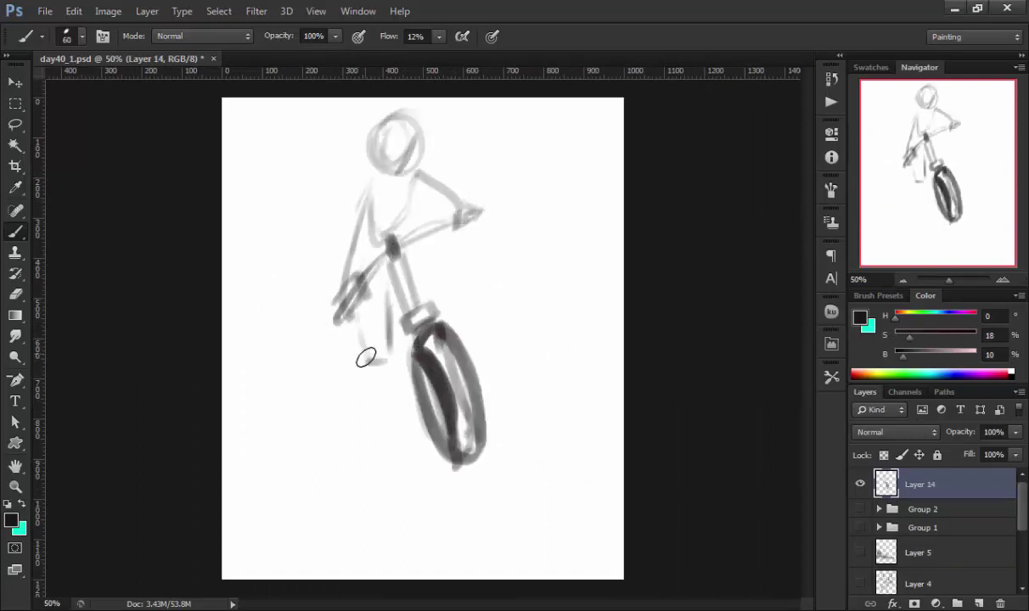
mouse_move(366, 358)
left_mouse_down()
mouse_move(379, 403)
mouse_move(384, 378)
left_mouse_up()
mouse_move(395, 265)
left_mouse_down()
mouse_move(408, 246)
mouse_move(442, 248)
left_mouse_up()
left_click_drag(441, 251, 441, 321)
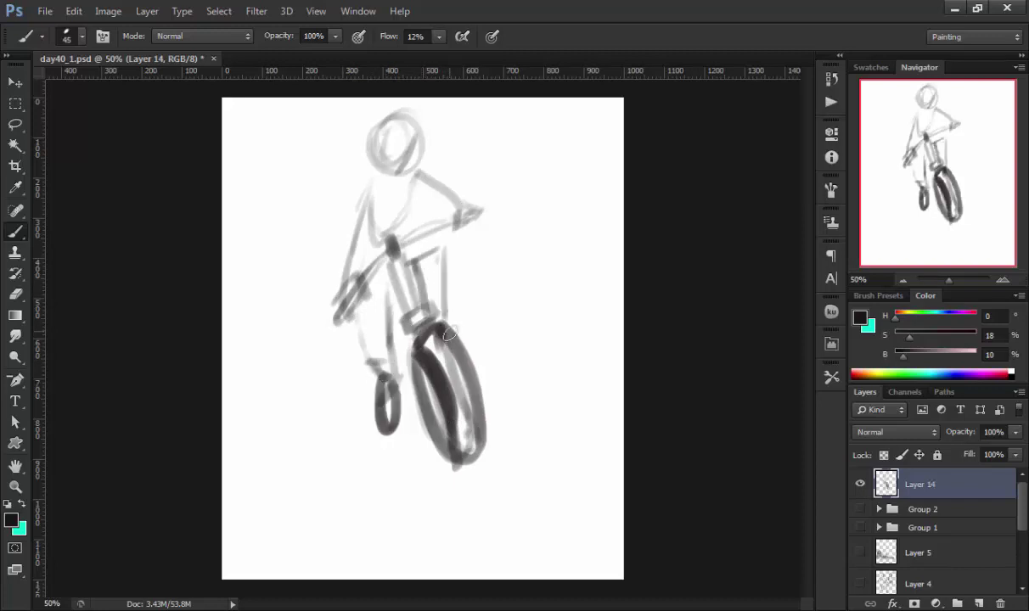
left_click_drag(365, 195, 335, 272)
Step: Redraw the rider's head darker and add the seat tube and ground shadow
left_click_drag(403, 150, 357, 175)
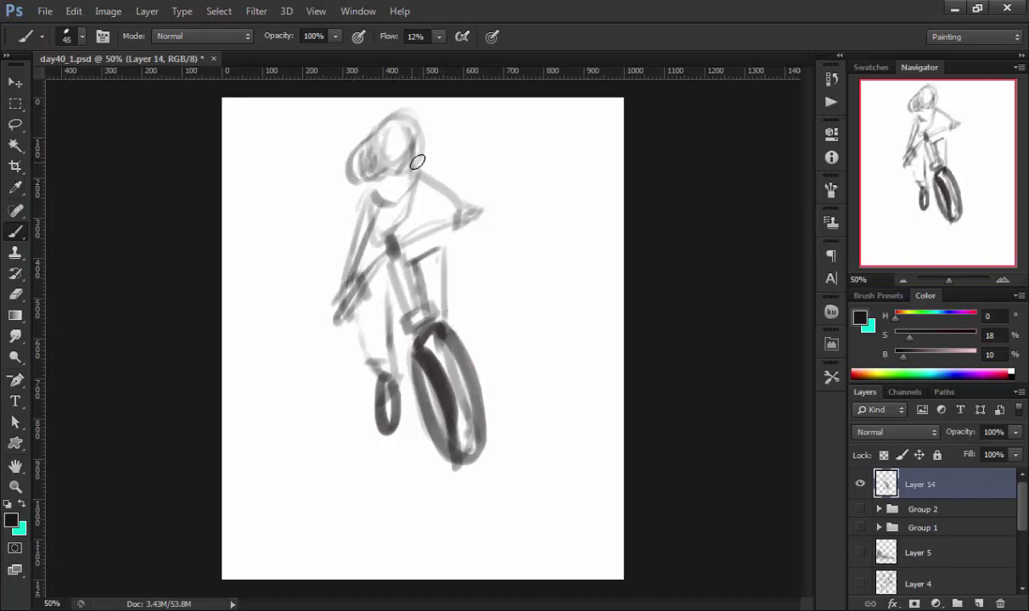
left_click_drag(389, 299, 386, 387)
mouse_move(386, 272)
left_mouse_down()
mouse_move(406, 432)
mouse_move(543, 420)
left_mouse_up()
Step: Paint broad grey background shapes and a dark right-edge band, then add a new layer
key("bracketright")
key("bracketright")
key("bracketright")
left_click_drag(236, 267, 240, 458)
left_click_drag(237, 399, 318, 441)
left_click_drag(581, 241, 567, 433)
left_click_drag(255, 374, 344, 399)
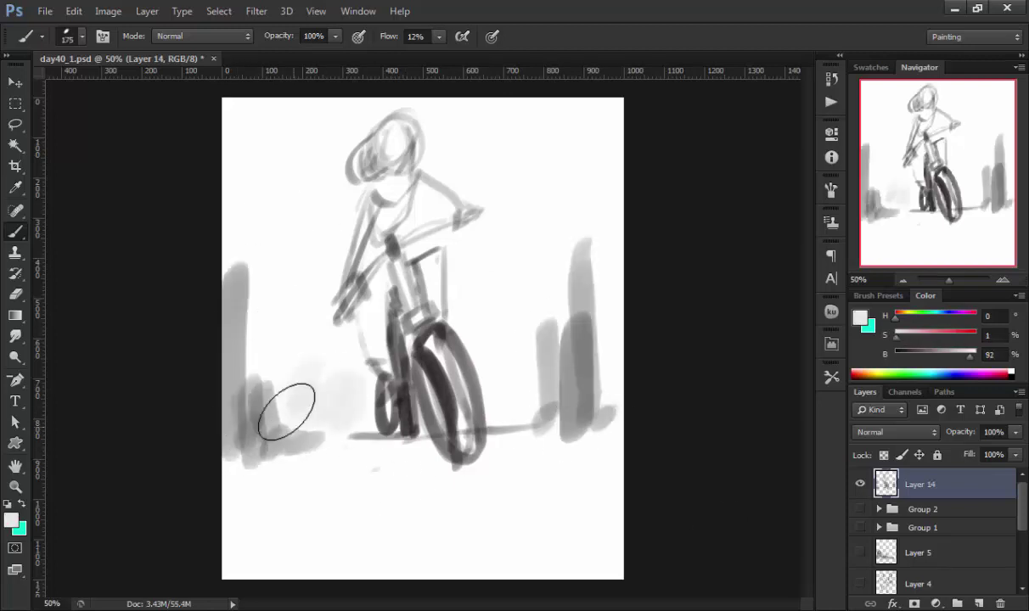
left_click_drag(613, 281, 607, 569)
left_click_drag(628, 310, 620, 126)
key("ctrl+shift+alt+n")
Step: Move the new layer beneath the sketch and paint salmon skin on the arms and face
key("ctrl+bracketleft")
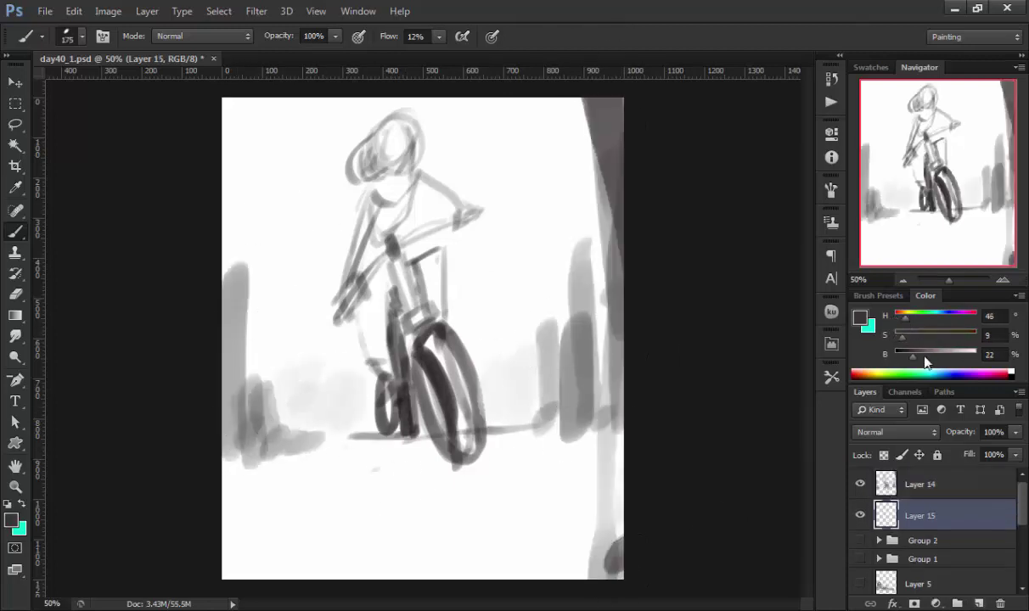
left_click(858, 371)
key("bracketleft")
key("bracketleft")
key("bracketleft")
key("bracketleft")
left_click_drag(373, 182, 340, 309)
left_click_drag(394, 136, 467, 217)
Step: Paint the torso and legs lilac, lighten the frame and highlight the front wheel
mouse_move(899, 313)
left_mouse_down()
mouse_move(953, 312)
mouse_move(921, 335)
left_mouse_up()
mouse_move(378, 204)
left_mouse_down()
mouse_move(395, 217)
mouse_move(361, 314)
left_mouse_up()
left_click_drag(357, 268, 365, 403)
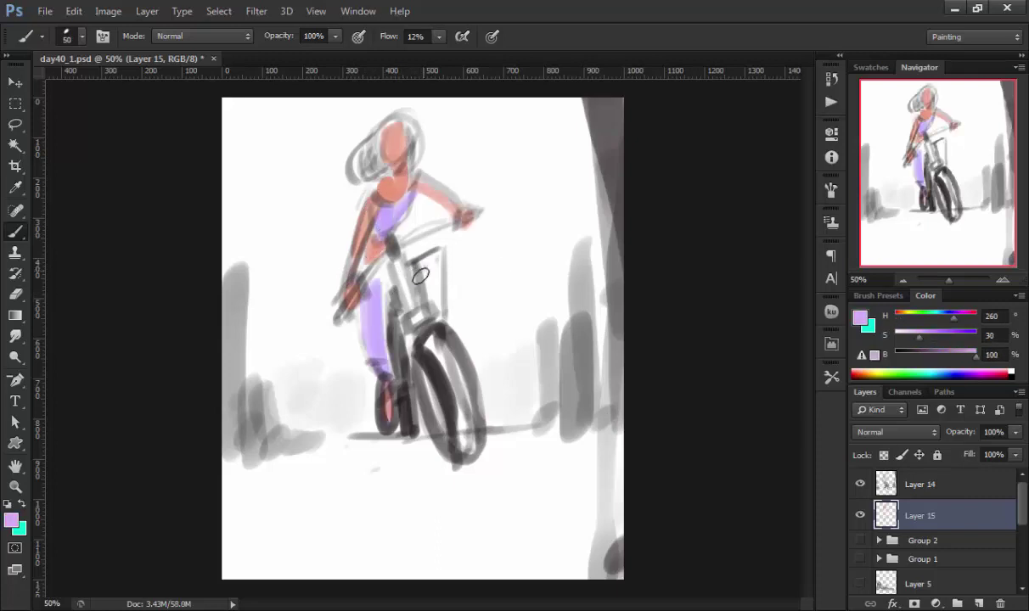
left_click_drag(399, 246, 421, 356)
left_click(460, 437, "alt")
left_click_drag(460, 441, 451, 361)
Step: Paint the hair dark navy, sample the skin tone and switch to Layer 14
left_click_drag(896, 317, 949, 317)
mouse_move(896, 337)
left_mouse_down()
mouse_move(958, 337)
mouse_move(911, 356)
left_mouse_up()
mouse_move(387, 119)
left_mouse_down()
mouse_move(348, 178)
mouse_move(416, 141)
left_mouse_up()
left_click(371, 215, "alt")
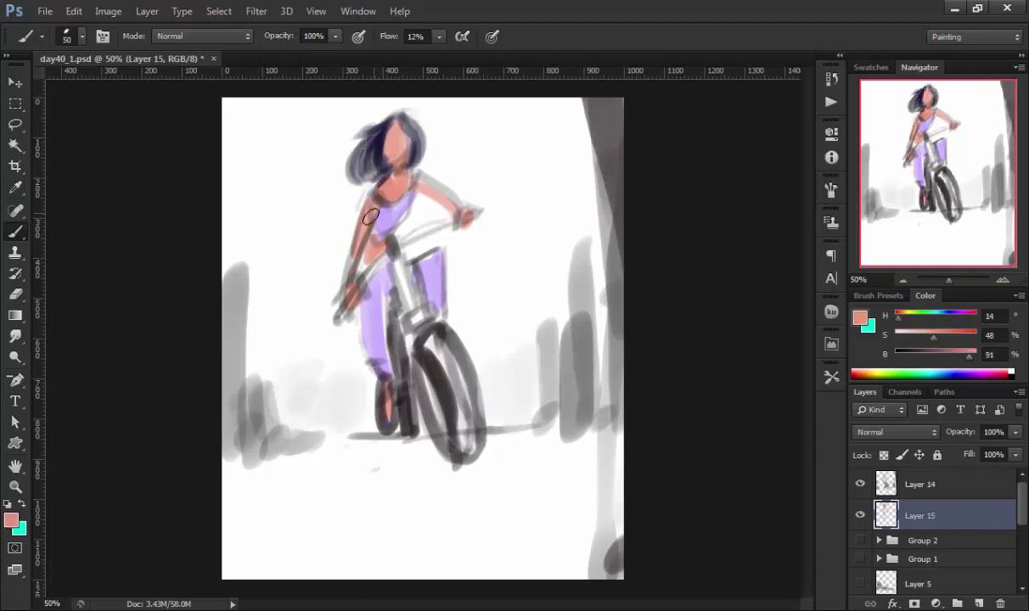
left_click(941, 485)
Step: Zoom in on the face and paint a red mouth with white teeth
key("ctrl+plus")
left_click(413, 263, "alt")
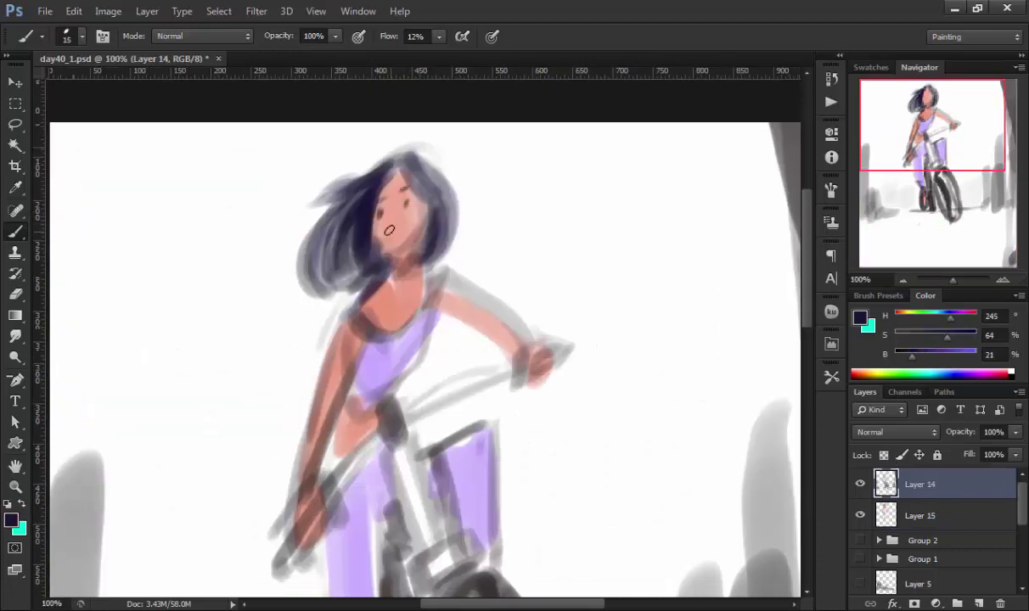
left_click_drag(378, 219, 409, 233)
left_click(475, 230, "alt")
left_click(569, 344, "alt")
left_click(544, 327, "alt")
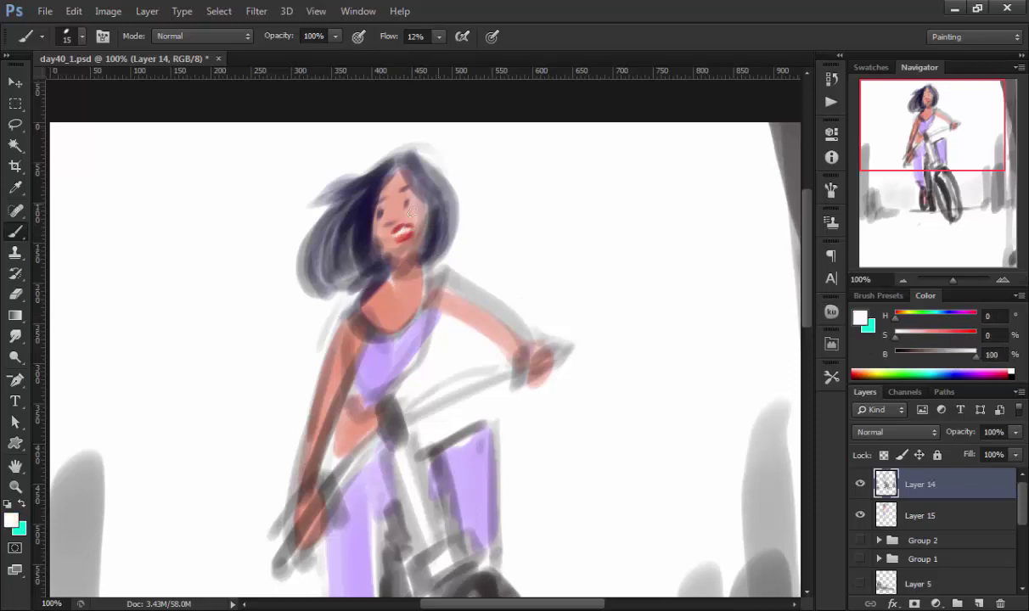
left_click(414, 249, "alt")
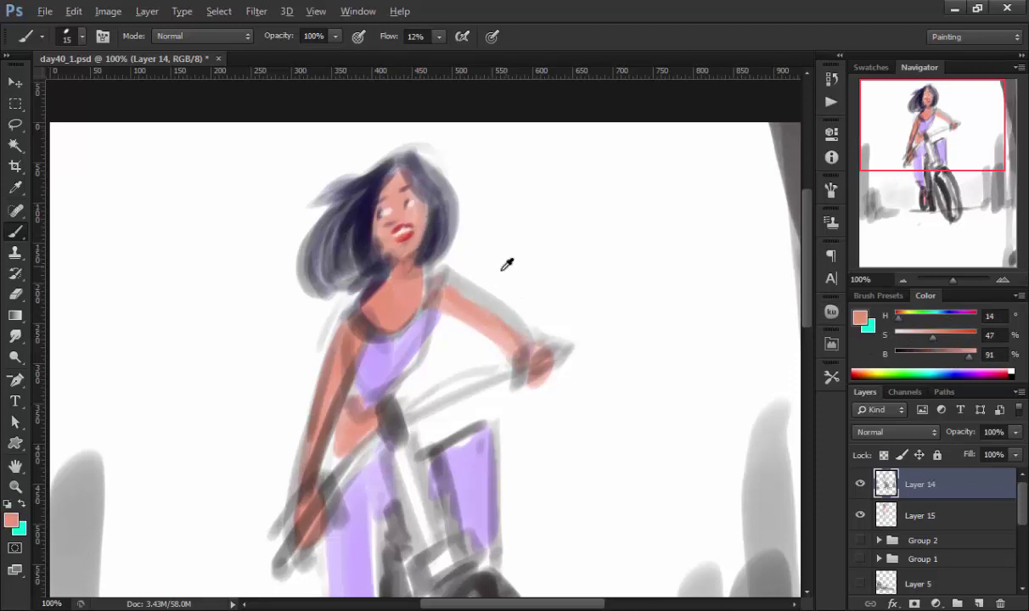
Step: Merge the colour layer into Layer 14 and shade the front wheel dark grey
key("ctrl+e")
key("ctrl+minus")
key("e")
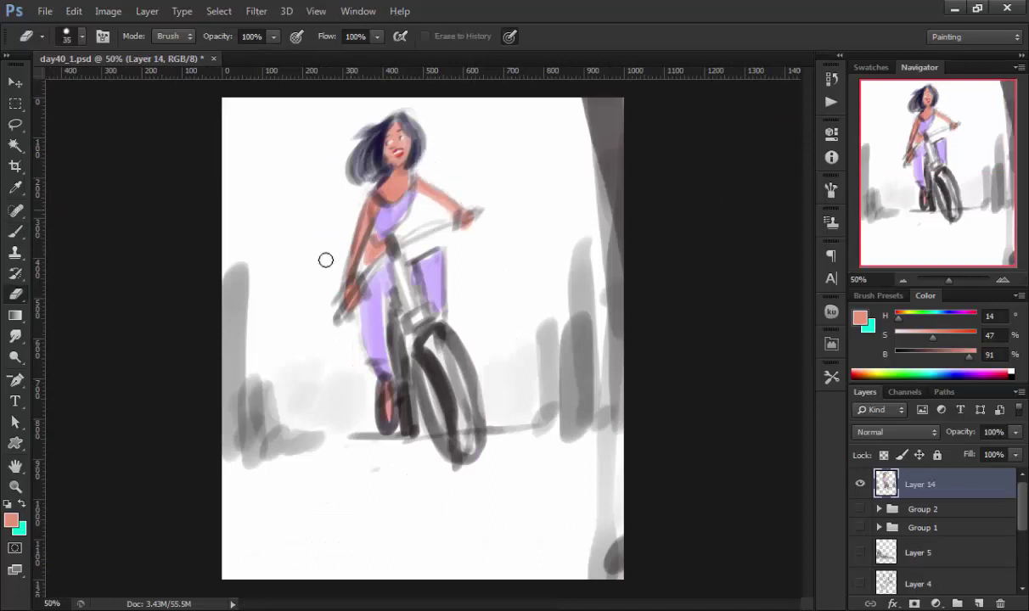
key("b")
left_click(373, 265, "alt")
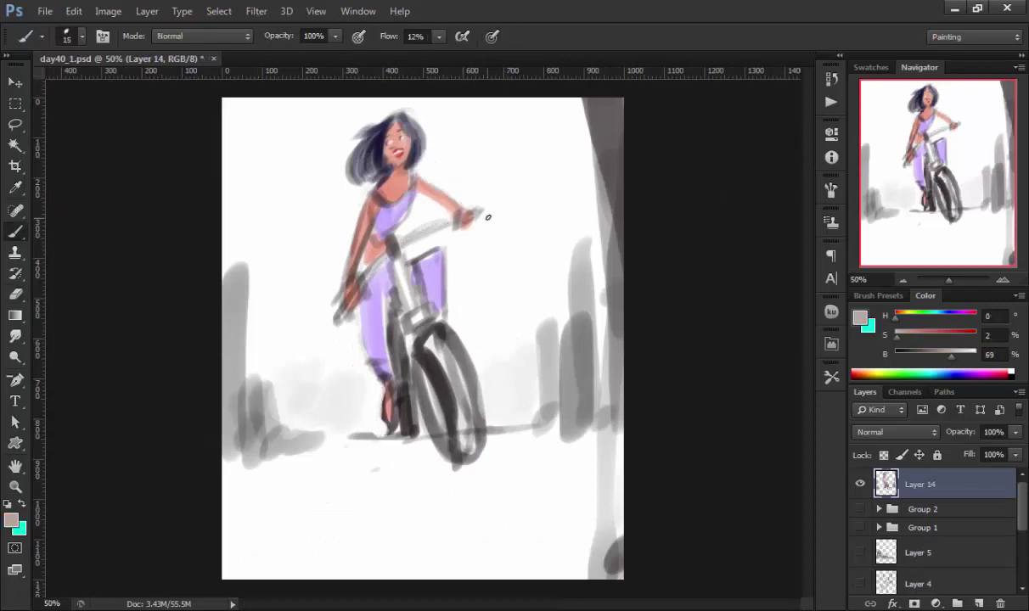
left_click(424, 356, "alt")
left_click_drag(420, 331, 446, 416)
Step: Paint a light grey ground shadow beneath the bike and save the file
left_click(416, 373, "alt")
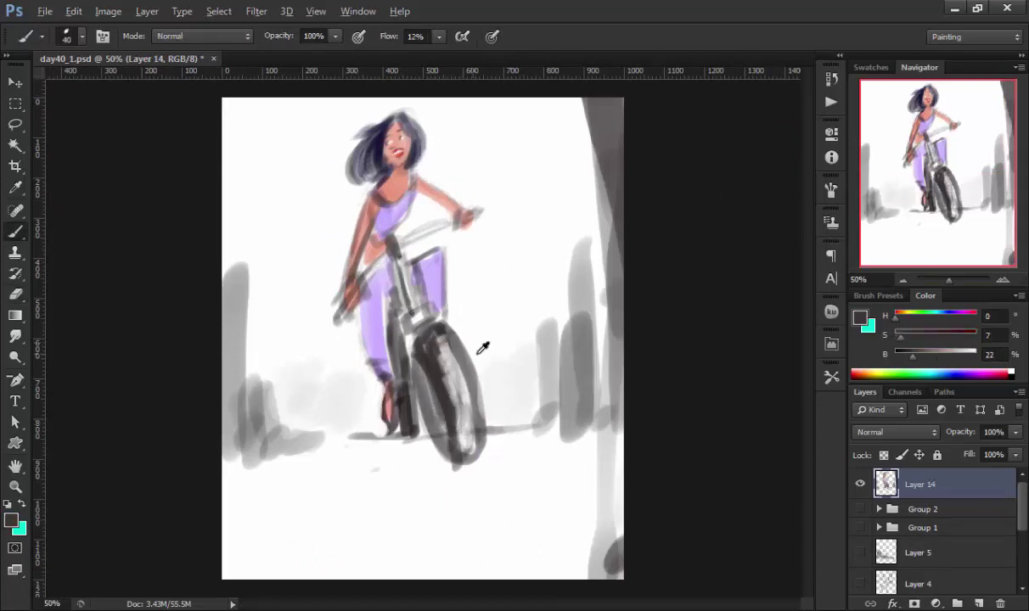
left_click_drag(373, 433, 484, 458)
left_click_drag(230, 492, 365, 485)
key("ctrl+s")
key("bracketleft")
left_click(501, 131)
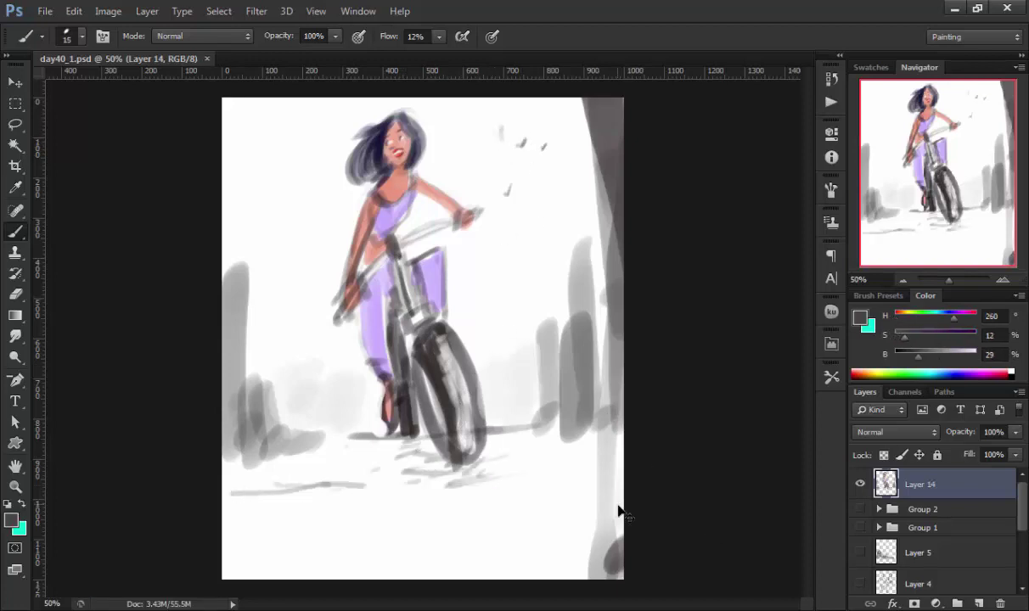
Step: Add a new empty layer and hide the cyclist's Layer 14
key("ctrl+shift+alt+n")
left_click(860, 515)
key("ctrl+plus")
Step: Block in grey construction lines for the seated woman, the bench and her legs
key("ctrl+minus")
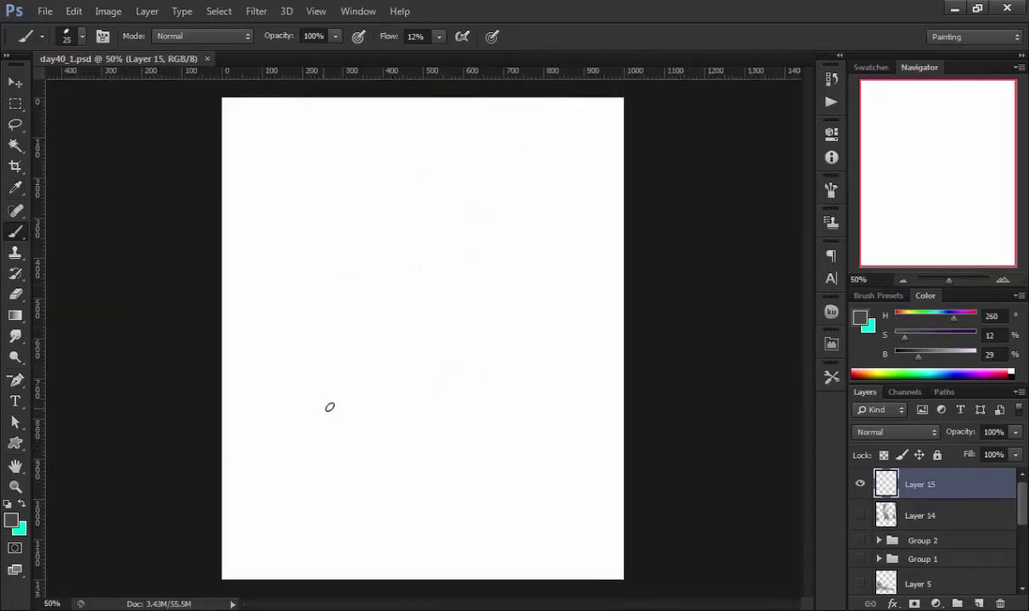
left_click_drag(363, 321, 362, 384)
left_click_drag(400, 345, 443, 331)
left_click_drag(380, 379, 378, 447)
left_click_drag(441, 312, 536, 435)
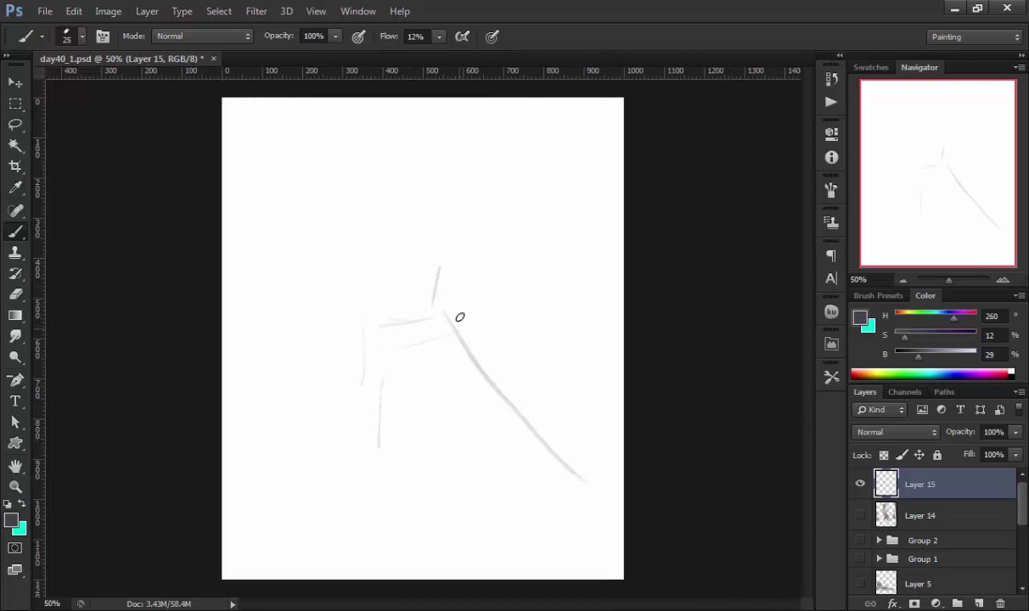
left_click_drag(443, 304, 603, 380)
left_click_drag(447, 308, 586, 333)
left_click_drag(356, 344, 454, 442)
left_click_drag(474, 357, 467, 497)
left_click_drag(481, 359, 613, 336)
left_click_drag(526, 399, 530, 522)
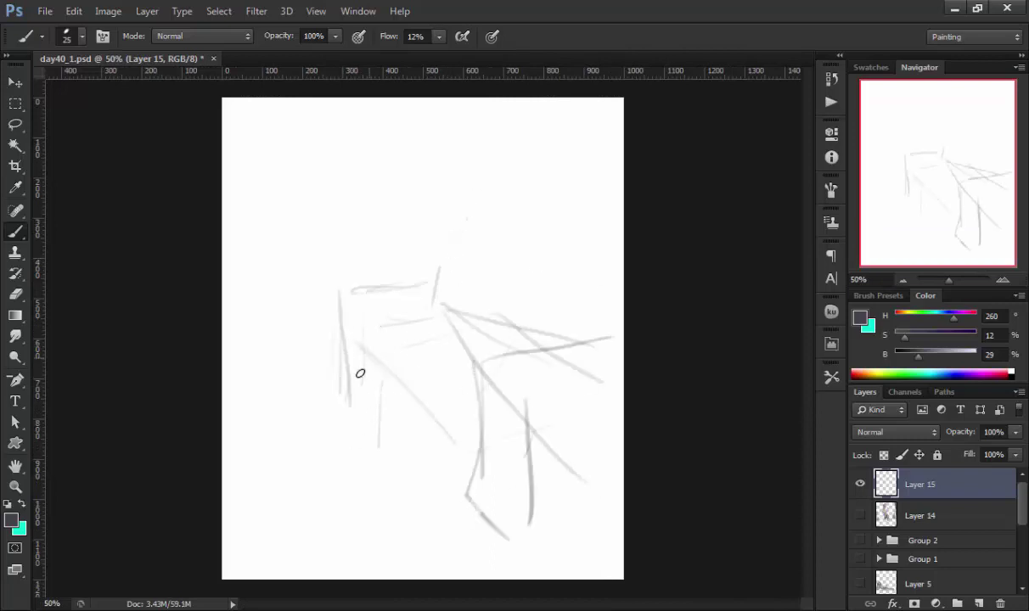
Step: Hatch the torso, darken the legs and seat line, and draw the laptop on her lap
left_click_drag(495, 254, 441, 323)
left_click_drag(500, 252, 435, 336)
left_click_drag(488, 270, 437, 330)
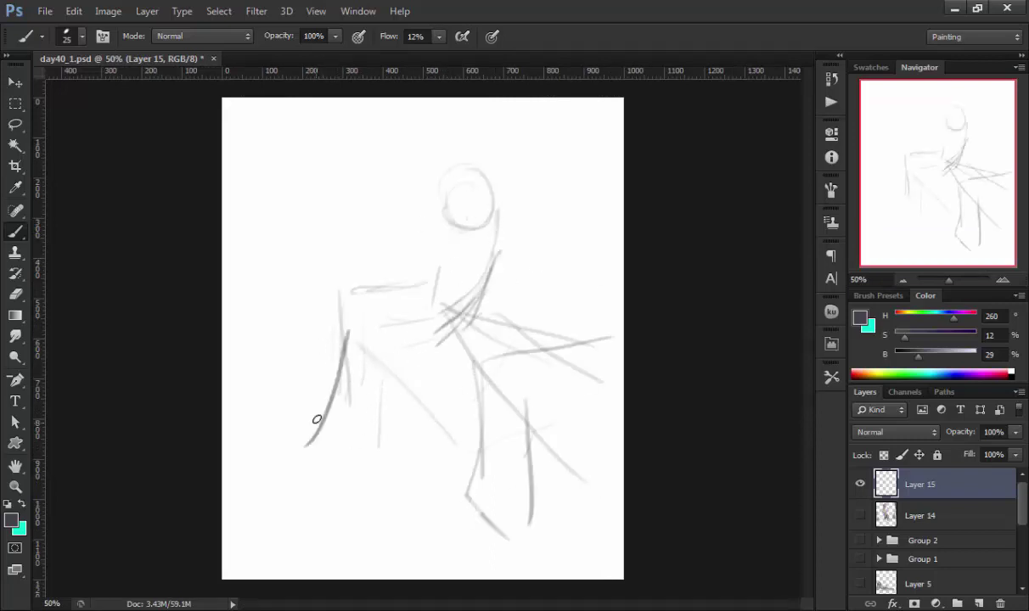
mouse_move(348, 327)
left_mouse_down()
mouse_move(308, 442)
mouse_move(321, 421)
mouse_move(338, 441)
left_mouse_up()
left_click_drag(352, 299, 425, 312)
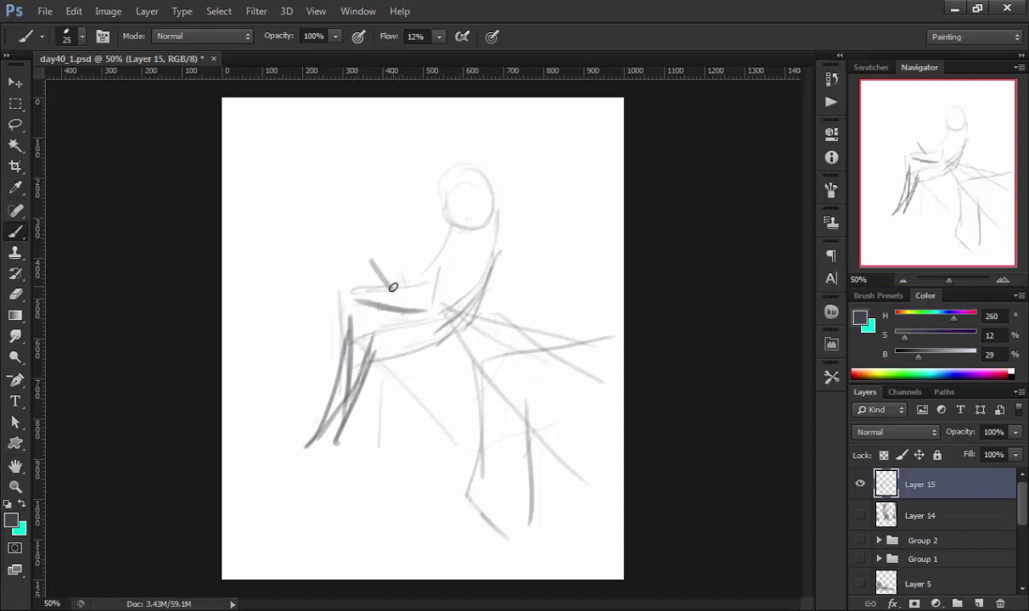
left_click_drag(368, 260, 409, 263)
left_click_drag(410, 264, 427, 308)
left_click_drag(371, 260, 398, 299)
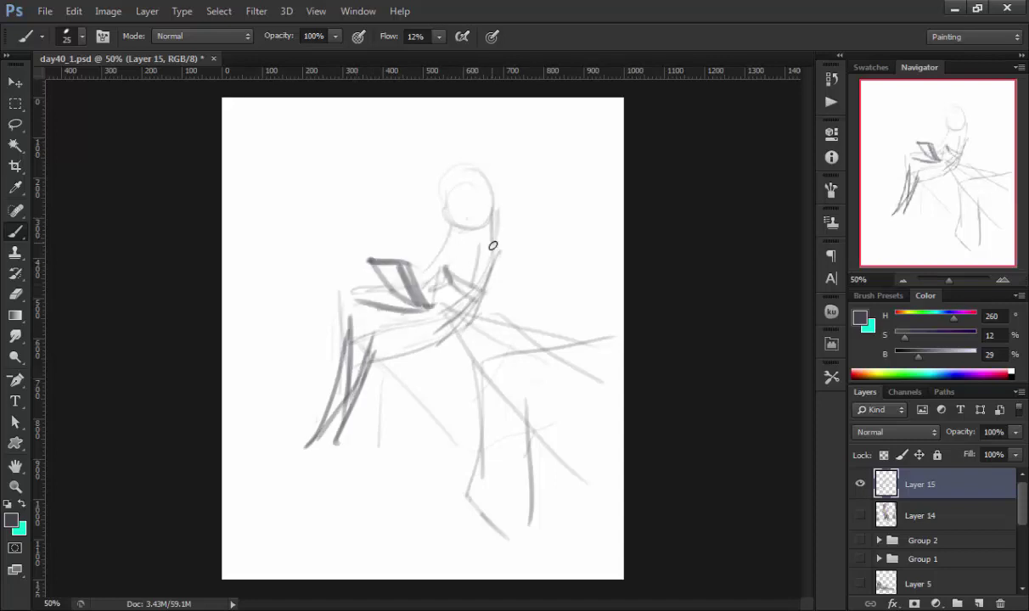
Step: Zoom in, sketch a line across the lower body, and darken the hand and right arm
key("ctrl+plus")
key("ctrl+plus")
left_click_drag(137, 539, 219, 547)
scroll(293, 415, "up", 3)
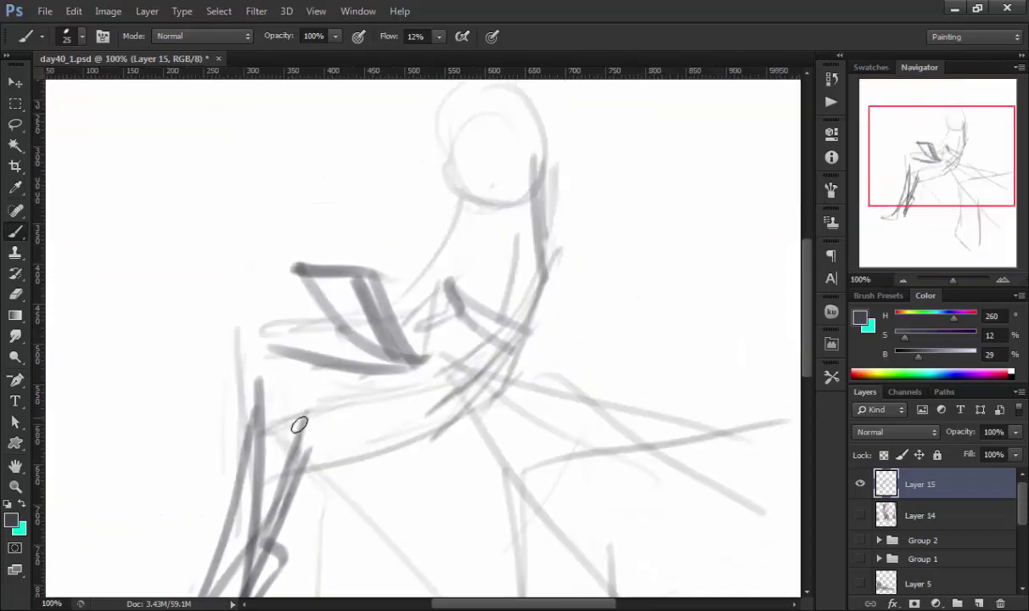
left_click_drag(338, 435, 480, 332)
left_click_drag(446, 283, 471, 327)
left_click_drag(475, 299, 489, 333)
left_click_drag(537, 204, 552, 244)
left_click_drag(509, 261, 543, 242)
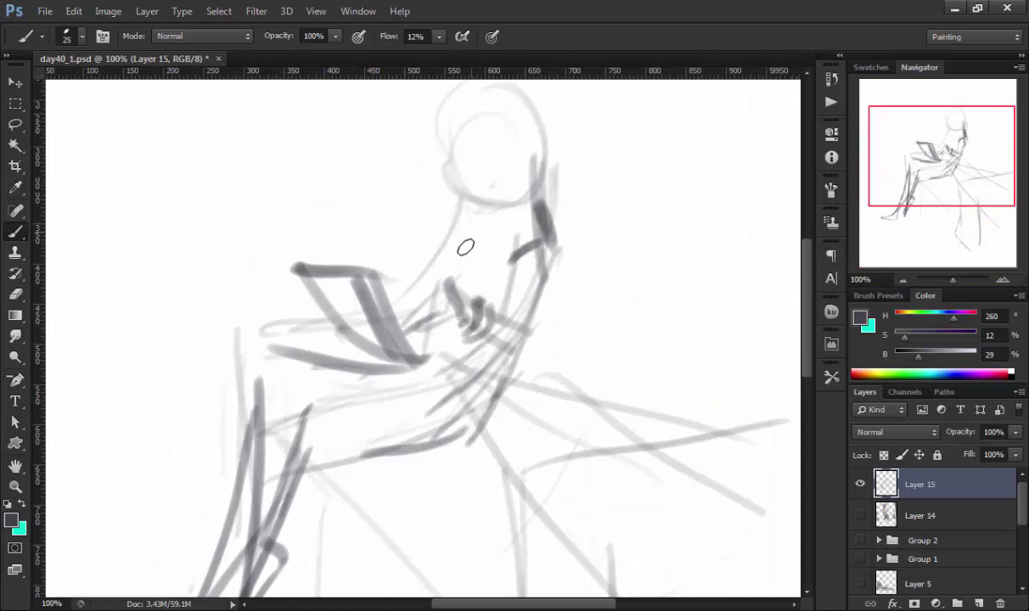
Step: Refine the laptop, neck and back, and sketch the hair bun, face, chin and jaw
left_click_drag(293, 270, 310, 226)
mouse_move(425, 229)
left_mouse_down()
mouse_move(497, 199)
mouse_move(406, 336)
left_mouse_up()
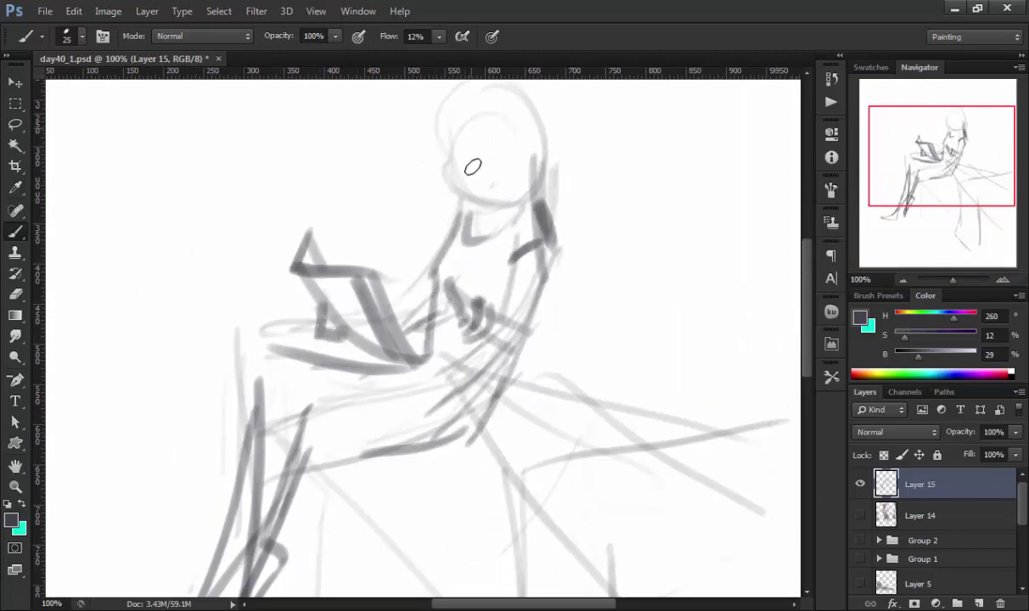
scroll(472, 166, "up", 2)
mouse_move(446, 153)
left_mouse_down()
mouse_move(501, 205)
mouse_move(433, 200)
left_mouse_up()
left_click_drag(433, 191, 520, 127)
left_click_drag(424, 246, 499, 235)
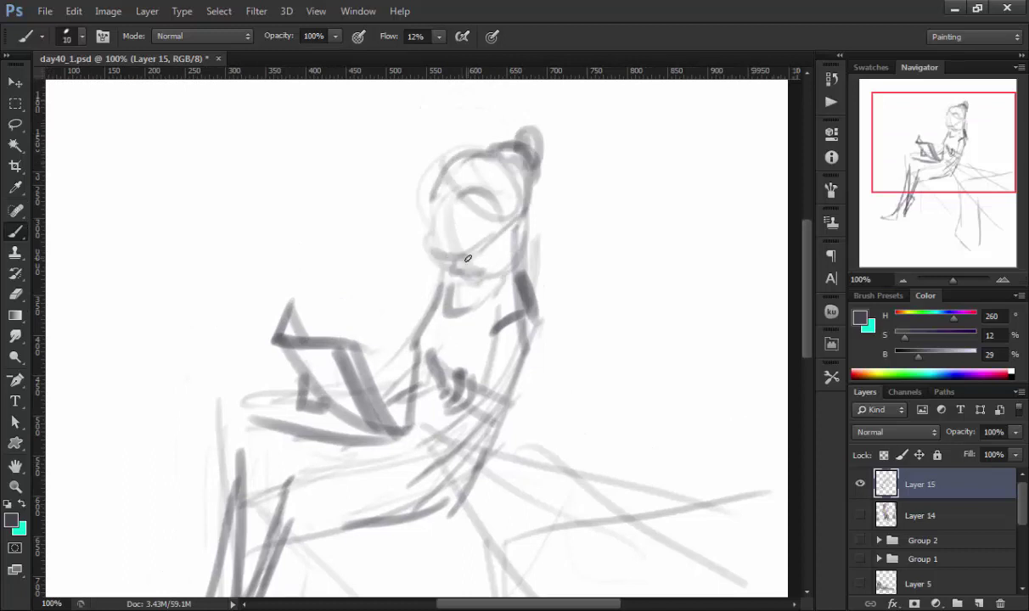
left_click_drag(458, 278, 433, 258)
left_click_drag(454, 290, 514, 228)
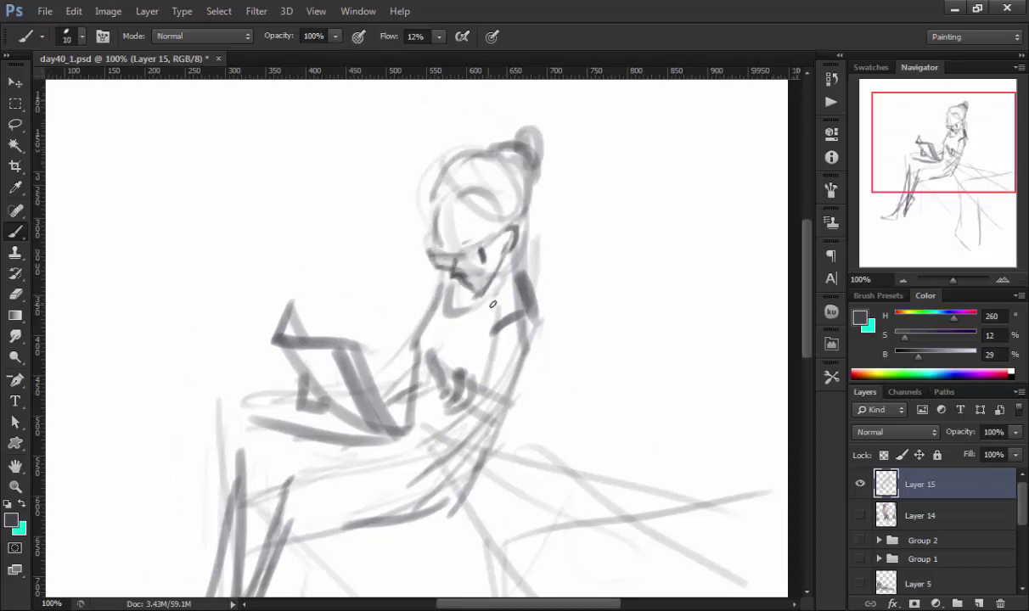
Step: Lasso the head and nudge it slightly up and to the left
key("l")
left_click_drag(492, 304, 496, 291)
key("v")
left_click_drag(514, 237, 500, 225)
key("ctrl+d")
key("b")
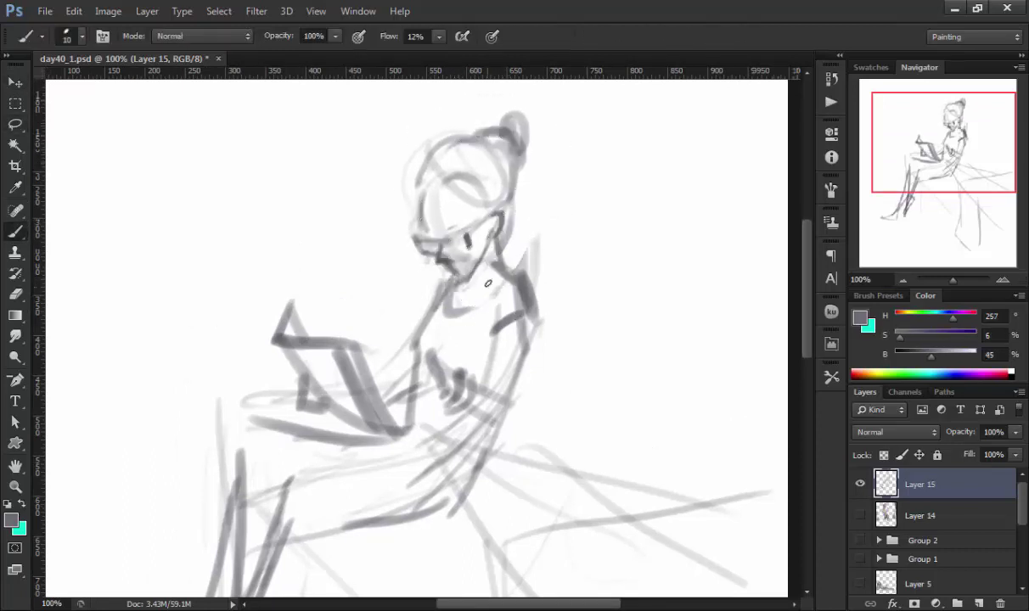
Step: Soften the head area with white using a larger brush, then return to grey
key("bracketright")
key("bracketright")
key("bracketright")
left_click(489, 165, "alt")
mouse_move(407, 144)
left_mouse_down()
mouse_move(467, 183)
mouse_move(487, 160)
left_mouse_up()
left_click(487, 161, "alt")
Step: Zoom out to the full page and add Layer 16 beneath the sketch for colour
scroll(519, 264, "down", 3)
scroll(578, 314, "down", 2)
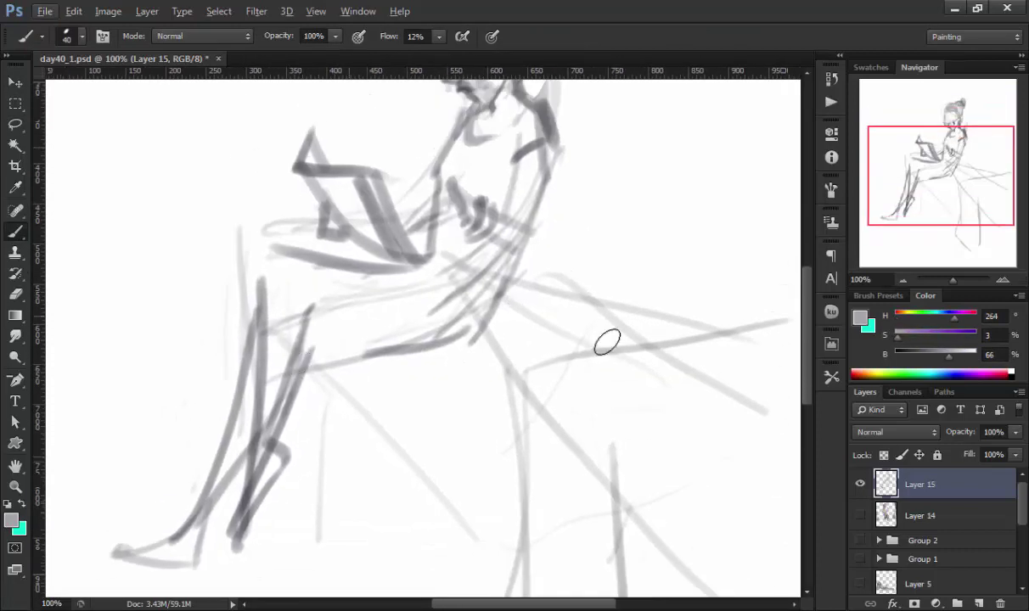
key("ctrl+minus")
key("ctrl+minus")
key("ctrl+minus")
key("alt+bracketleft")
left_click(979, 604)
key("alt+bracketright")
left_click(449, 248, "alt")
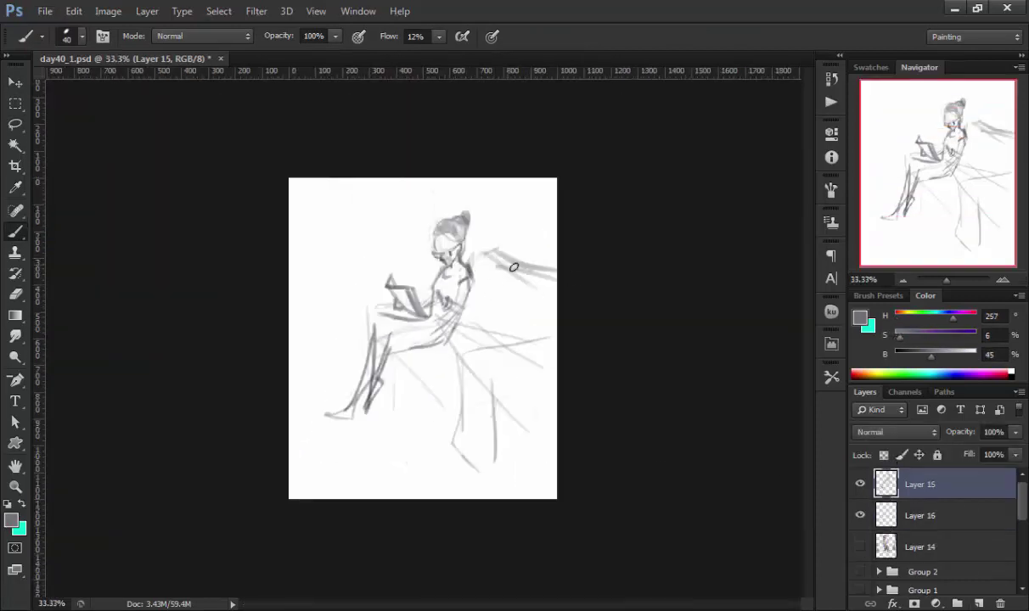
Step: Sketch the bench under her, then paint a blue top on her chest on Layer 16
left_click_drag(386, 374, 480, 492)
left_click_drag(469, 416, 471, 473)
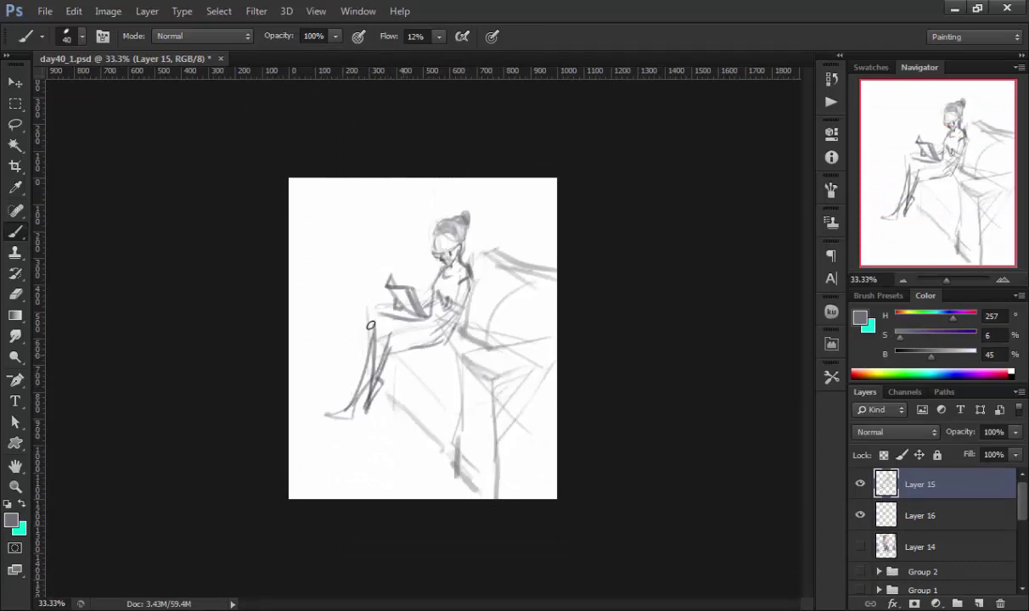
left_click(944, 515)
key("ctrl+plus")
key("ctrl+plus")
key("ctrl+plus")
key("ctrl+minus")
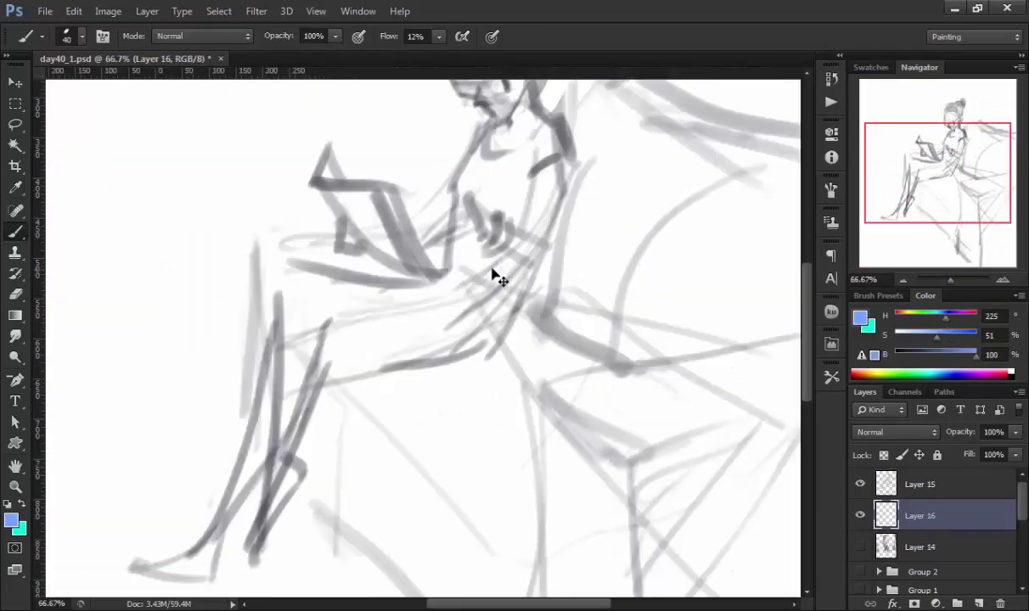
key("ctrl+minus")
mouse_move(446, 265)
left_mouse_down()
mouse_move(463, 253)
mouse_move(442, 304)
left_mouse_up()
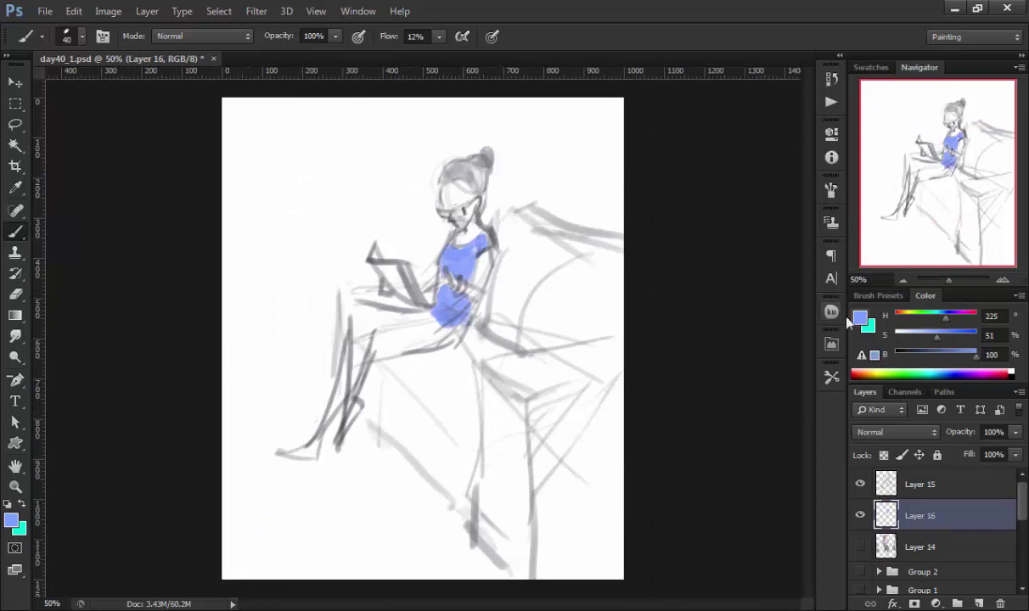
Step: Paint dark purple leggings on the legs and light pink skin on the arms and face
left_click(977, 378)
mouse_move(348, 382)
left_mouse_down()
mouse_move(344, 297)
mouse_move(378, 288)
left_mouse_up()
left_click_drag(348, 335, 437, 306)
mouse_move(428, 322)
left_mouse_down()
mouse_move(380, 353)
mouse_move(335, 420)
left_mouse_up()
left_click(981, 367)
mouse_move(429, 275)
left_mouse_down()
mouse_move(458, 255)
mouse_move(437, 186)
mouse_move(446, 174)
mouse_move(486, 176)
left_mouse_up()
left_click(964, 378)
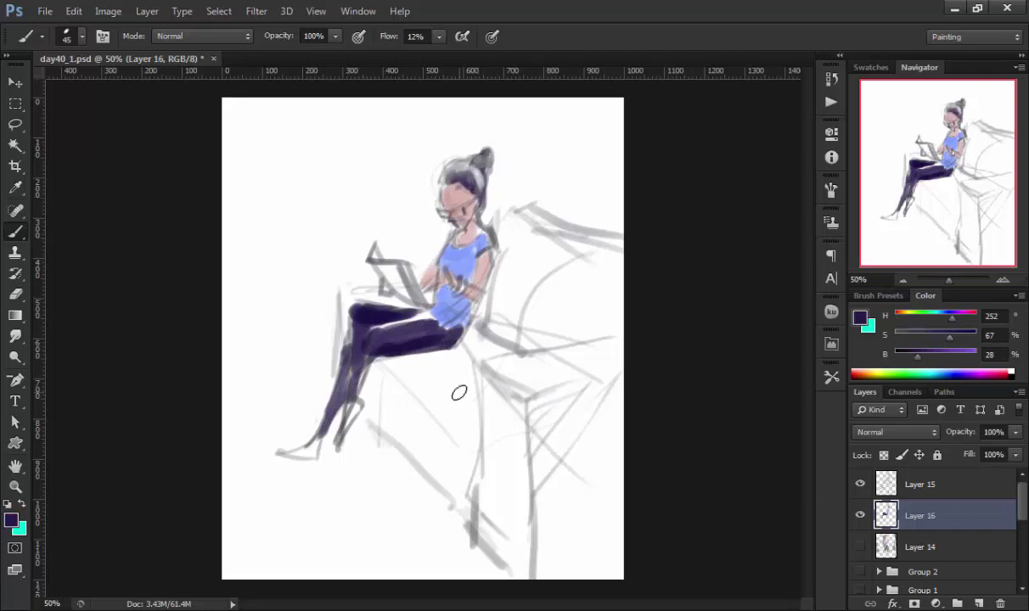
Step: On new Layer 17 below, block in the bench in beige with a larger brush
left_click(979, 604, "ctrl")
left_click(933, 372)
key("bracketright")
key("bracketright")
key("bracketright")
mouse_move(395, 418)
left_mouse_down()
mouse_move(534, 348)
mouse_move(608, 494)
mouse_move(489, 524)
mouse_move(404, 379)
mouse_move(398, 473)
mouse_move(255, 386)
left_mouse_up()
Step: Paint pale yellow and orange vertical bands into the background
left_click(874, 373)
left_click_drag(267, 170, 260, 281)
left_click_drag(331, 331, 373, 102)
left_click_drag(533, 104, 543, 213)
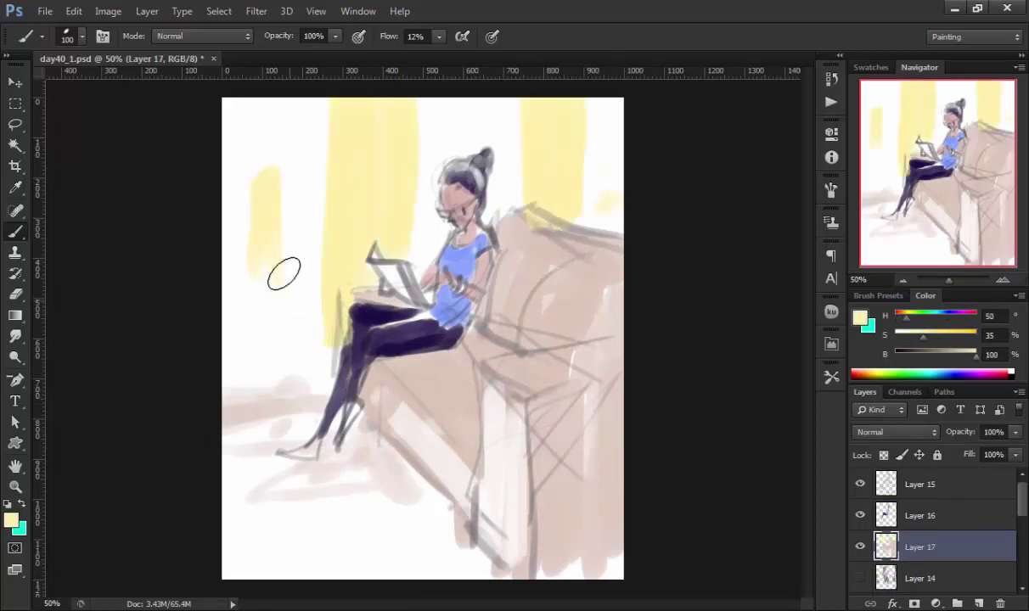
left_click_drag(337, 143, 329, 344)
left_click_drag(516, 100, 520, 205)
Step: Cover the top-left background with near-white and pure white paint
left_click(506, 257, "alt")
key("alt+bracketright")
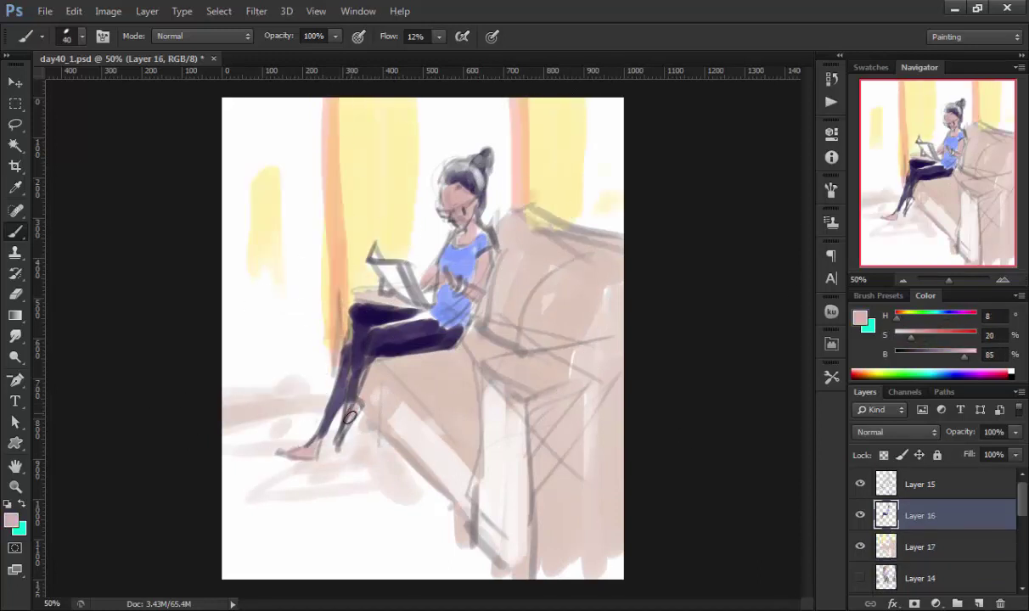
left_click(887, 373)
mouse_move(238, 111)
left_mouse_down()
mouse_move(297, 170)
mouse_move(278, 314)
left_mouse_up()
left_click(294, 195, "alt")
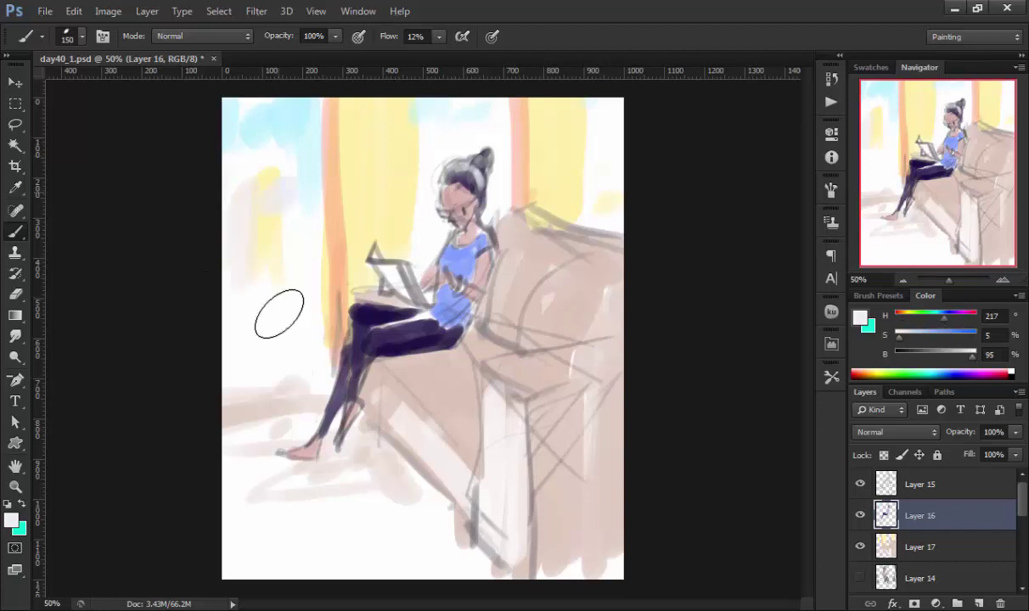
left_click_drag(255, 280, 297, 110)
left_click(416, 106, "alt")
mouse_move(280, 365)
left_mouse_down()
mouse_move(294, 192)
mouse_move(287, 317)
left_mouse_up()
Step: Add blue highlights along the legs and paint a red book over the laptop
key("bracketleft")
key("bracketleft")
key("bracketleft")
key("alt+bracketleft")
left_click(544, 221, "alt")
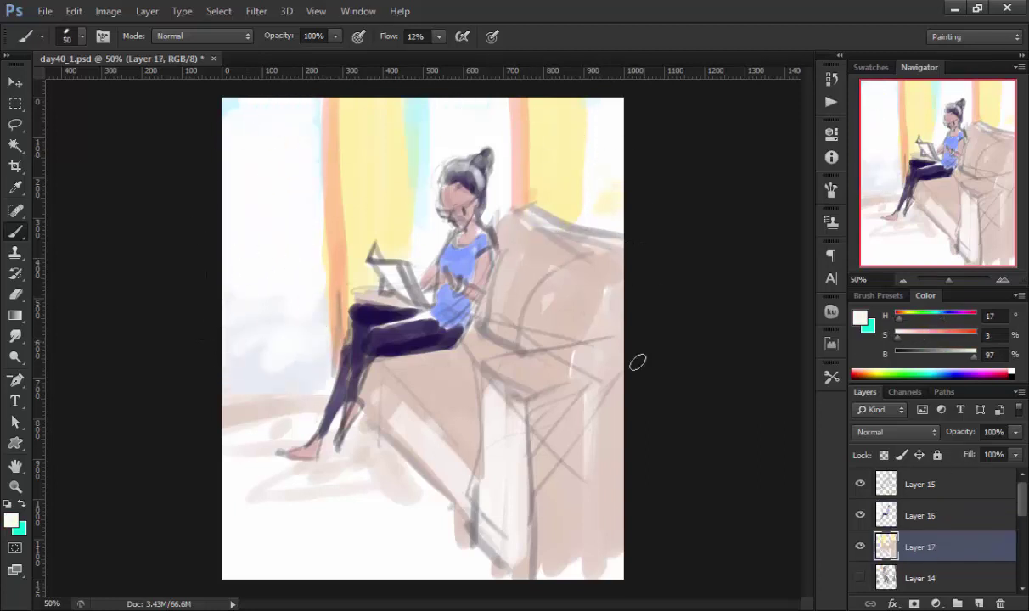
key("alt+bracketright")
left_click(458, 280, "alt")
left_click_drag(399, 314, 331, 404)
left_click_drag(926, 313, 898, 313)
left_click_drag(934, 354, 967, 359)
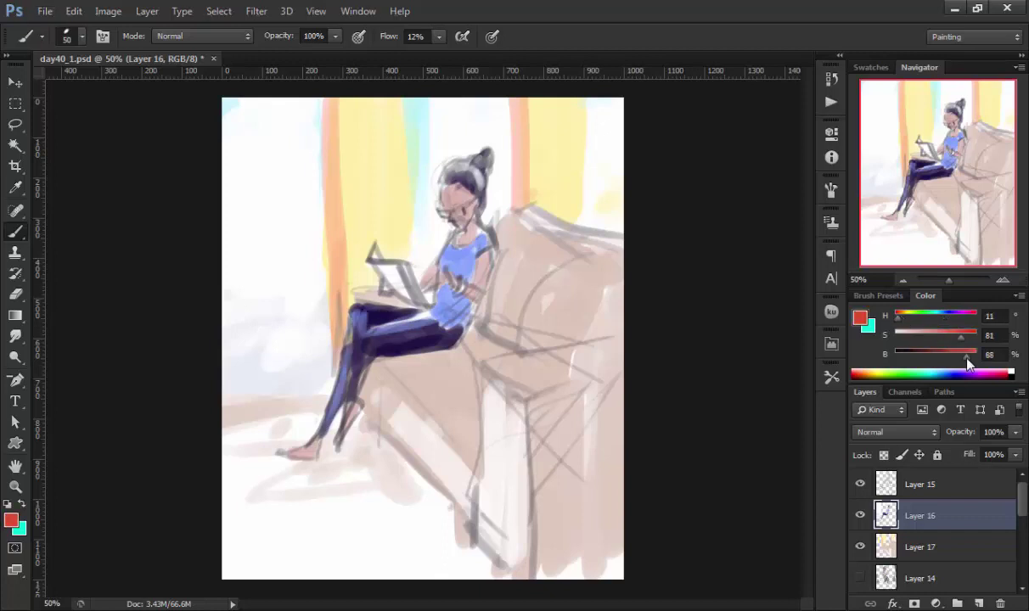
left_click_drag(373, 253, 414, 299)
Step: Collapse and hide the reading-woman layers in Group 4, then add empty Layer 18
left_click(471, 282, "alt")
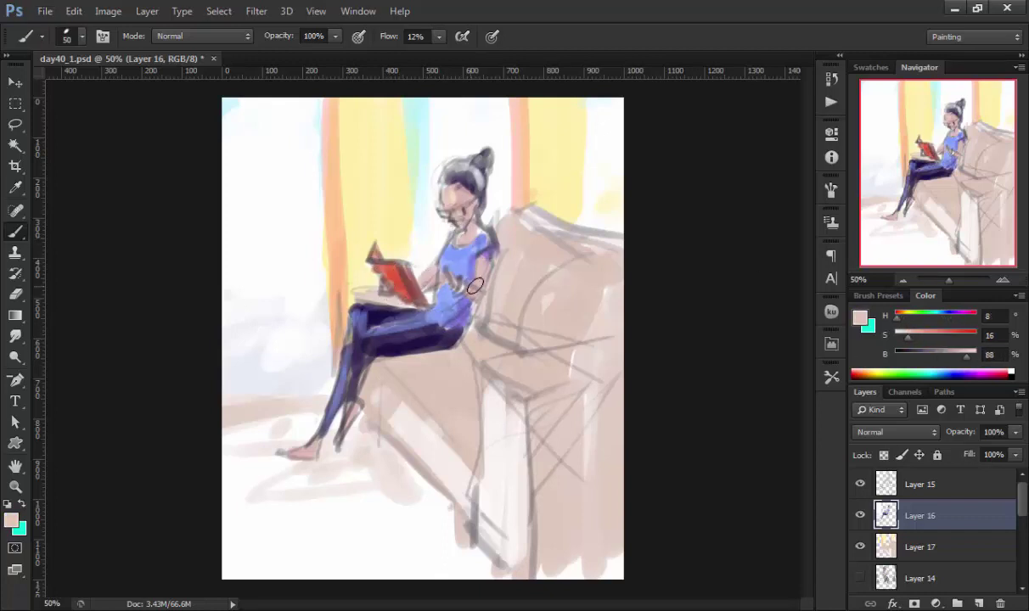
left_click(489, 245, "alt")
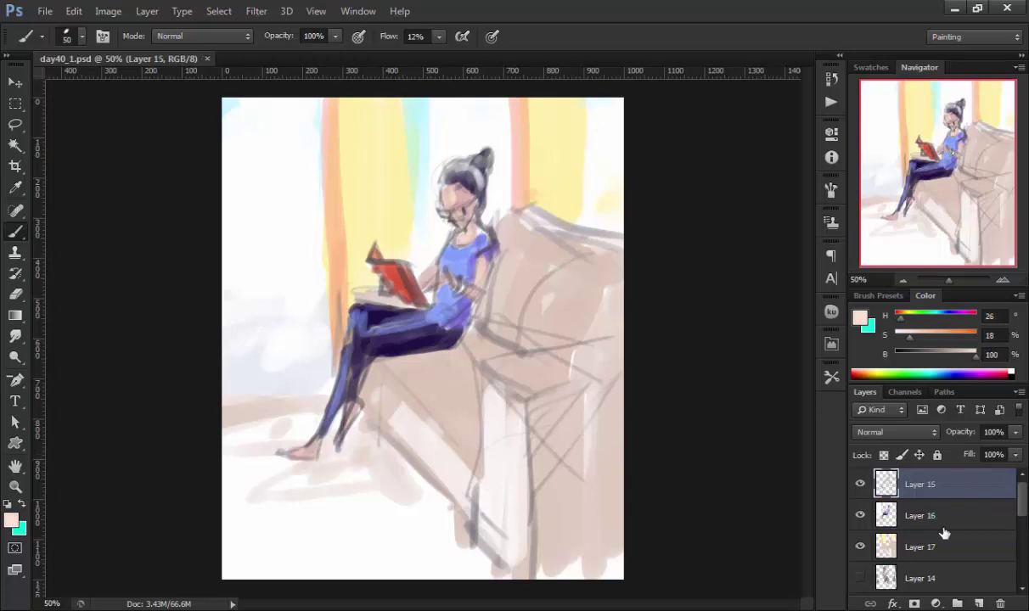
left_click(879, 478)
key("ctrl+shift+alt+n")
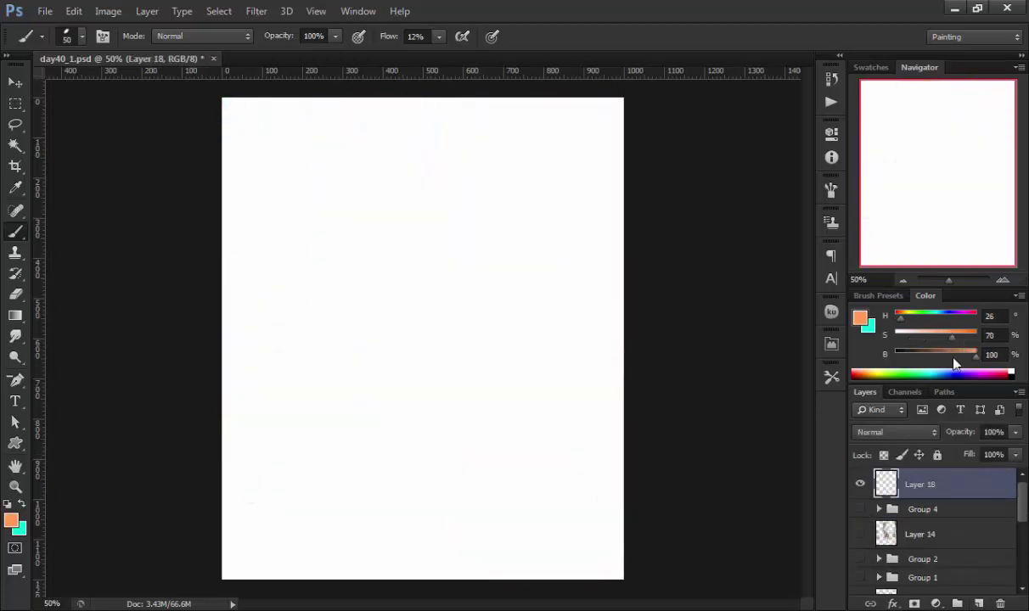
Step: Sketch the standing woman's body, legs, oval head and torso in pale blue
left_click(955, 374)
mouse_move(386, 289)
left_mouse_down()
mouse_move(337, 370)
mouse_move(382, 459)
left_mouse_up()
mouse_move(415, 298)
left_mouse_down()
mouse_move(443, 484)
mouse_move(416, 392)
left_mouse_up()
left_click_drag(439, 374, 448, 498)
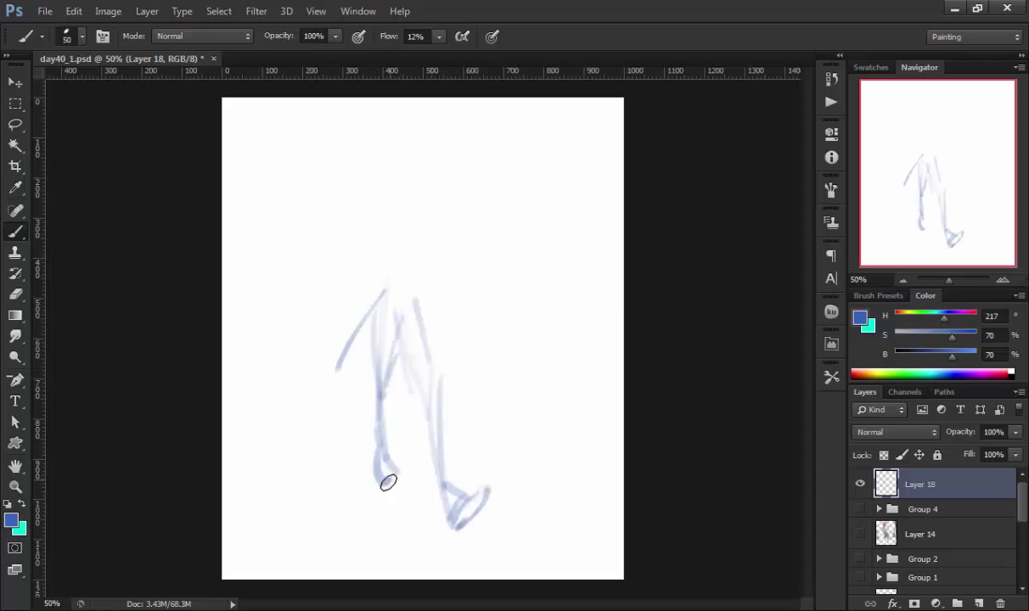
left_click_drag(422, 164, 424, 174)
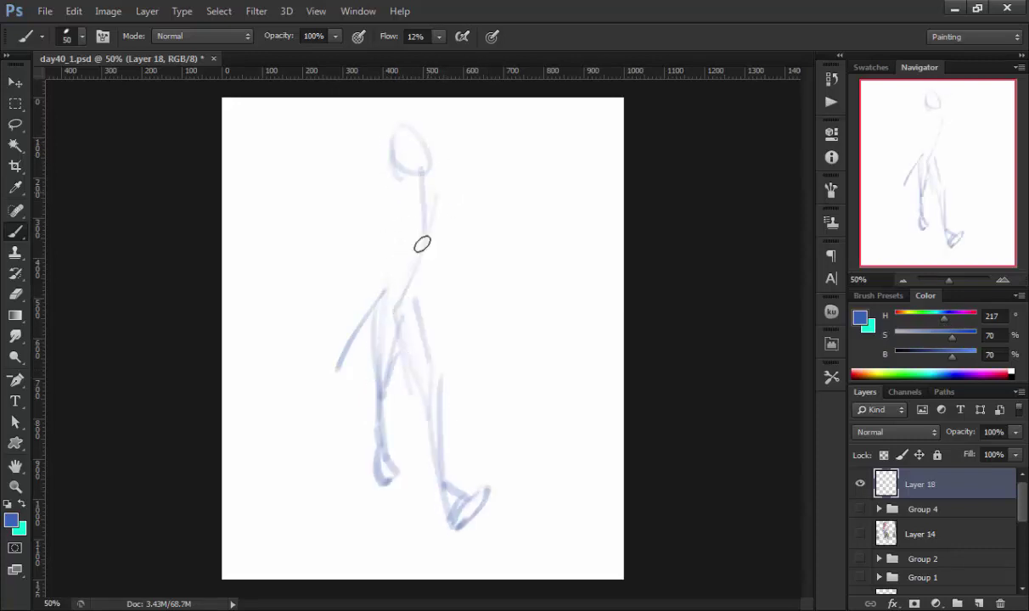
left_click_drag(388, 205, 378, 299)
left_click_drag(428, 356, 413, 276)
Step: Draw the arm holding a bag, darker hair, a ground line and the waistband
mouse_move(416, 197)
left_mouse_down()
mouse_move(370, 217)
mouse_move(388, 209)
mouse_move(344, 321)
mouse_move(337, 400)
left_mouse_up()
left_click_drag(348, 338, 338, 414)
left_click_drag(298, 389, 340, 414)
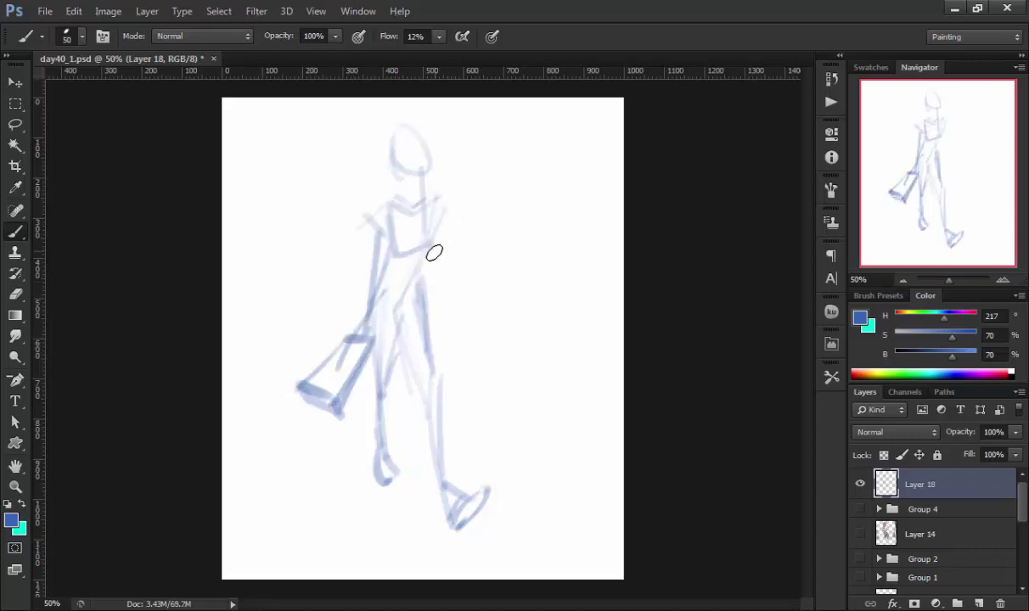
mouse_move(414, 132)
left_mouse_down()
mouse_move(407, 172)
mouse_move(433, 272)
left_mouse_up()
left_click_drag(276, 488, 542, 468)
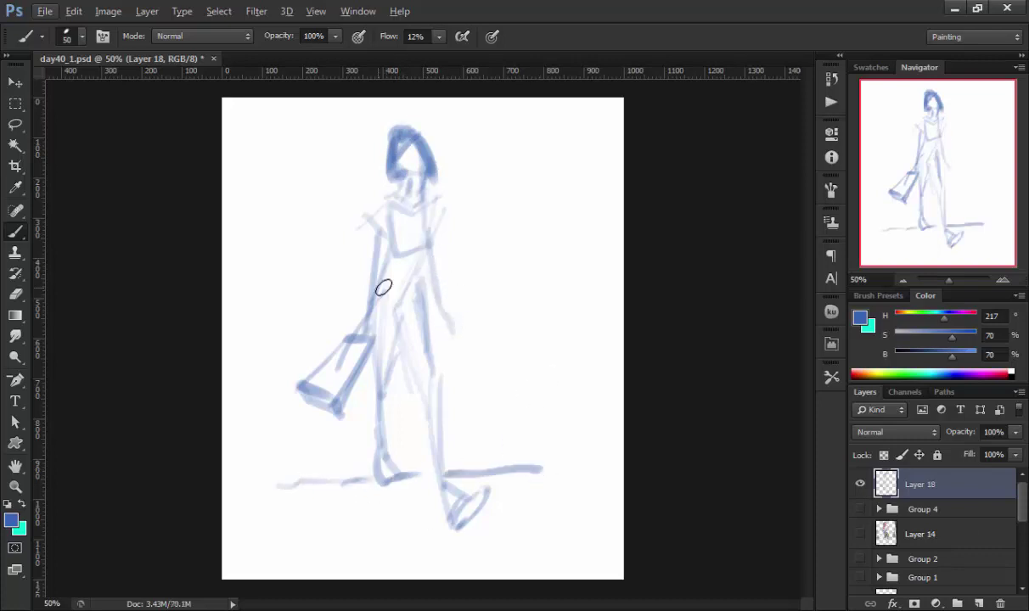
left_click_drag(376, 275, 418, 273)
left_click_drag(384, 333, 377, 440)
Step: Create Layer 19 for colouring and zoom in on the figure's torso
left_click(923, 510)
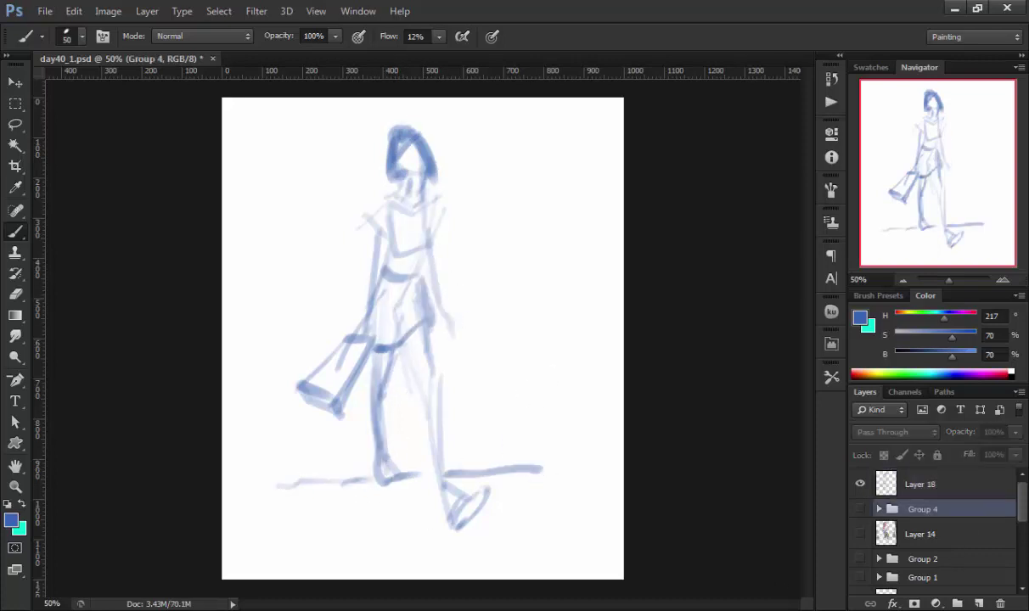
key("ctrl+shift+alt+n")
scroll(471, 411, "up", 1)
scroll(670, 450, "up", 5)
key("ctrl+minus")
Step: Paint a cyan shirt on the torso with thinner purple stripes
key("x")
mouse_move(404, 344)
left_mouse_down()
mouse_move(427, 420)
mouse_move(458, 339)
mouse_move(432, 414)
left_mouse_up()
left_click_drag(944, 321, 954, 321)
key("bracketleft")
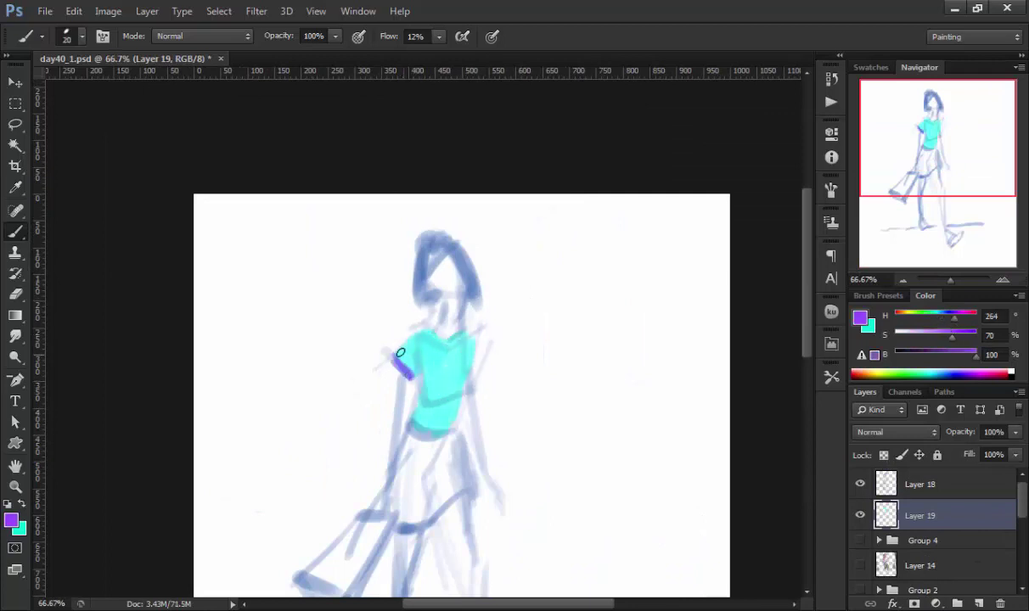
left_click_drag(429, 383, 449, 414)
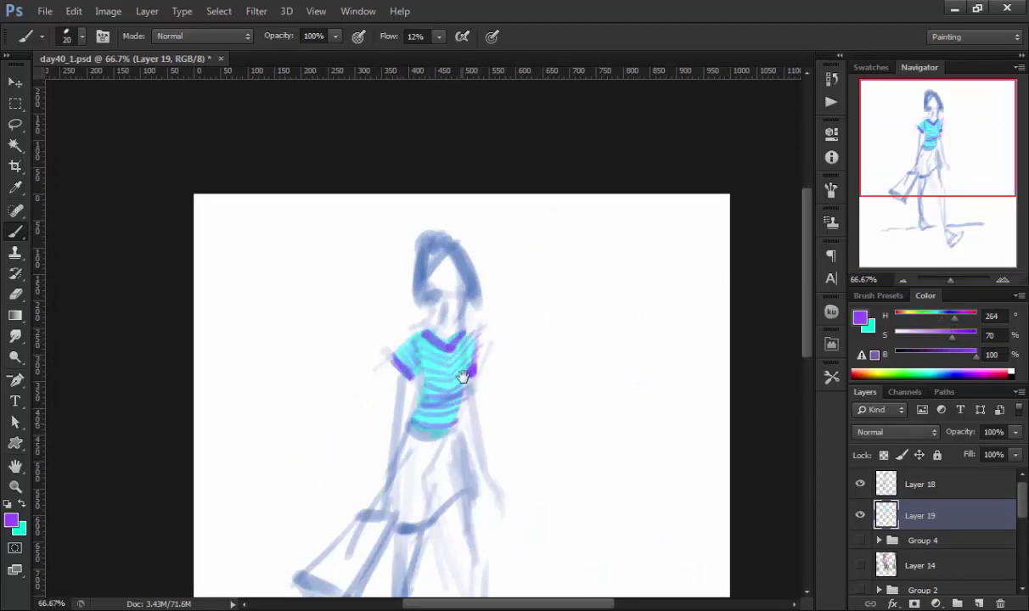
Step: Paint a red skirt over the hips and pick purple for its shading
left_click_drag(463, 376, 463, 276)
left_click(903, 321)
mouse_move(399, 336)
left_mouse_down()
mouse_move(395, 407)
mouse_move(441, 399)
mouse_move(424, 359)
left_mouse_up()
left_click(941, 364)
Step: Add a new Overlay-blended layer and choose a dark red colour
left_click(979, 604)
left_click(896, 432)
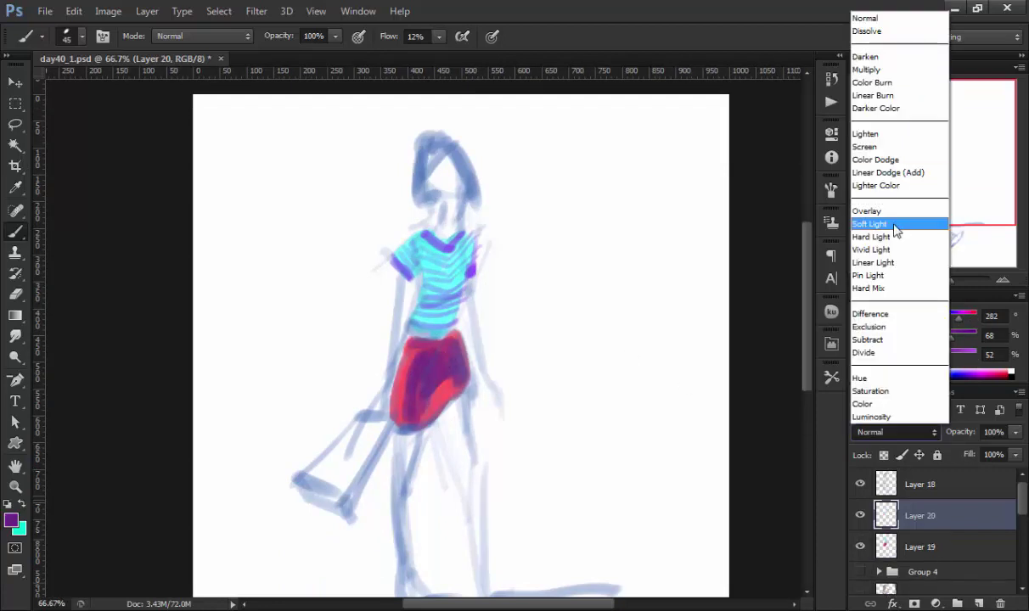
left_click(883, 212)
left_click(407, 321, "alt")
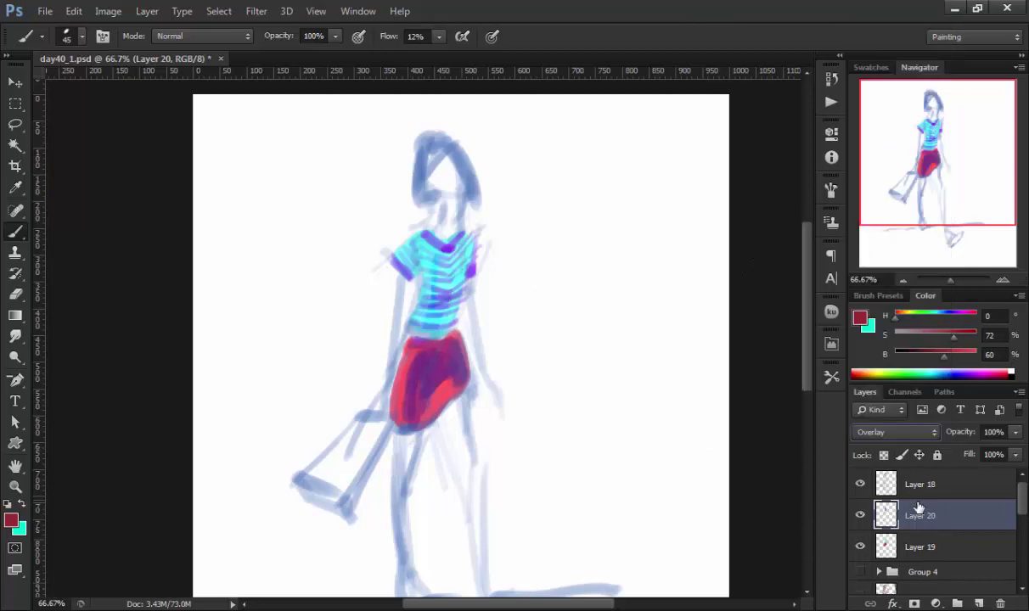
Step: On Layer 19, paint skin tone on the right leg and blue strokes on the arm
left_click_drag(484, 439, 473, 337)
left_click(919, 547)
left_click_drag(429, 297, 458, 441)
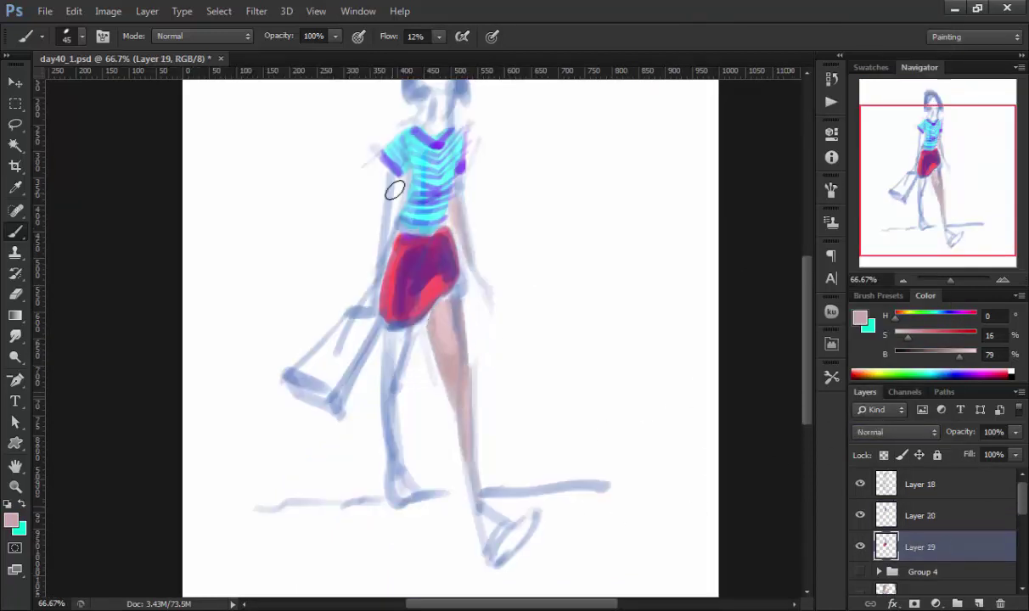
mouse_move(384, 170)
left_mouse_down()
mouse_move(371, 242)
mouse_move(420, 260)
left_mouse_up()
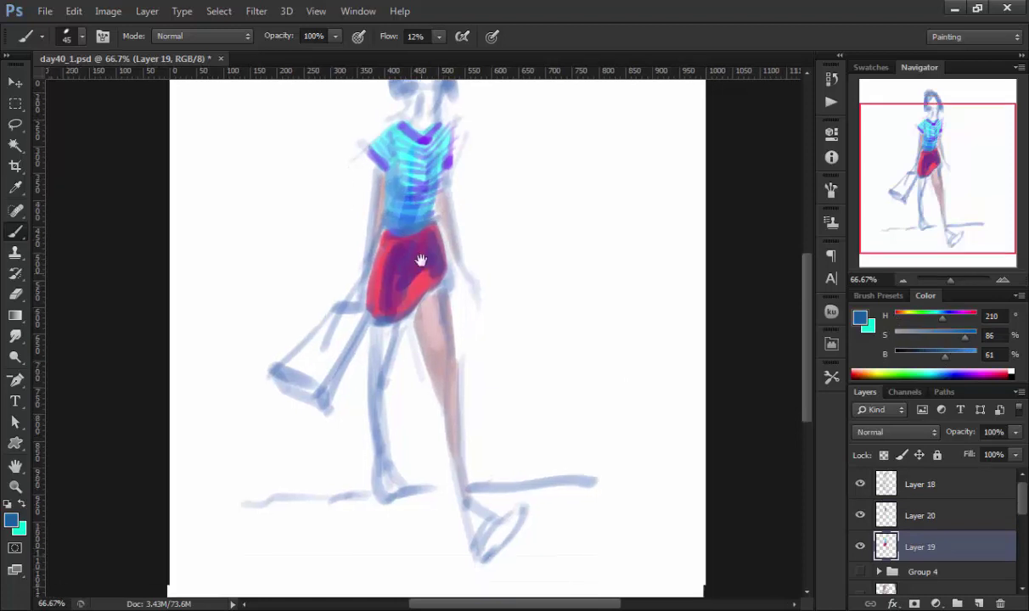
Step: Paint dark purple hair, darker beside the face, and a yellow-green bag
left_click_drag(368, 340, 393, 424)
left_click(429, 148, "alt")
left_click_drag(416, 119, 441, 191)
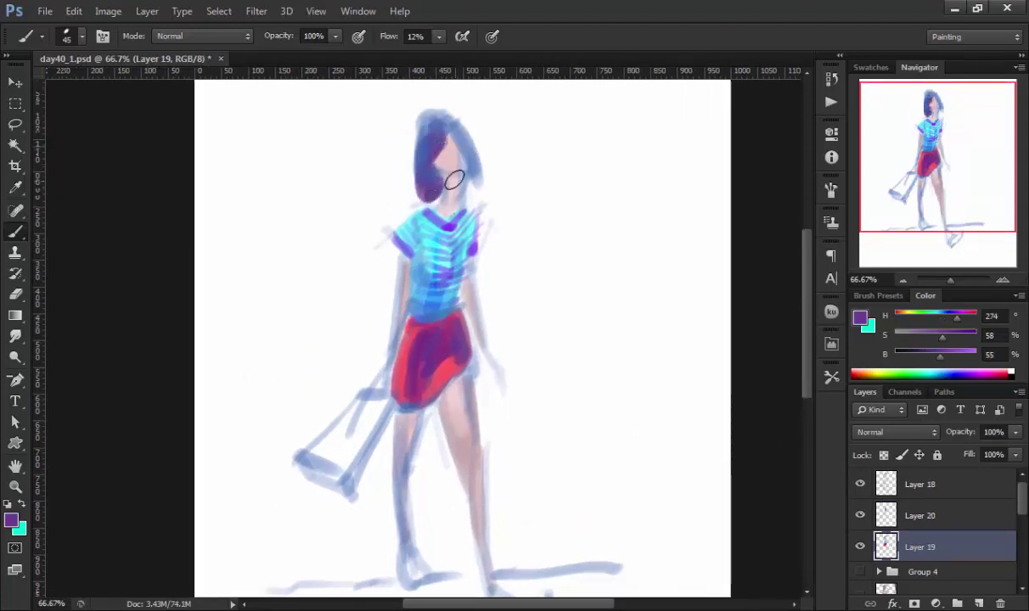
left_click(454, 179, "alt")
left_click_drag(465, 128, 472, 194)
left_click_drag(368, 439, 314, 463)
left_click(907, 314)
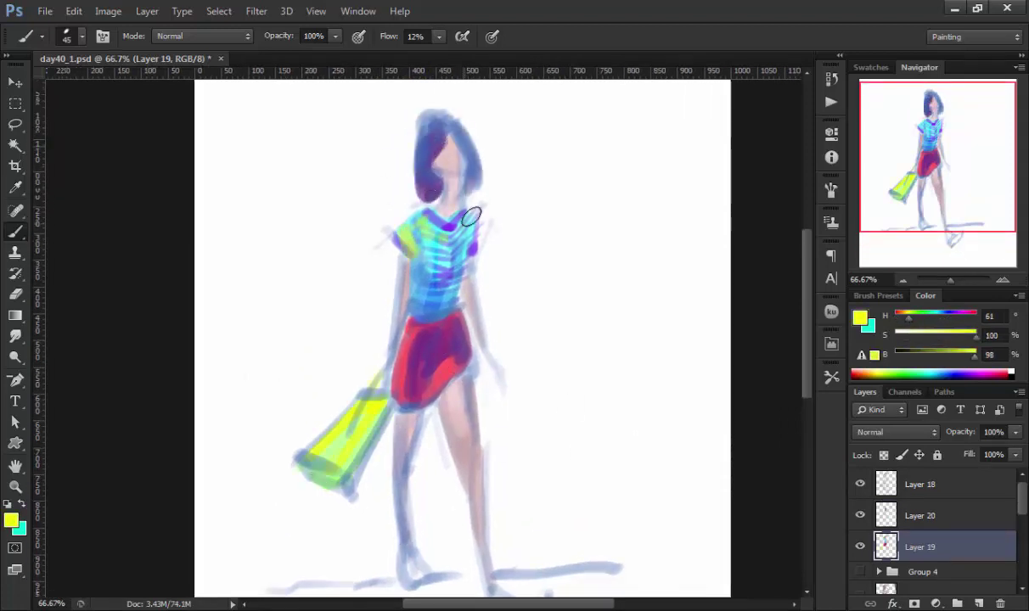
Step: Paint magenta shoes with cyan accents
left_click_drag(472, 218, 468, 120)
left_click(446, 246, "alt")
left_click_drag(462, 488, 483, 509)
left_click_drag(390, 462, 420, 480)
left_click(424, 169, "alt")
left_click_drag(501, 518, 530, 514)
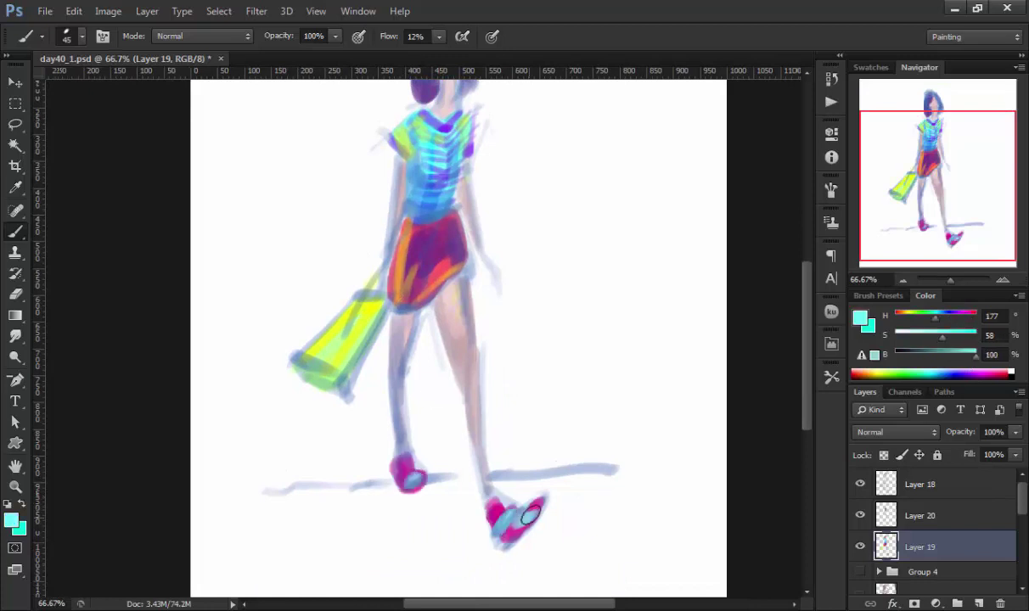
Step: Paint magenta and cyan cuffs at the wrists
left_click_drag(473, 291, 480, 342)
left_click(479, 341, "alt")
key("x")
left_click_drag(389, 312, 396, 318)
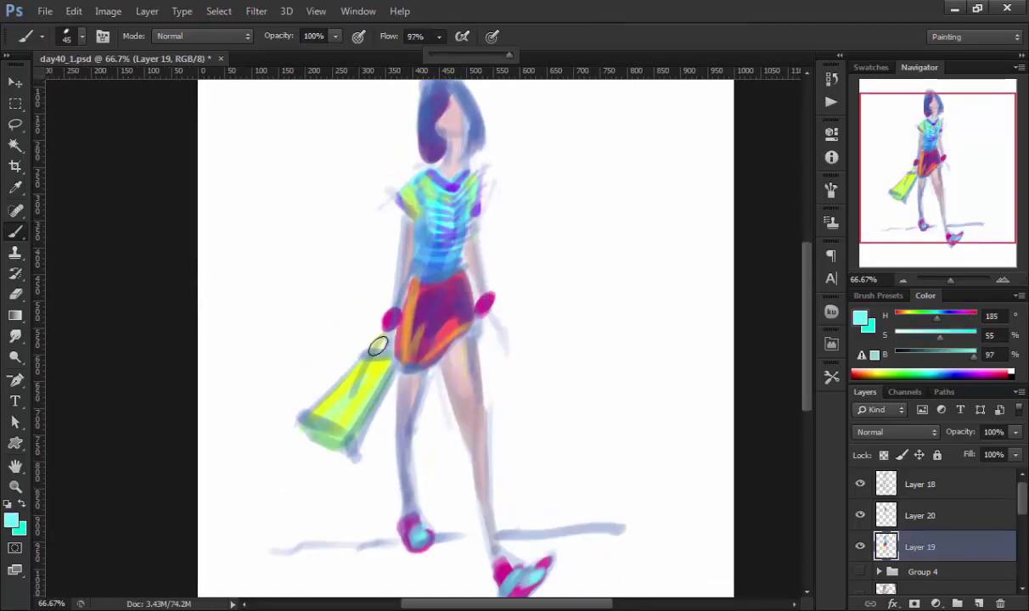
left_click_drag(479, 295, 486, 301)
Step: Add Layer 21 for face details, zoomed in with a small purple brush
key("ctrl+shift+alt+n")
key("ctrl+plus")
left_click(480, 246, "alt")
key("bracketleft")
key("bracketleft")
key("bracketleft")
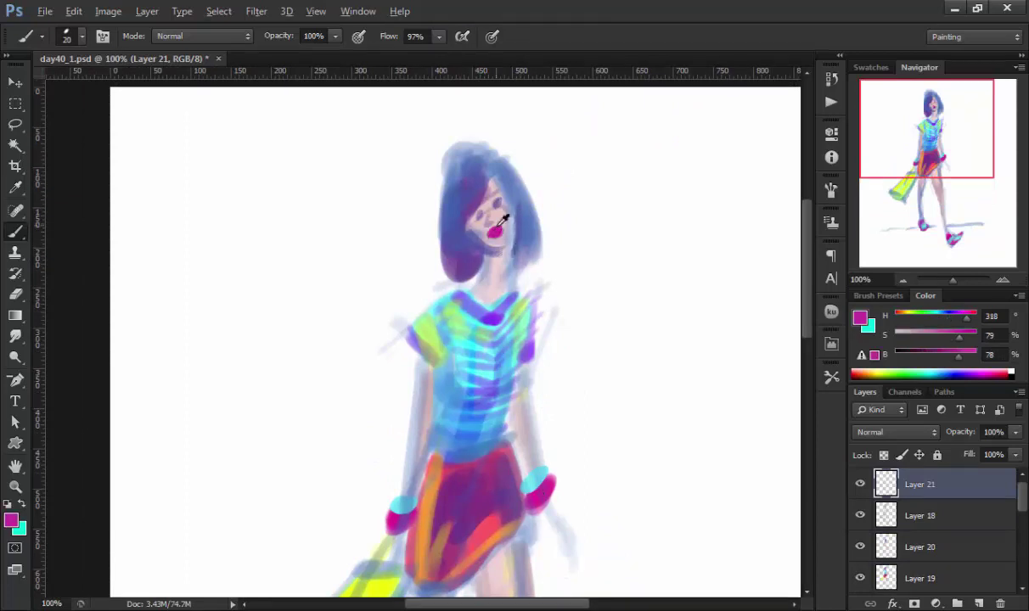
Step: Sample several pink skin tones from the woman's face and arms for painting her skin
left_click(504, 219, "alt")
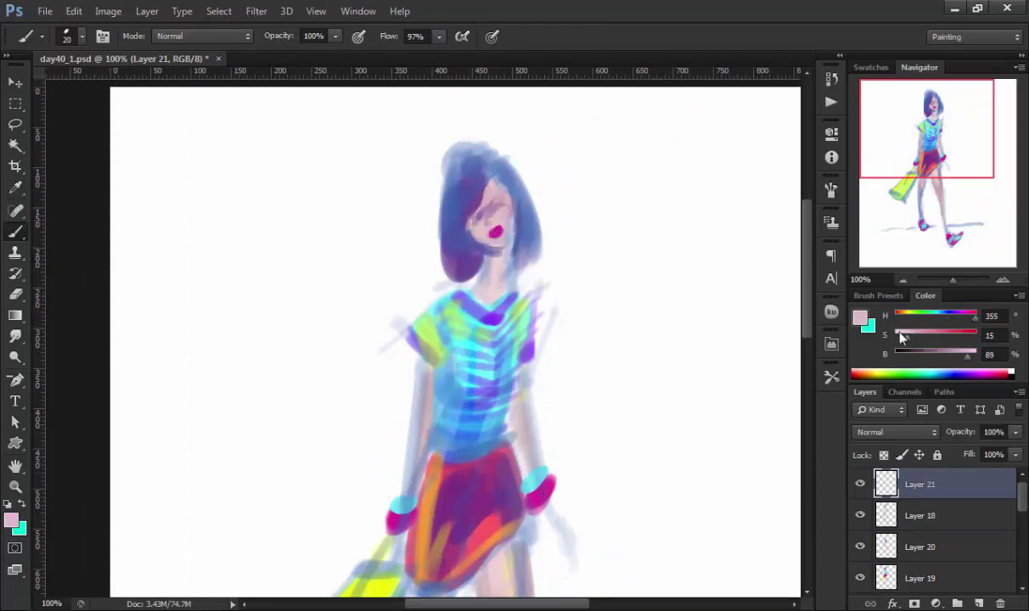
left_click_drag(573, 544, 562, 493)
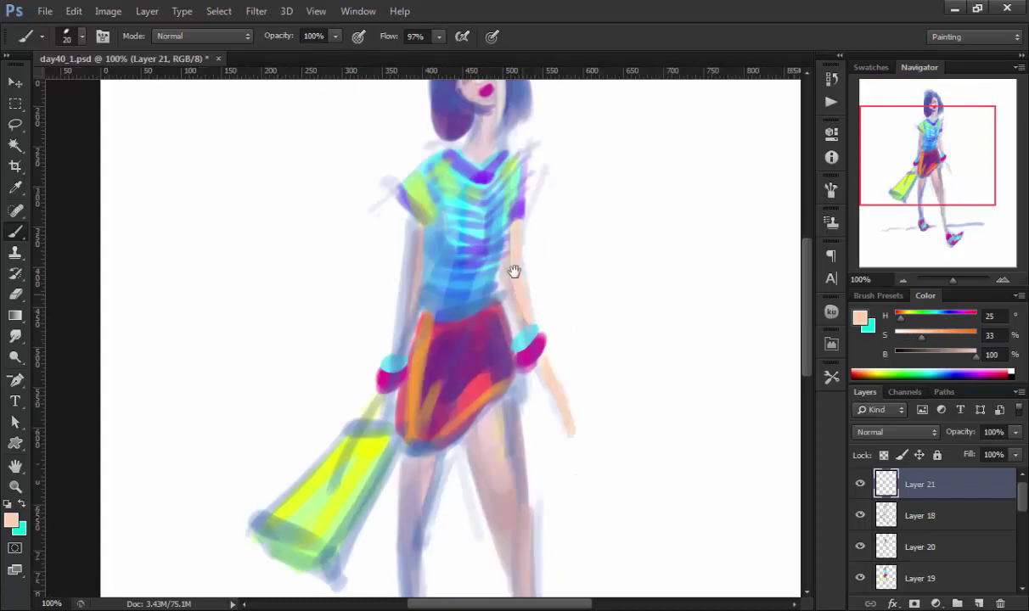
left_click(482, 166, "alt")
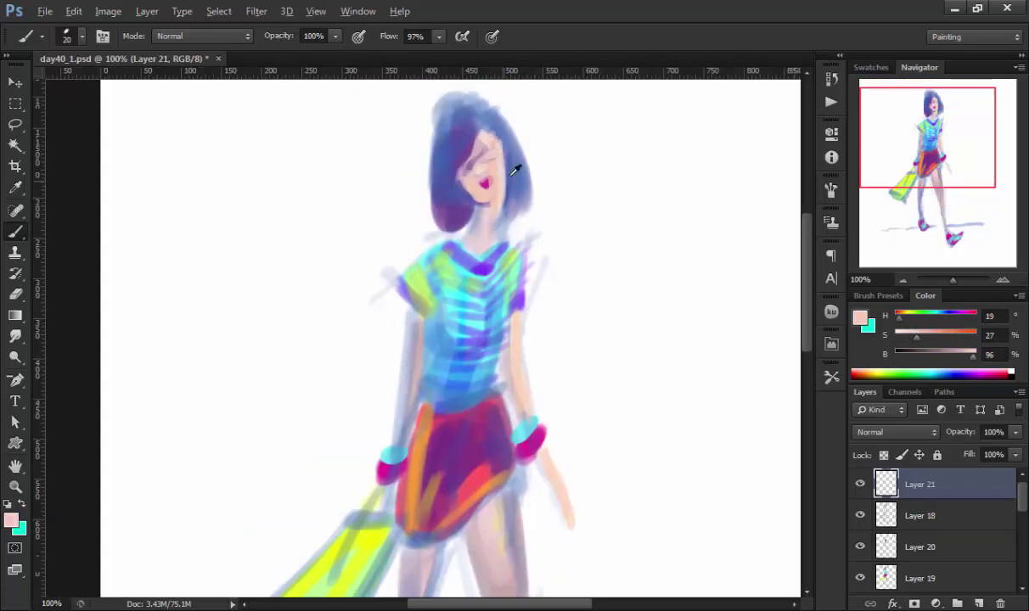
mouse_move(515, 170)
left_mouse_down()
mouse_move(522, 186)
mouse_move(489, 88)
left_mouse_up()
left_click(503, 196, "alt")
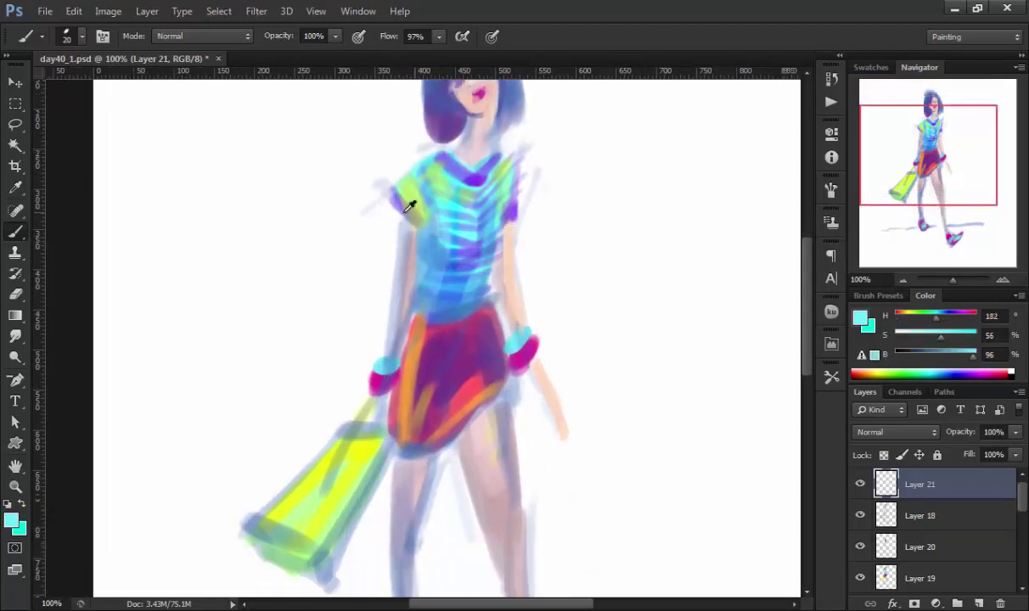
left_click(376, 191, "alt")
left_click_drag(469, 129, 473, 185)
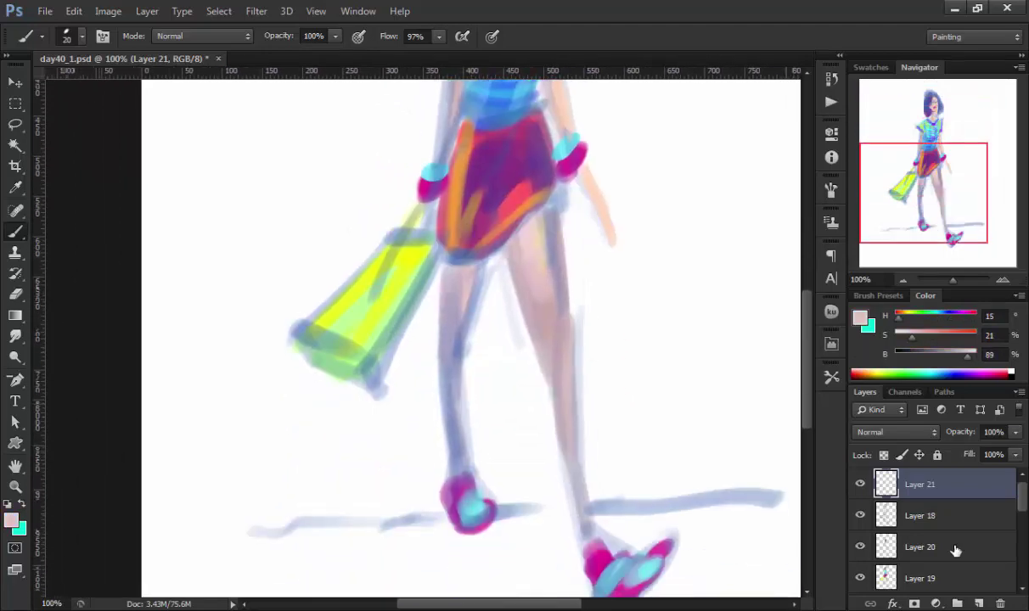
scroll(953, 552, "down", 3)
Step: On a new layer, paint a large blue-grey vertical band behind the figure
key("ctrl+minus")
key("ctrl+minus")
left_click(960, 517)
left_click_drag(429, 475, 416, 98)
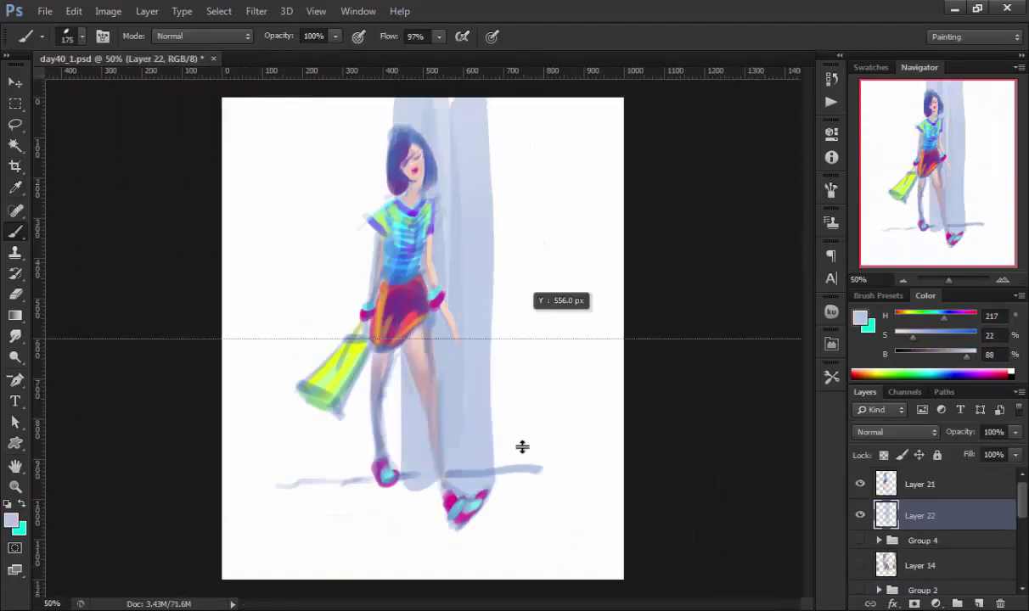
key("v")
key("ctrl+minus")
key("Return")
key("bracketright")
key("bracketright")
Step: Widen the blue-grey backdrop and lighten its left edge and floor with white
left_click_drag(504, 403, 497, 187)
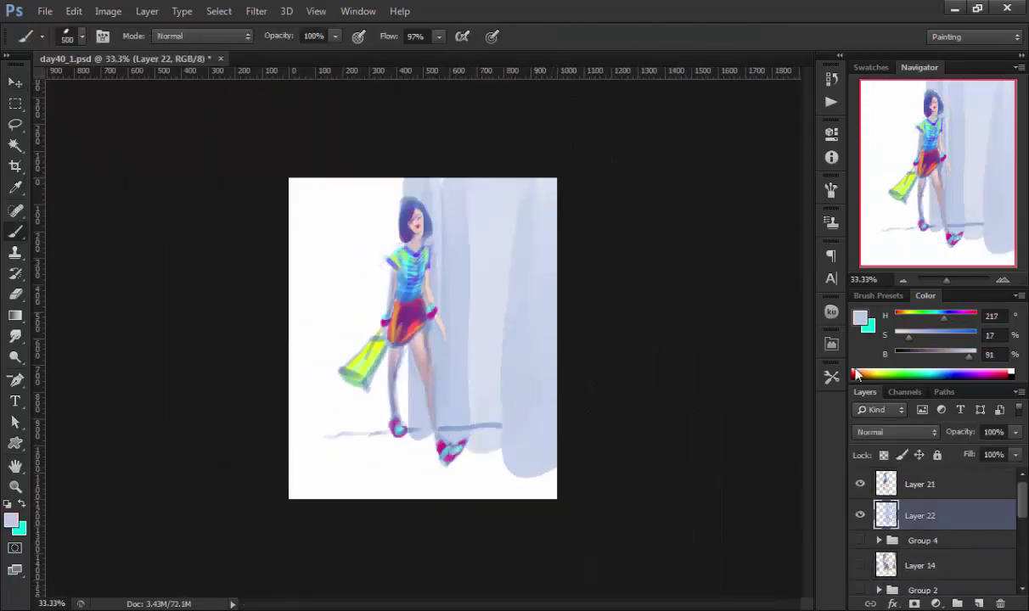
key("ctrl+plus")
key("bracketleft")
key("bracketleft")
key("bracketleft")
left_click(424, 126, "alt")
mouse_move(424, 125)
left_mouse_down()
mouse_move(432, 551)
mouse_move(494, 349)
left_mouse_up()
Step: On a new Overlay layer, tint the skater's legs and shoe warm yellow
left_click(459, 436, "alt")
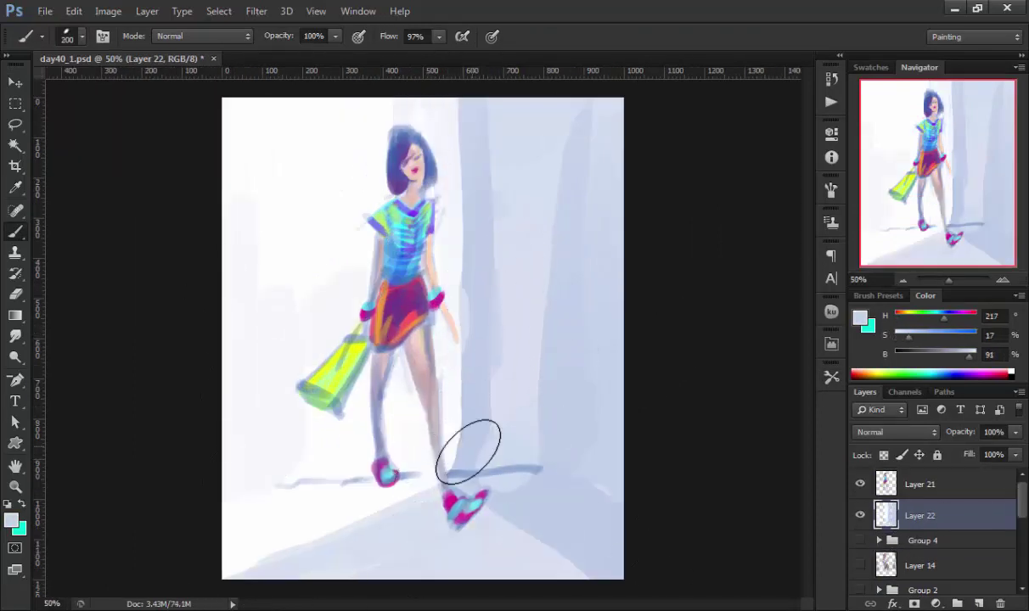
left_click(957, 604)
left_click(895, 432)
left_click(848, 195)
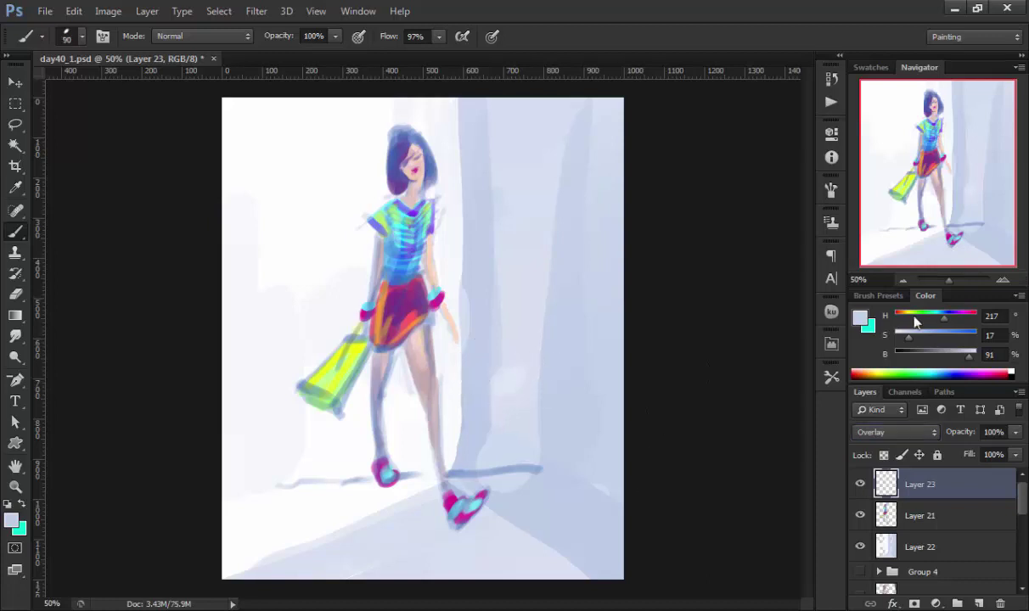
left_click(879, 371)
left_click_drag(371, 416, 380, 471)
left_click(326, 404, "alt")
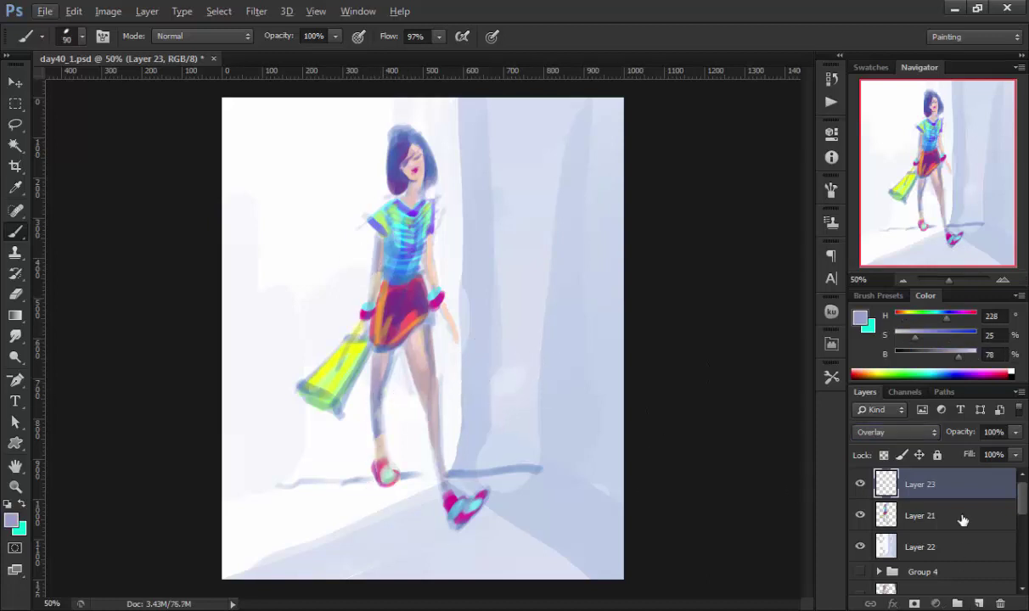
Step: Group the figure's layers into Group 5, hide it, and add Layer 25 with dark purple
left_click(978, 603, "ctrl")
key("ctrl+minus")
key("ctrl+g")
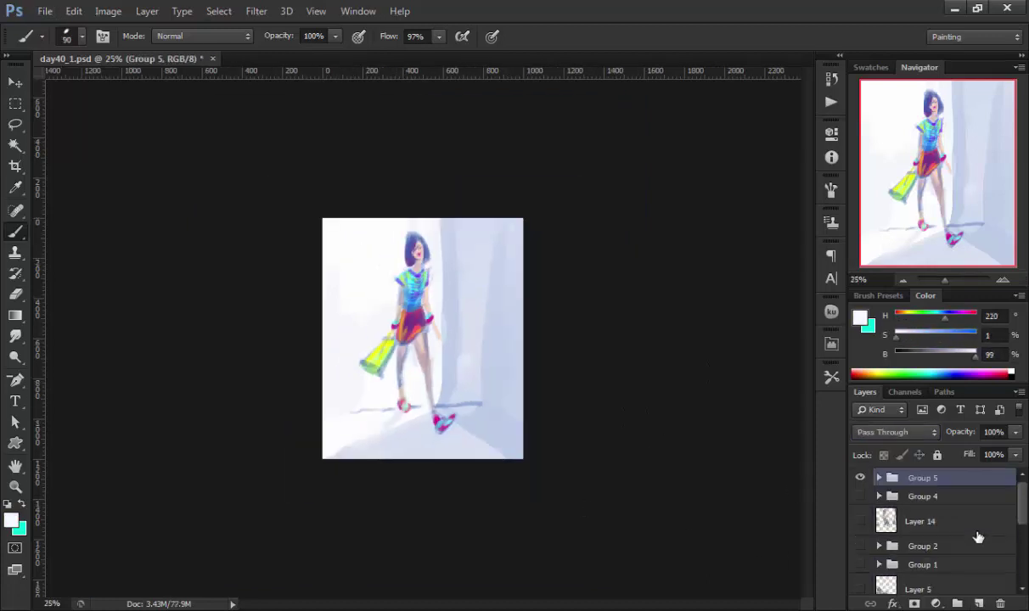
left_click(860, 484)
key("ctrl+shift+alt+n")
key("ctrl+plus")
left_click(951, 326)
Step: Sketch the first gesture lines, squash them narrower, and outline the body and shoulders
key("bracketleft")
key("bracketleft")
key("bracketleft")
left_click_drag(359, 323, 410, 229)
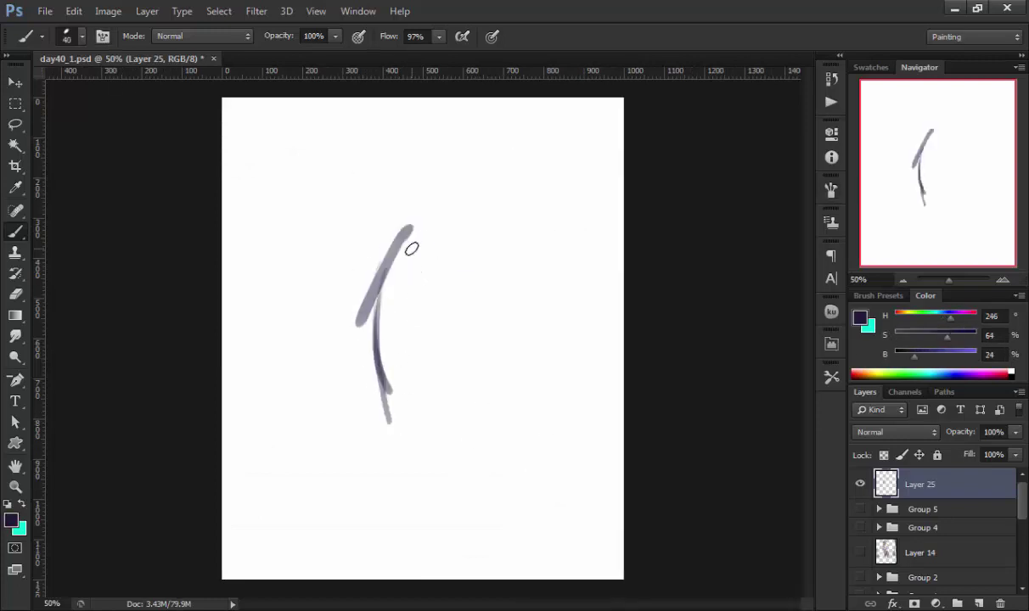
key("ctrl+t")
left_click_drag(510, 122, 461, 174)
key("Return")
left_click_drag(453, 333, 432, 417)
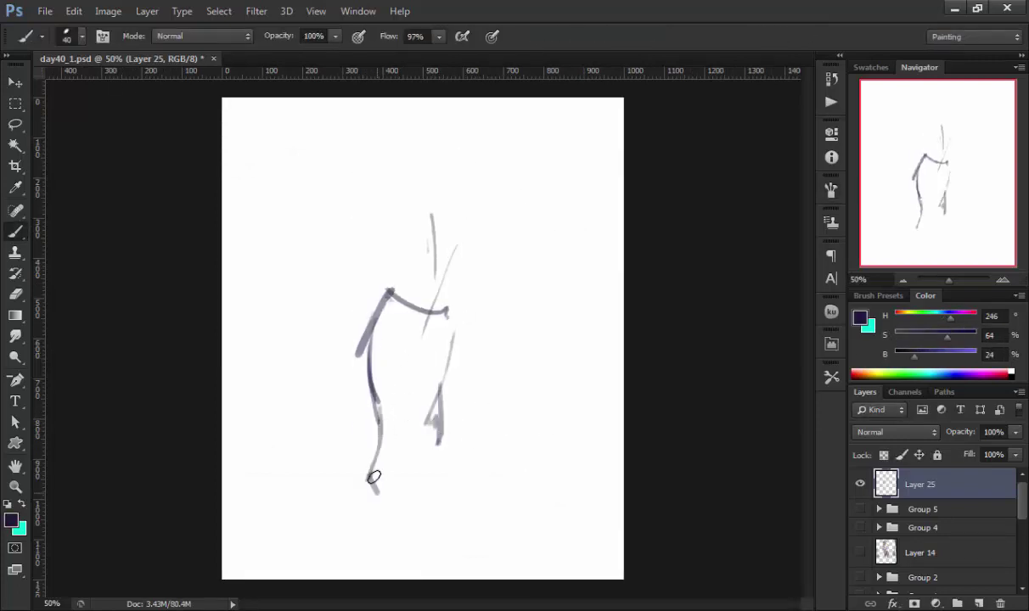
left_click_drag(457, 241, 417, 319)
Step: At 19% flow, sketch the arm, sari folds, feet, torso drape and a tall vertical post
key("shift+1")
key("shift+9")
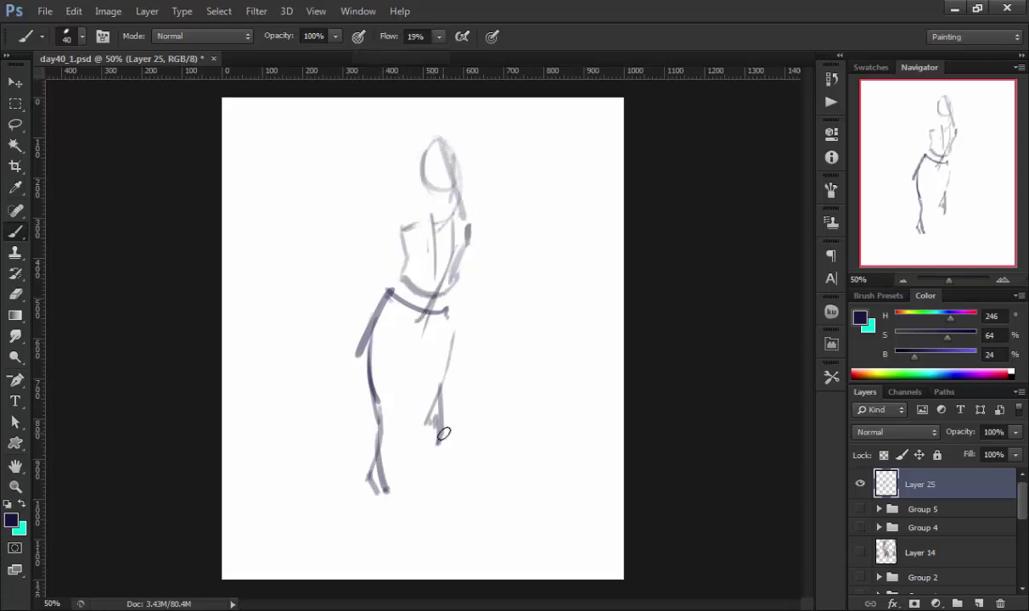
left_click_drag(467, 302, 450, 373)
left_click_drag(411, 224, 351, 260)
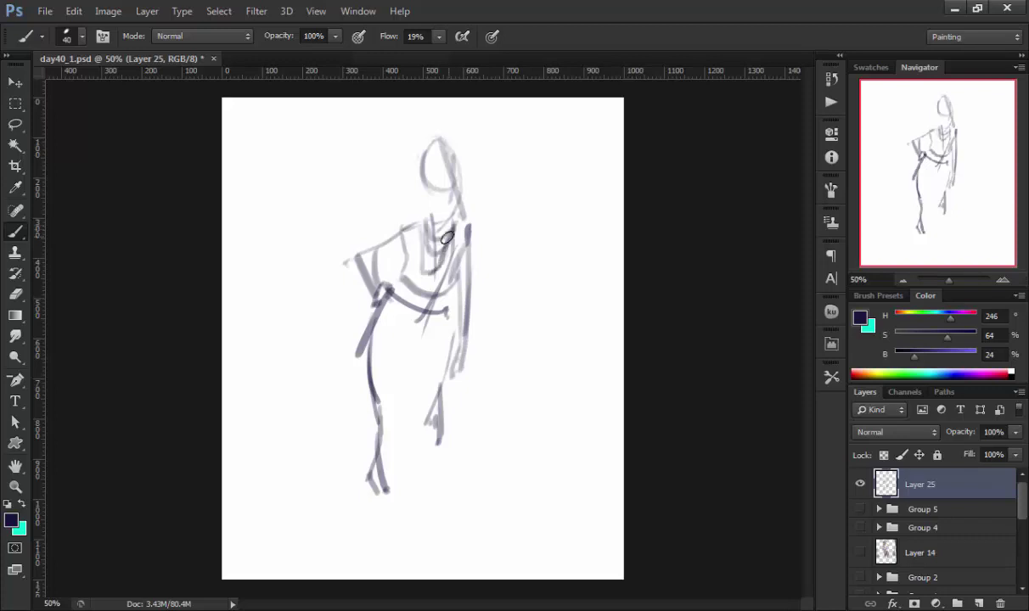
left_click_drag(461, 226, 403, 459)
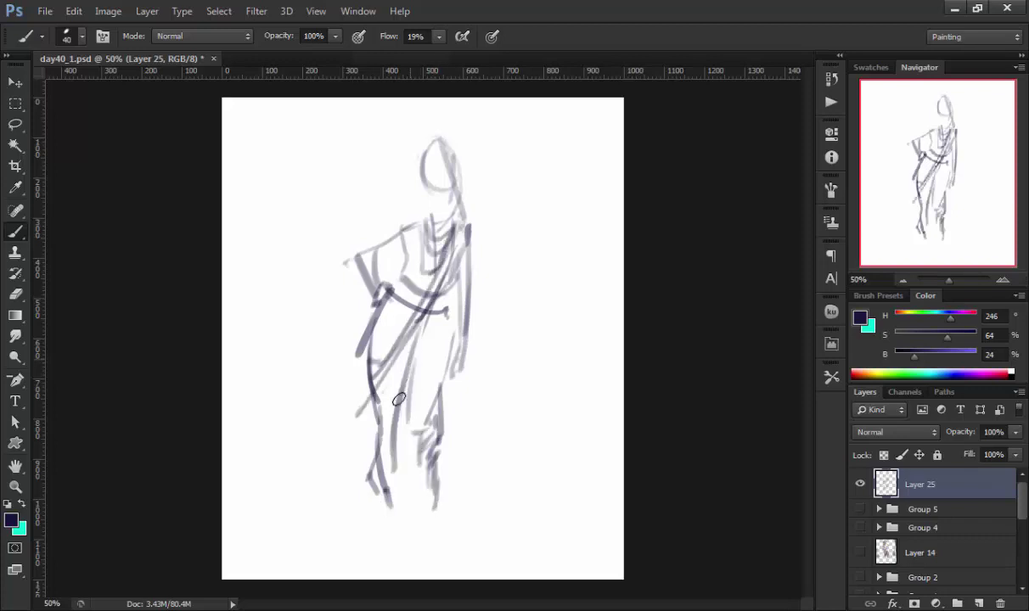
left_click_drag(399, 331, 382, 498)
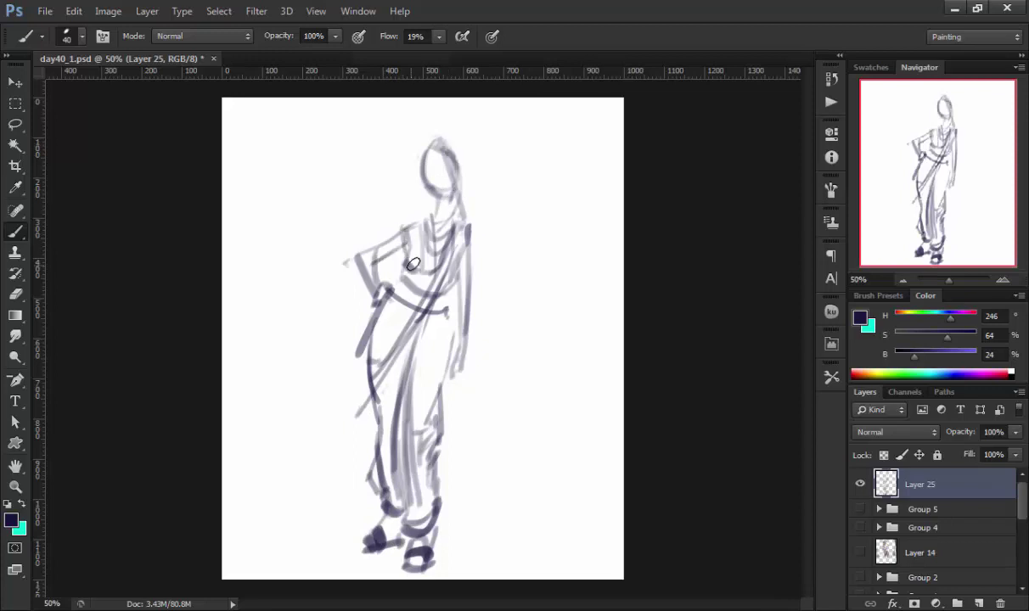
left_click_drag(413, 264, 447, 302)
left_click_drag(472, 125, 472, 523)
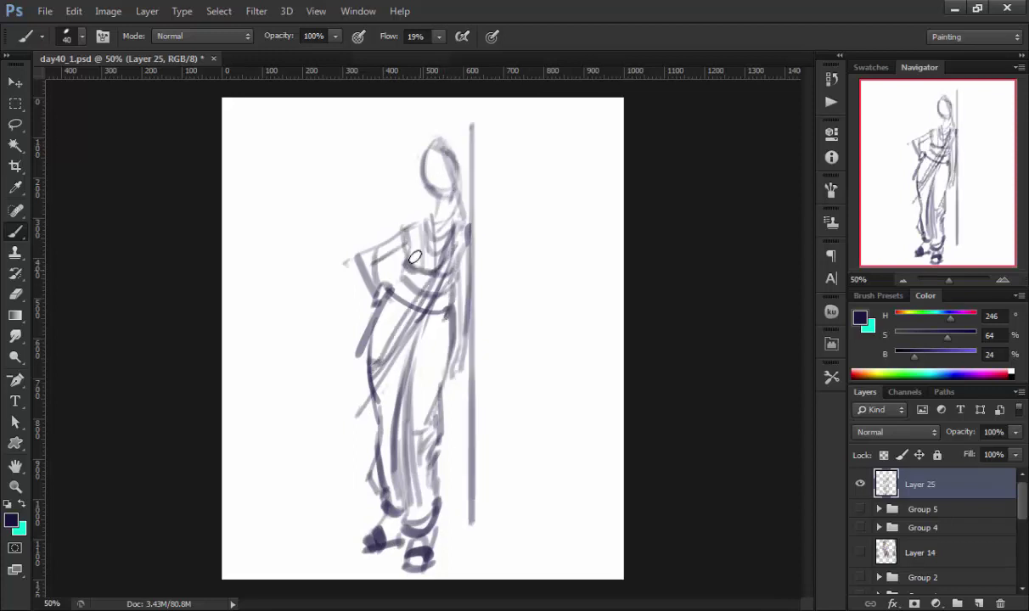
Step: Lasso the head and nudge it slightly left and down
key("l")
key("v")
left_click_drag(438, 119, 444, 185)
key("ctrl+d")
key("b")
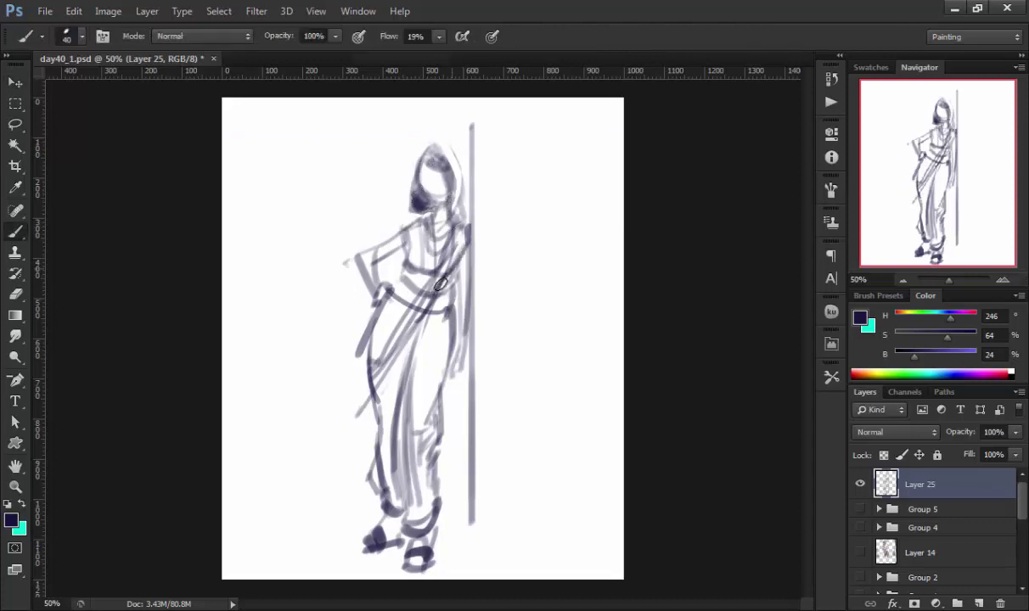
Step: Add dark skirt folds and fill the lower legs with light grey-violet
left_click_drag(440, 284, 367, 380)
mouse_move(399, 314)
left_mouse_down()
mouse_move(352, 458)
mouse_move(382, 385)
left_mouse_up()
left_click_drag(432, 286, 415, 311)
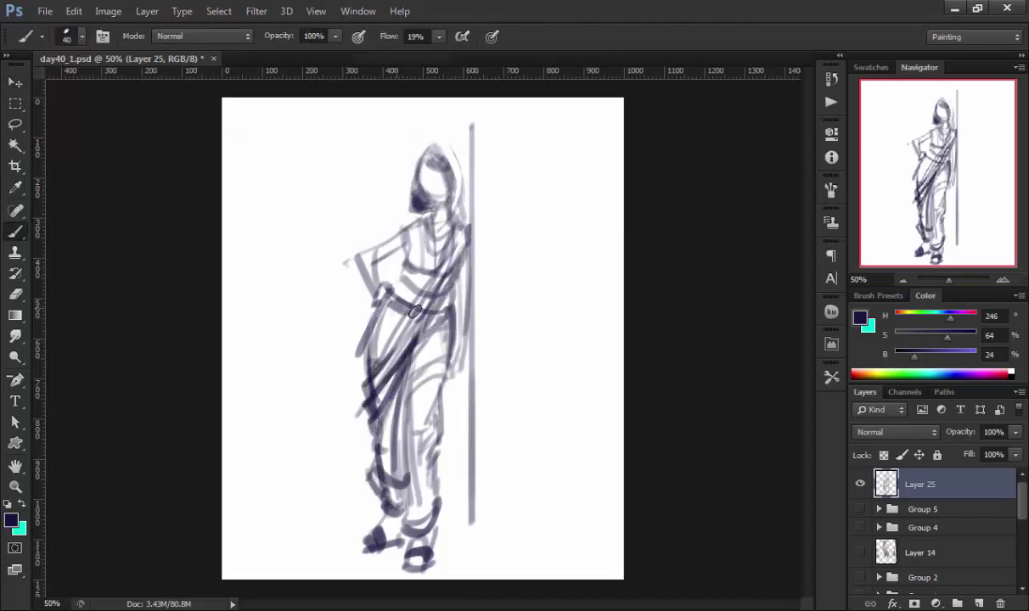
left_click(421, 442, "alt")
left_click_drag(421, 443, 416, 516)
Step: Lasso the lower legs and skirt and Free Transform them shorter
key("l")
left_click_drag(356, 322, 360, 327)
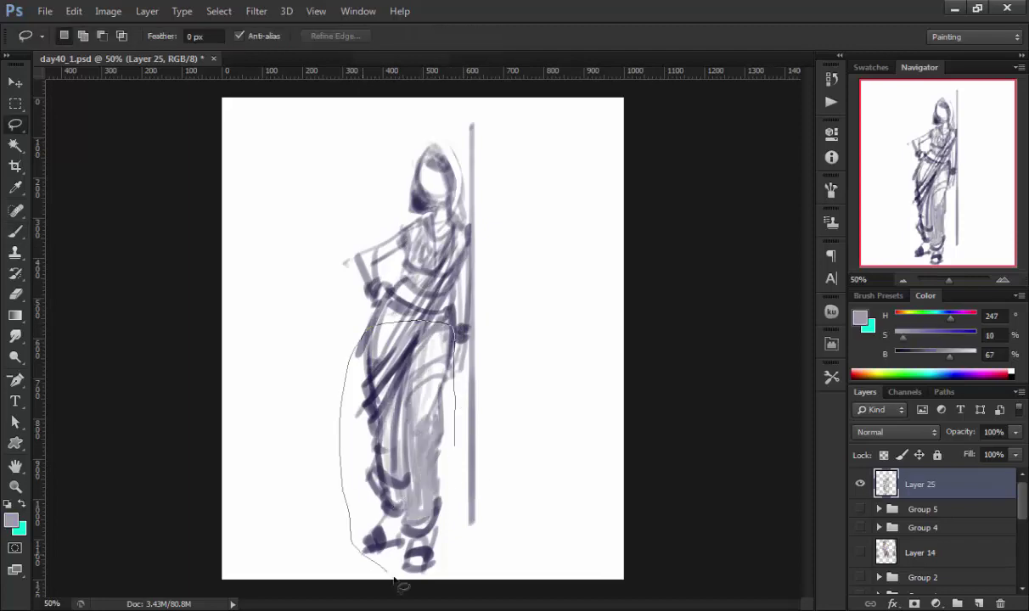
key("ctrl+t")
left_click_drag(455, 556, 408, 543)
key("Return")
key("ctrl+d")
Step: Zoom in on the face and paint the lips and a forehead bindi
scroll(434, 384, "up", 3)
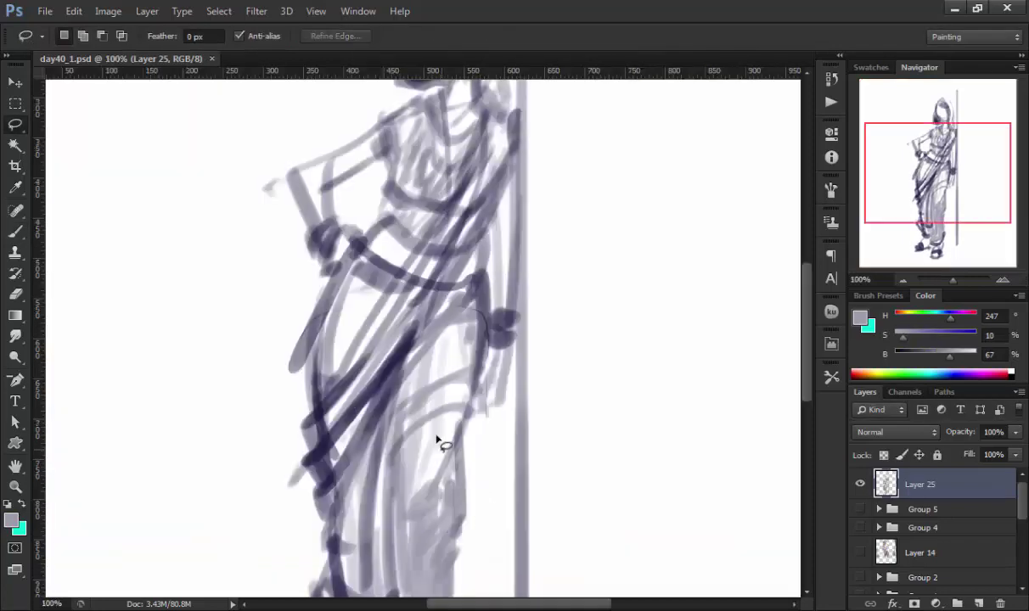
key("b")
scroll(433, 340, "up", 3)
scroll(422, 252, "up", 2)
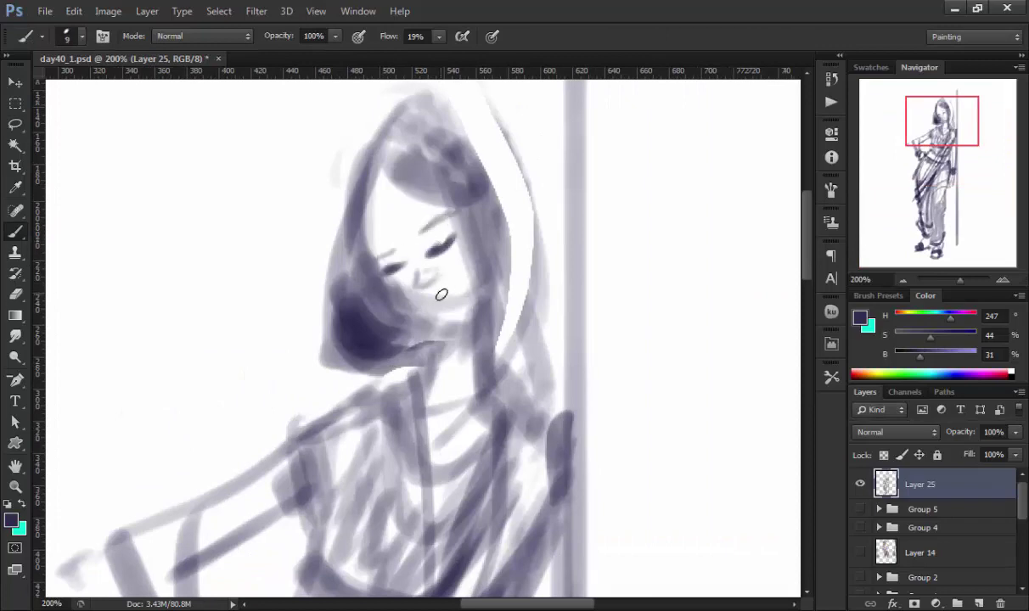
mouse_move(440, 293)
left_mouse_down()
mouse_move(424, 284)
mouse_move(437, 289)
left_mouse_up()
left_click(402, 225)
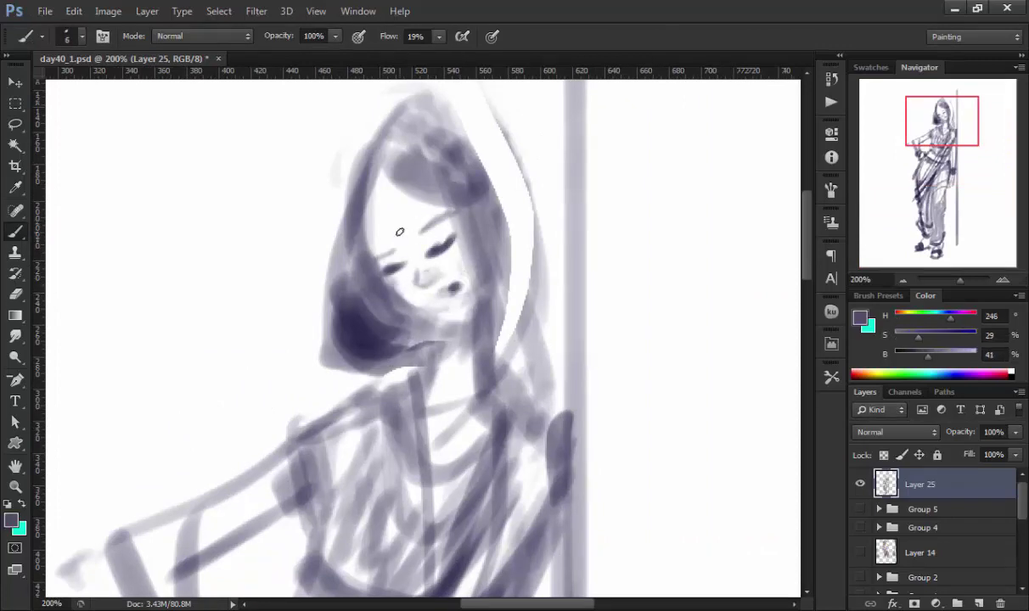
left_click_drag(504, 285, 466, 297)
Step: Darken the hair with dark violet strokes
scroll(466, 297, "down", 1)
mouse_move(399, 229)
left_mouse_down()
mouse_move(429, 314)
mouse_move(378, 438)
left_mouse_up()
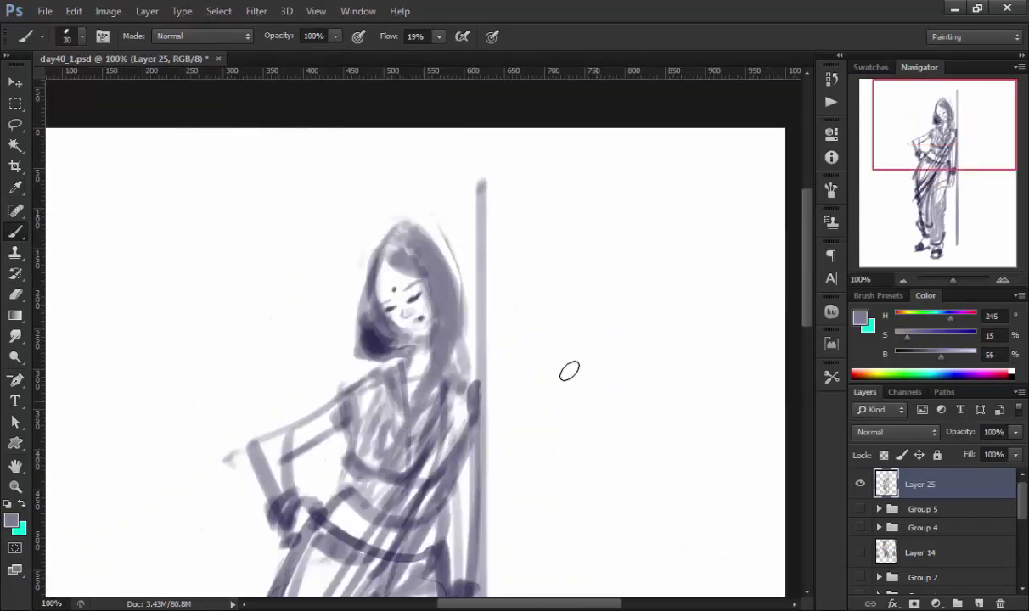
left_click_drag(424, 255, 399, 382)
scroll(432, 287, "down", 2)
scroll(430, 436, "down", 3)
scroll(430, 436, "down", 2)
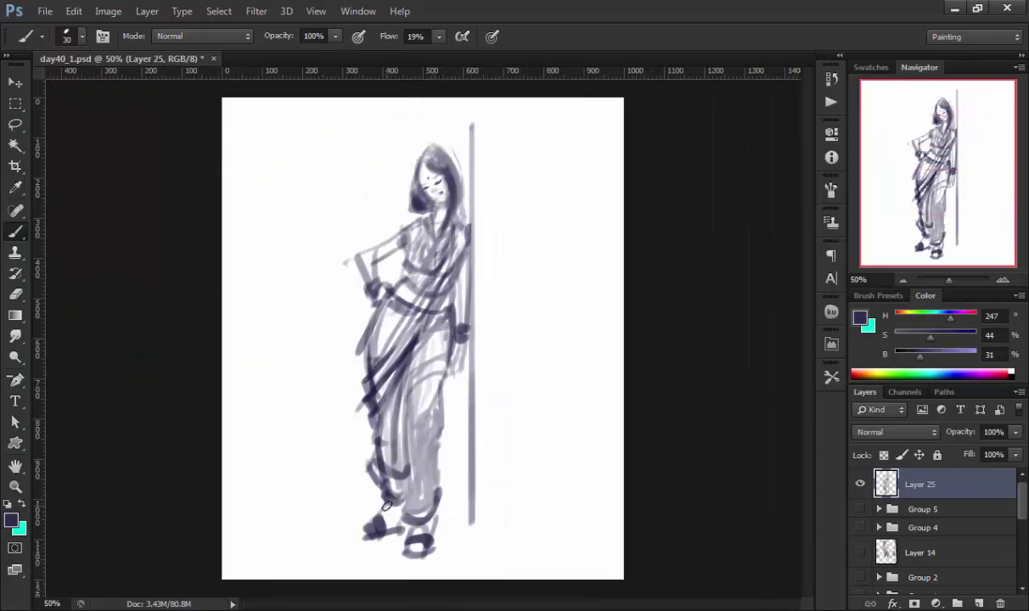
Step: Darken the lower sari, legs, pallu and torso drape with shading strokes
mouse_move(367, 480)
left_mouse_down()
mouse_move(379, 386)
mouse_move(409, 505)
left_mouse_up()
left_click_drag(429, 382, 434, 531)
left_click_drag(393, 493, 378, 405)
left_click_drag(375, 451, 357, 367)
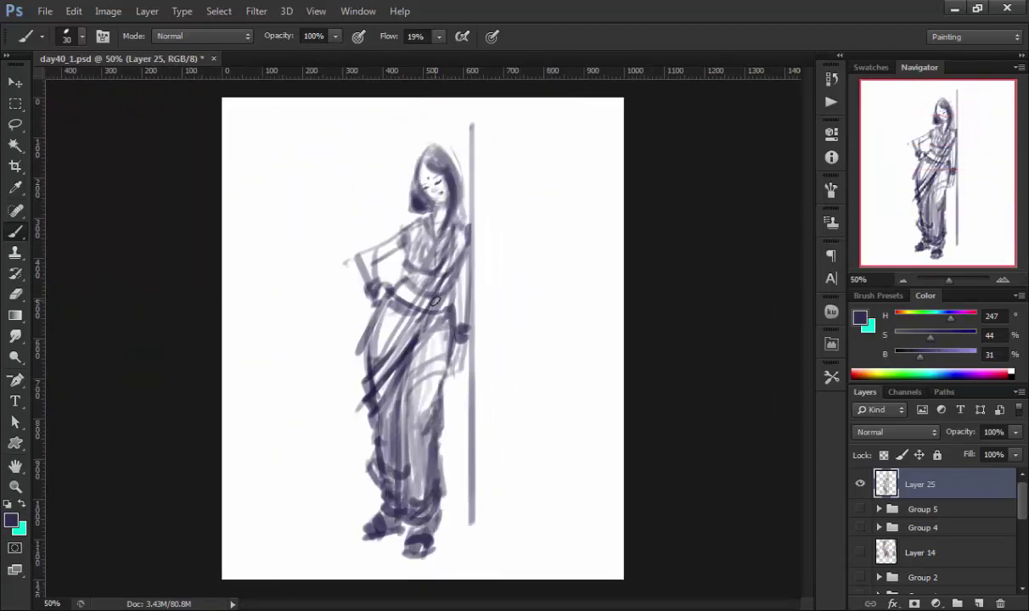
left_click_drag(415, 255, 361, 348)
mouse_move(437, 222)
left_mouse_down()
mouse_move(370, 331)
mouse_move(354, 382)
mouse_move(411, 340)
mouse_move(388, 392)
left_mouse_up()
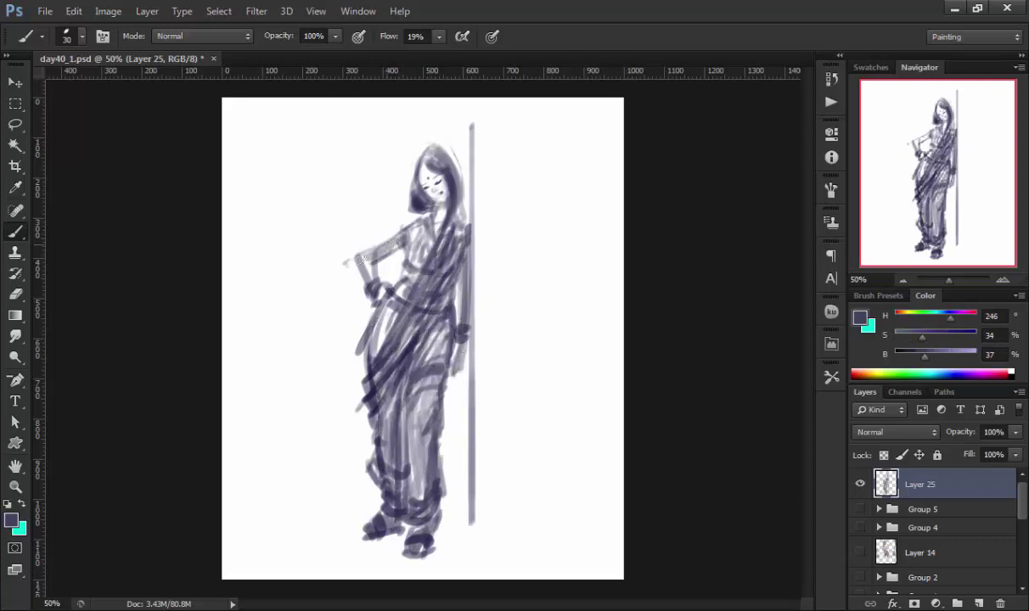
Step: Lighten the left shoulder, darken the upper torso, then add Layer 26 and hide Layer 25
left_click(343, 213, "alt")
left_click_drag(348, 255, 399, 217)
left_click(418, 243, "alt")
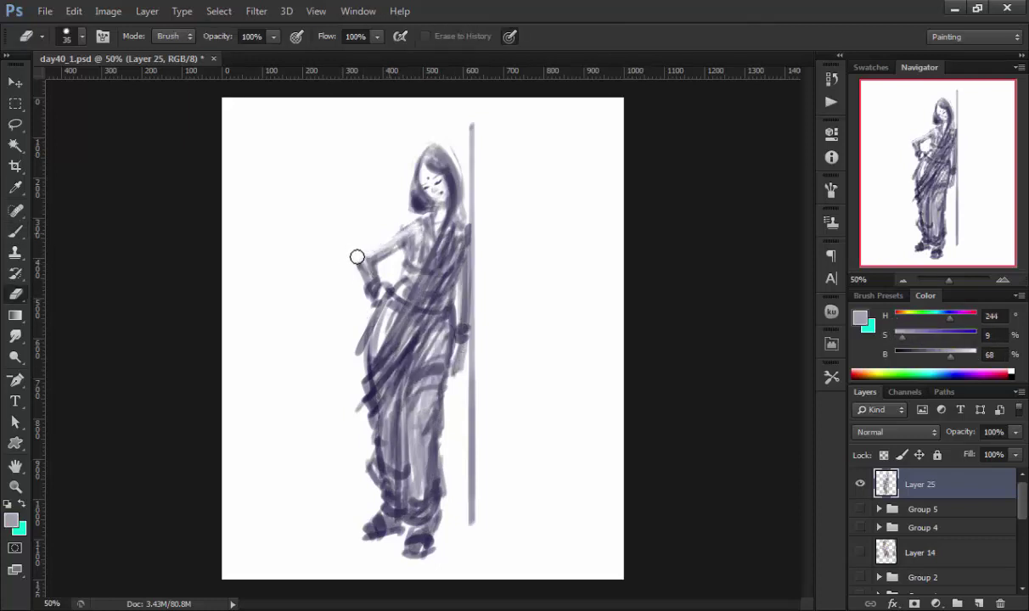
left_click(414, 270, "alt")
mouse_move(427, 255)
left_mouse_down()
mouse_move(403, 283)
mouse_move(381, 367)
left_mouse_up()
left_click(979, 603)
left_click(860, 515)
Step: With a 100 px, 100% flow brush, block in a green skirt and pink top
key("shift+0")
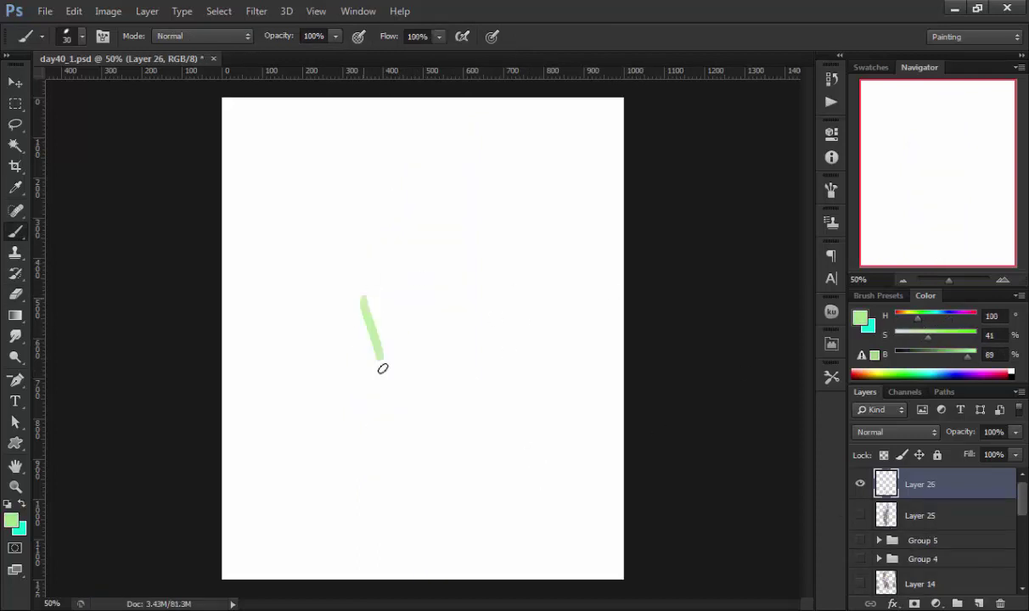
key("bracketright")
key("bracketright")
key("bracketright")
left_click_drag(382, 288, 455, 355)
left_click_drag(429, 272, 471, 336)
left_click_drag(917, 314, 969, 314)
left_click_drag(974, 361, 977, 351)
mouse_move(361, 208)
left_mouse_down()
mouse_move(424, 214)
mouse_move(442, 199)
left_mouse_up()
Step: Paint pale pink arm, legs and head, then transform the figure upright and lower
left_click_drag(898, 326, 900, 326)
left_click_drag(331, 234, 297, 391)
left_click_drag(399, 382, 403, 518)
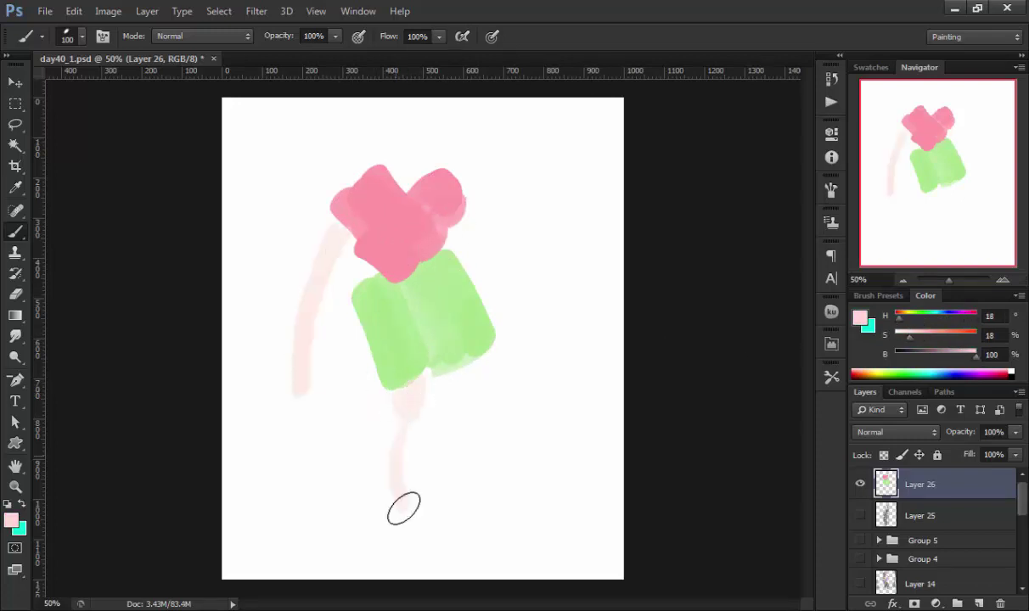
left_click_drag(449, 374, 492, 497)
left_click_drag(433, 356, 476, 475)
mouse_move(382, 169)
left_mouse_down()
mouse_move(402, 120)
mouse_move(437, 220)
left_mouse_up()
key("ctrl+t")
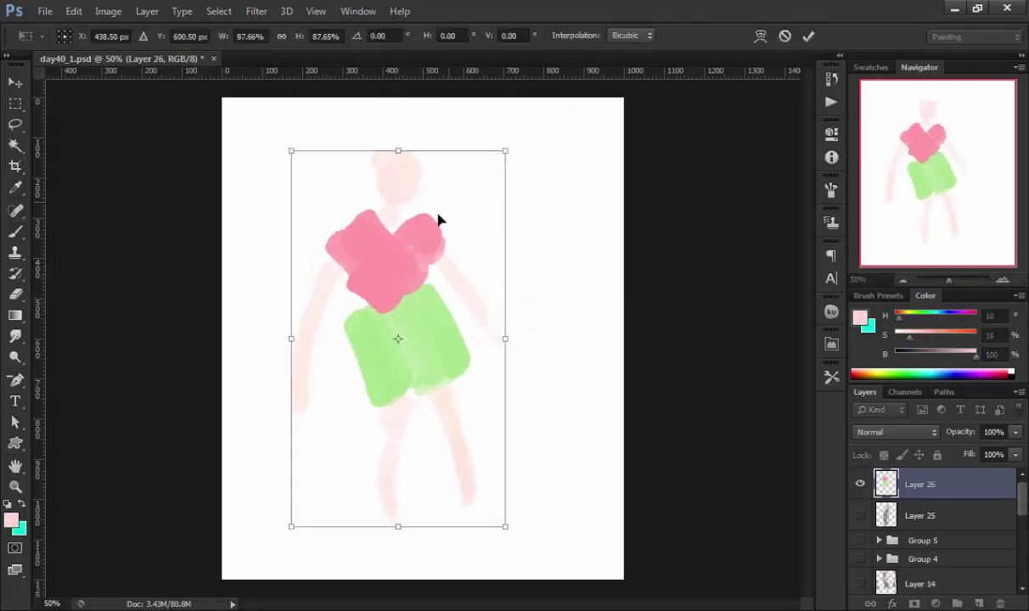
key("Return")
Step: Add a dark blue hat, darker shirt hem, yellow-green skirt and pink arm and leg
mouse_move(386, 166)
left_mouse_down()
mouse_move(404, 157)
mouse_move(365, 140)
mouse_move(366, 180)
left_mouse_up()
left_click(372, 249, "alt")
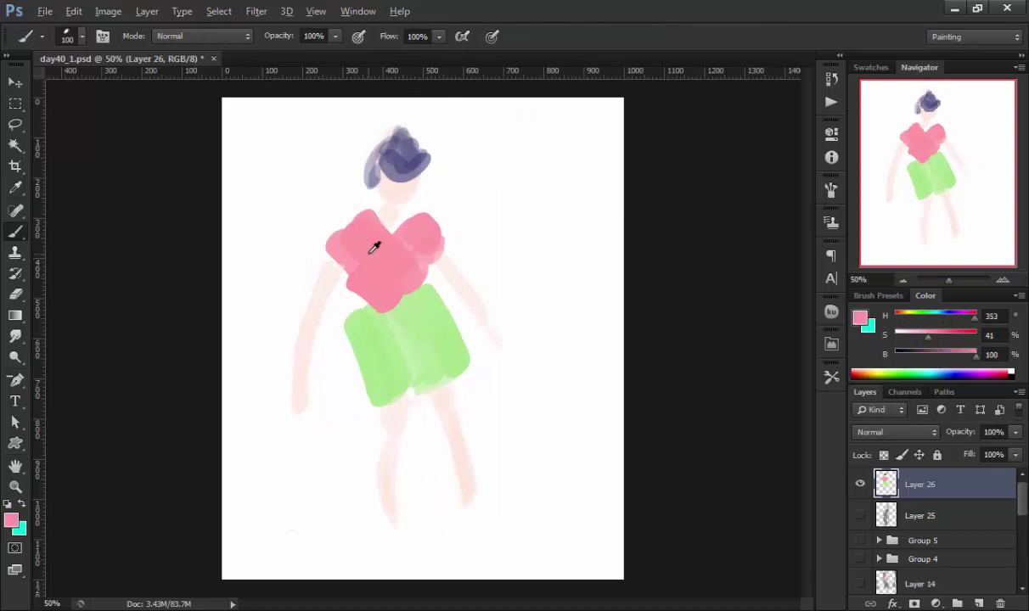
left_click_drag(344, 267, 416, 287)
left_click(458, 327, "alt")
mouse_move(387, 367)
left_mouse_down()
mouse_move(436, 361)
mouse_move(447, 391)
left_mouse_up()
left_click(391, 286, "alt")
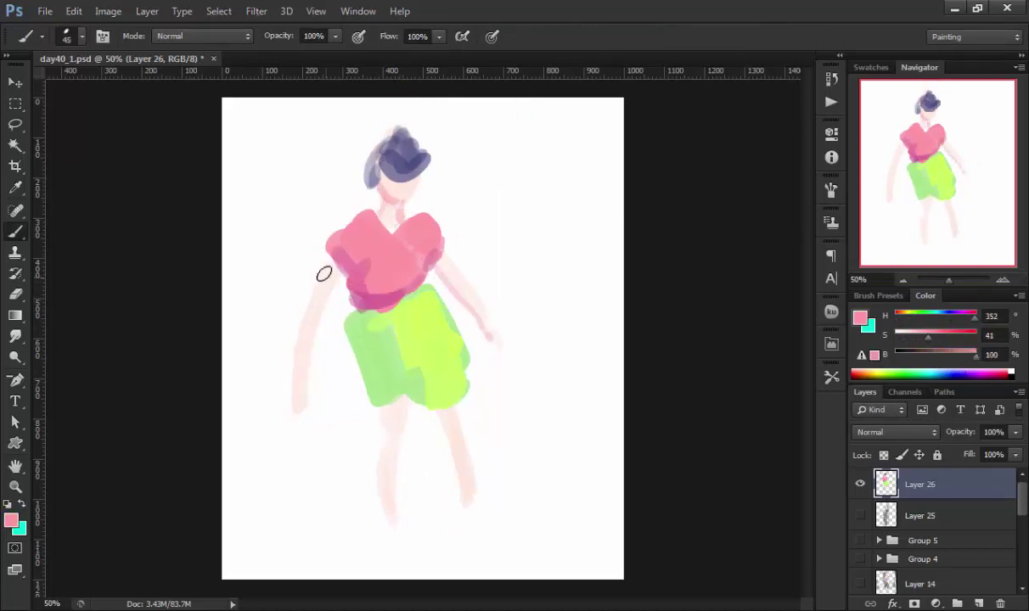
left_click_drag(321, 259, 295, 386)
left_click_drag(383, 406, 390, 540)
Step: Paint a brown skate, shrink the figure narrower and shorter, and add pink to the right leg
left_click(901, 322)
key("ctrl+t")
left_click_drag(505, 573, 471, 500)
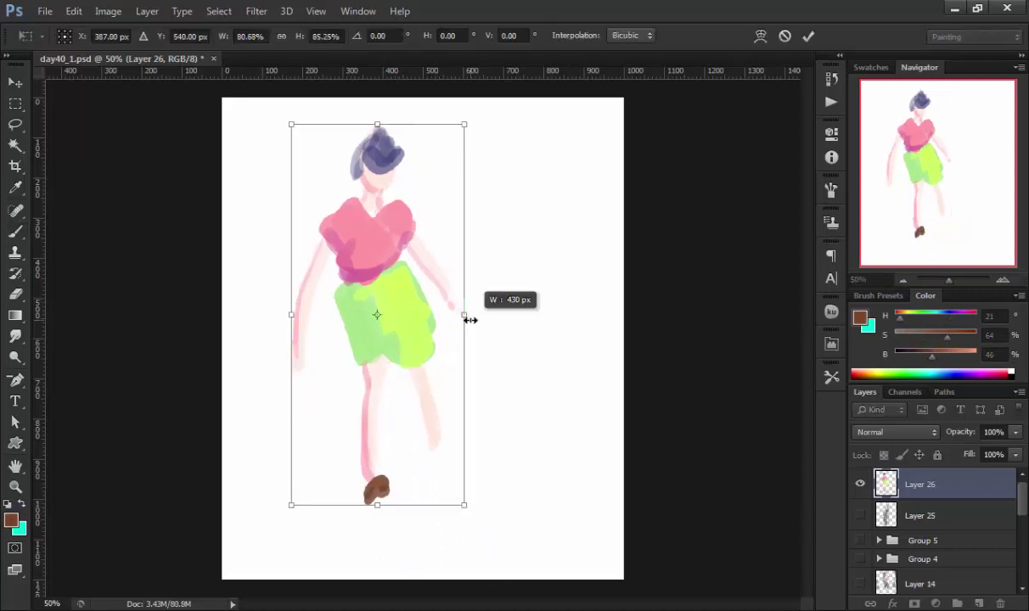
left_click_drag(471, 319, 460, 319)
key("Return")
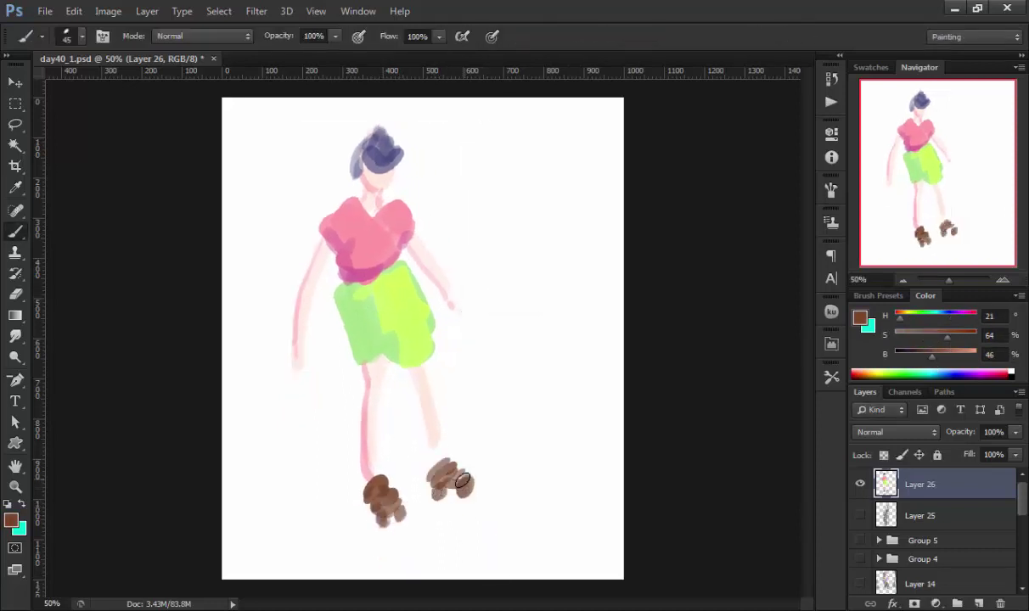
left_click_drag(416, 367, 429, 436)
left_click(437, 331, "alt")
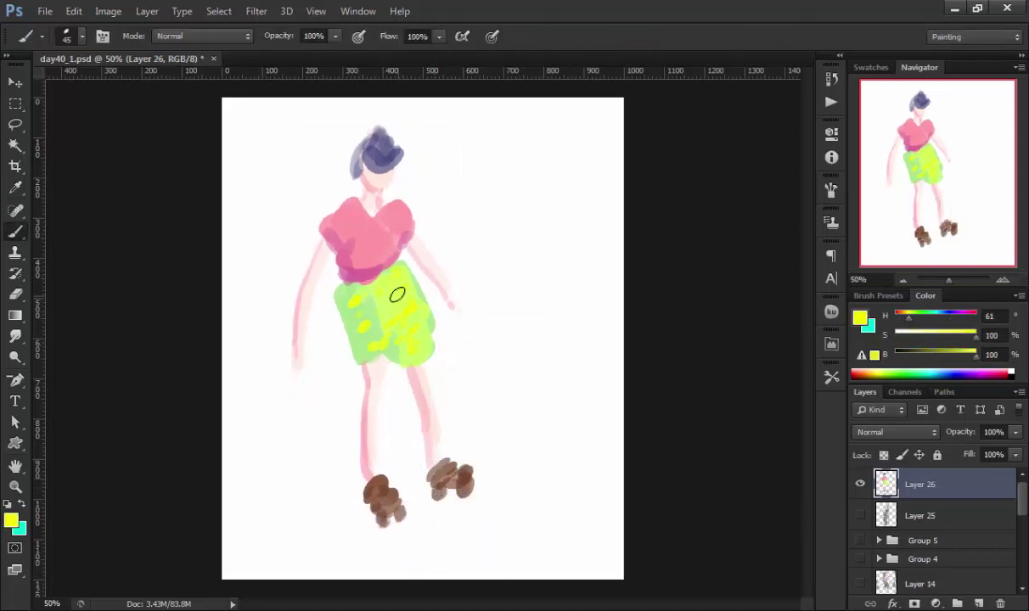
Step: Widen the skirt with yellow, add a light-blue hair highlight, and pick a pale blue
left_click(946, 370)
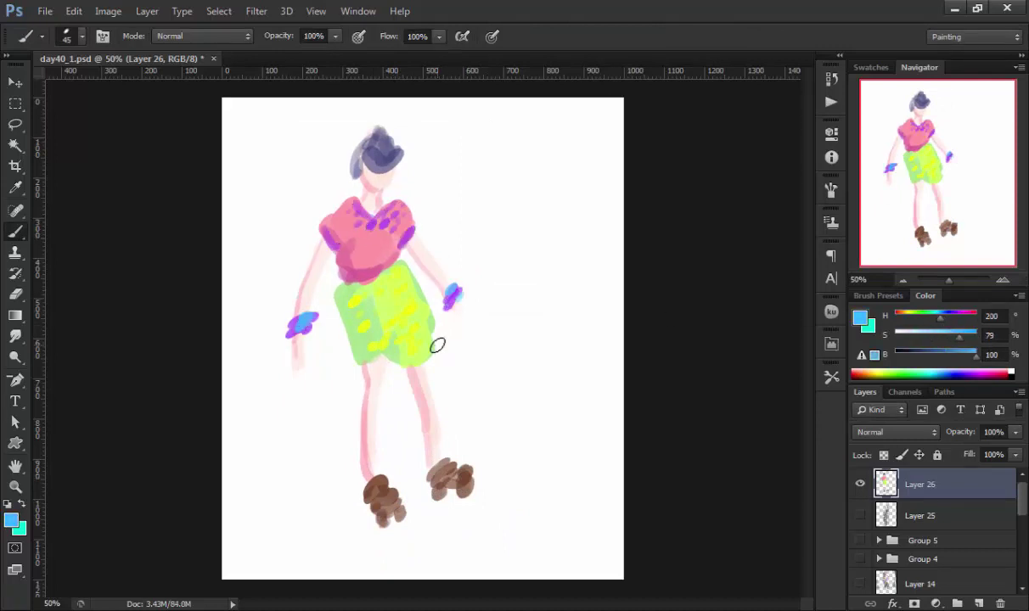
left_click_drag(404, 367, 420, 292)
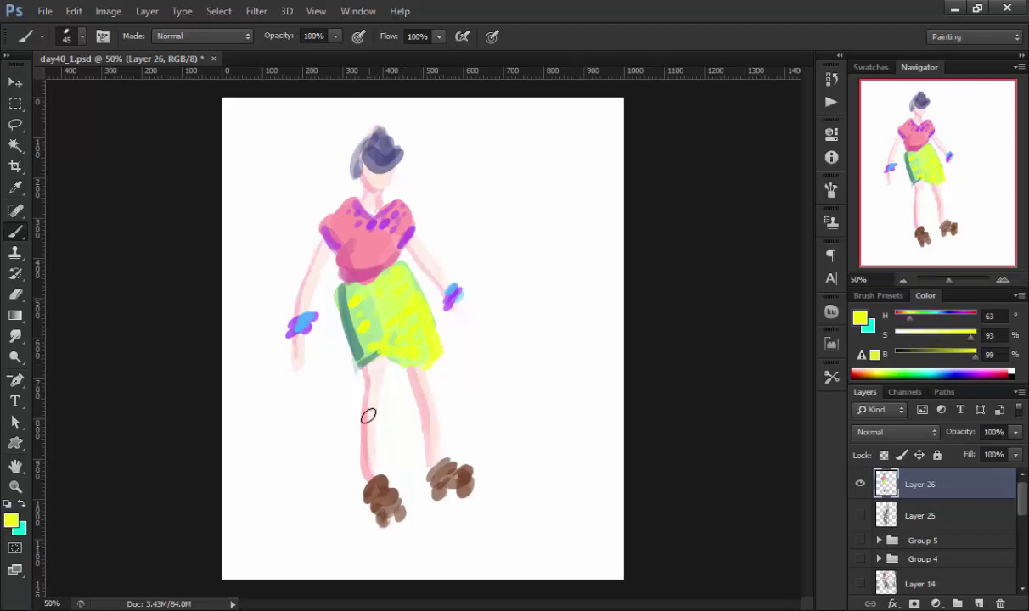
left_click_drag(365, 136, 384, 150)
left_click(361, 137, "alt")
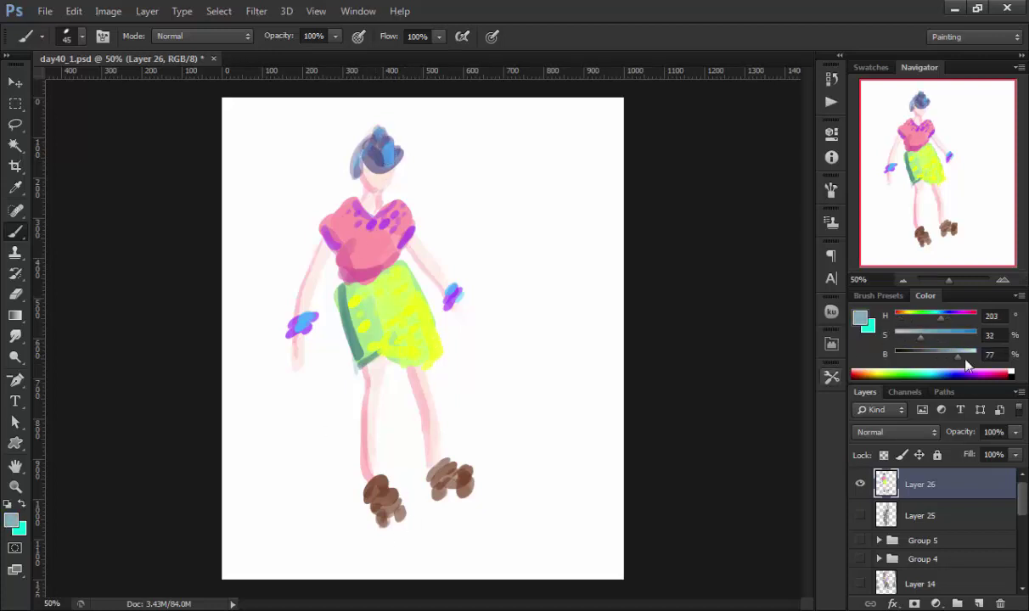
left_click_drag(957, 355, 976, 354)
Step: On a new layer below the figure, paint a pale blue ground and tall shapes with a 200 px brush
left_click(978, 604, "ctrl")
left_click_drag(298, 509, 593, 509)
left_click_drag(323, 522, 509, 518)
left_click_drag(584, 289, 577, 526)
Step: Add pale blue shapes on the left, then zoom in on the figure's head with a smaller brush
left_click_drag(229, 391, 254, 480)
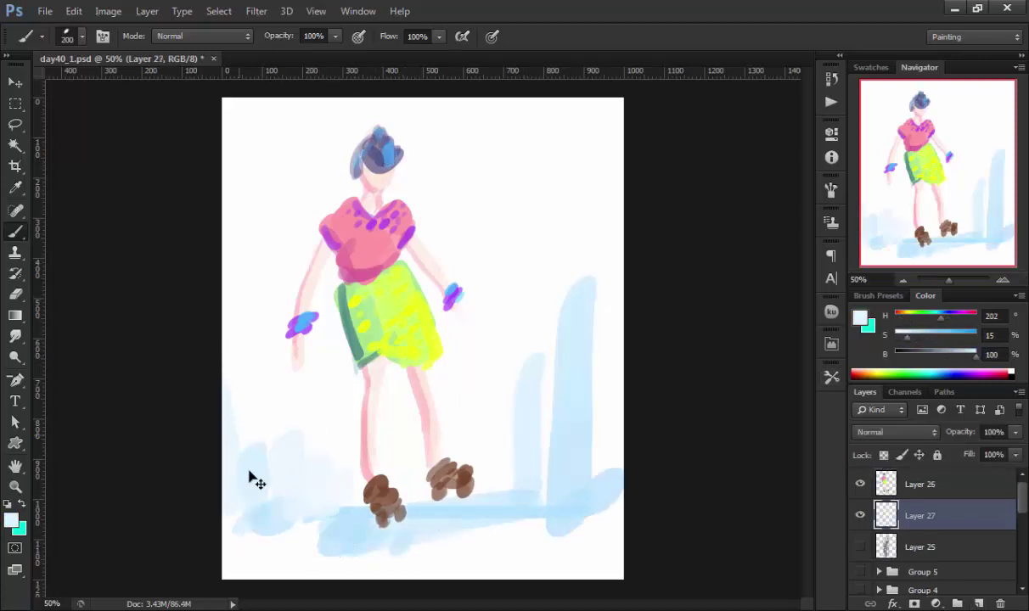
left_click(363, 339, "alt")
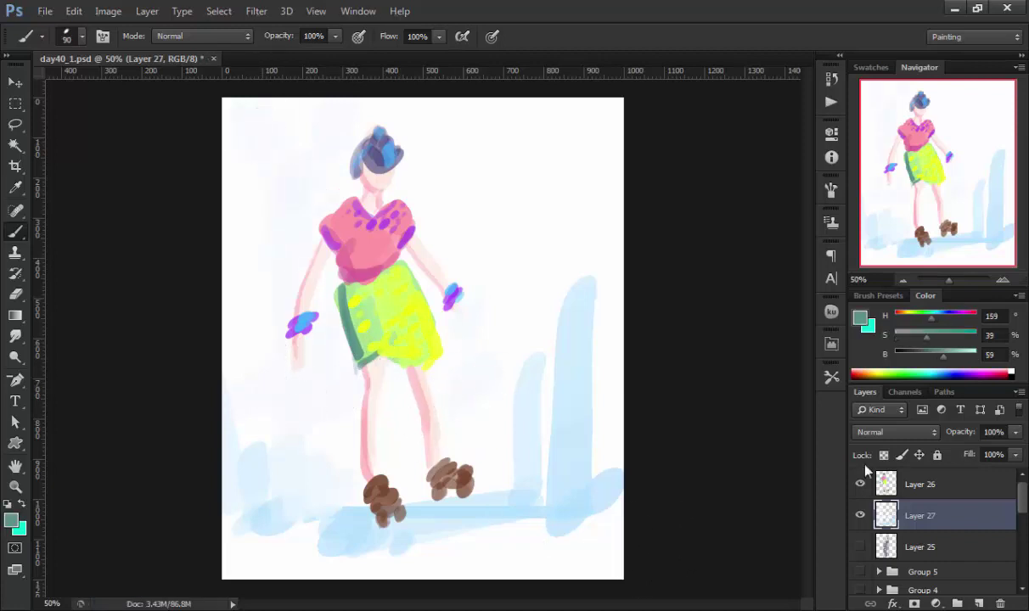
key("alt+bracketright")
key("ctrl+plus")
key("ctrl+plus")
left_click(503, 268, "alt")
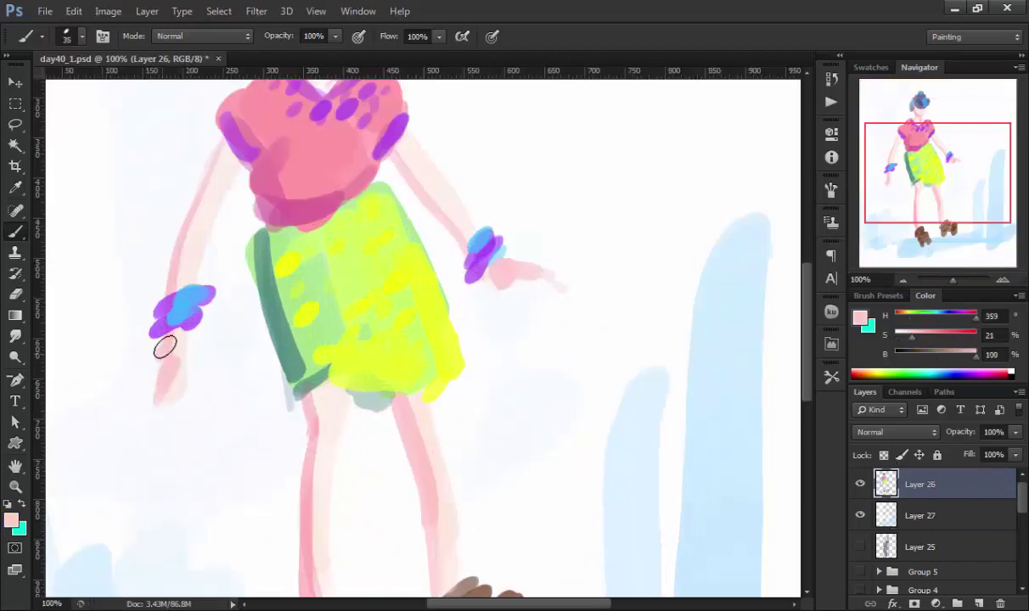
left_click(164, 347, "alt")
left_click_drag(190, 363, 161, 559)
Step: Darken the hair into a bun with blue-purple strokes, then zoom in closer on the head
left_click(301, 161, "alt")
left_click_drag(288, 140, 348, 199)
key("bracketleft")
key("bracketleft")
key("bracketleft")
left_click_drag(254, 165, 275, 191)
left_click_drag(306, 136, 307, 157)
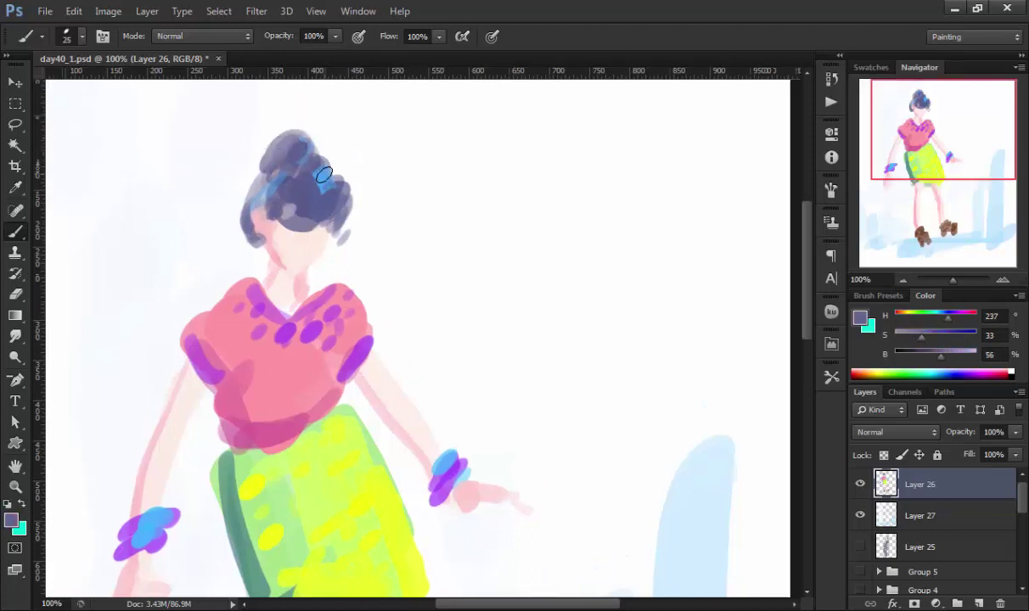
Step: With a tiny brush, paint closed eyes, a smiling mouth and pink cheek blush
left_click(317, 238, "alt")
key("ctrl+plus")
key("bracketleft")
key("bracketleft")
key("bracketleft")
left_click_drag(382, 320, 404, 322)
left_click_drag(444, 319, 469, 316)
left_click(399, 326, "alt")
mouse_move(420, 341)
left_mouse_down()
mouse_move(434, 343)
mouse_move(428, 363)
left_mouse_up()
left_click(452, 326, "alt")
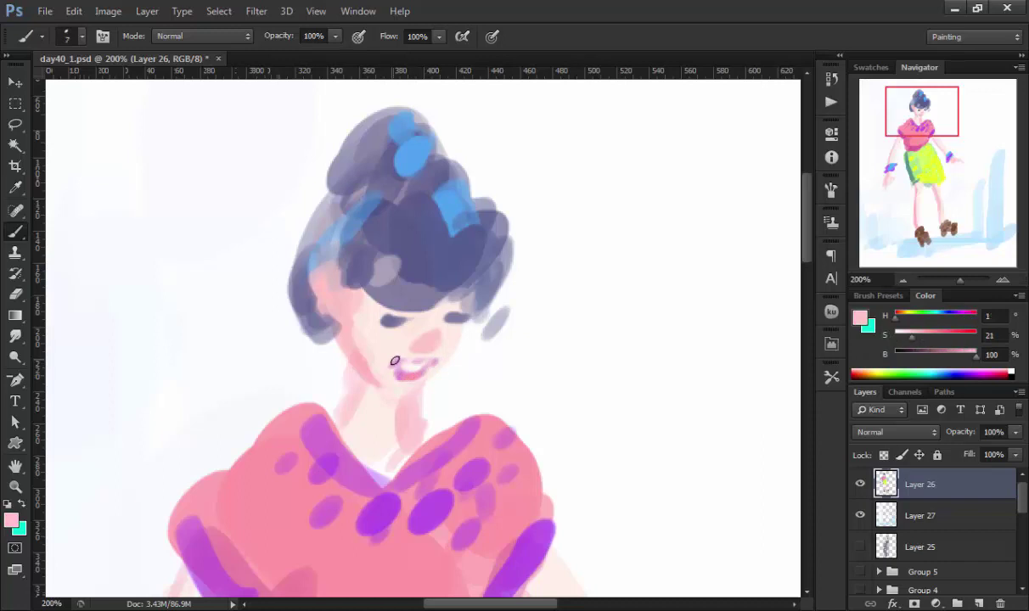
Step: Zoom out, touch up with the eraser, and paint pink socks above the skates
key("bracketright")
key("bracketright")
key("bracketright")
key("ctrl+minus")
key("ctrl+minus")
key("e")
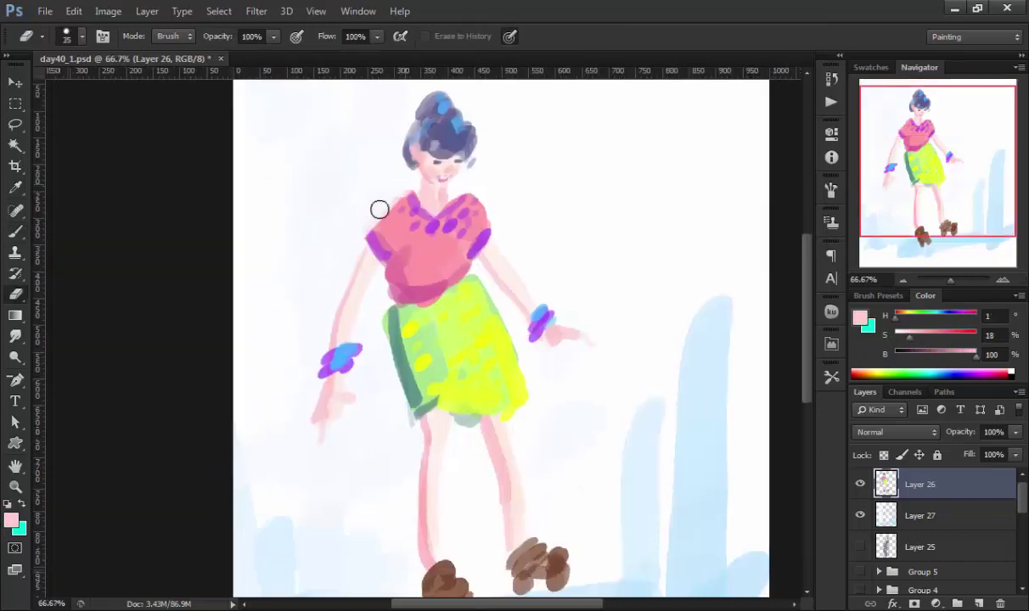
key("b")
left_click(429, 271, "alt")
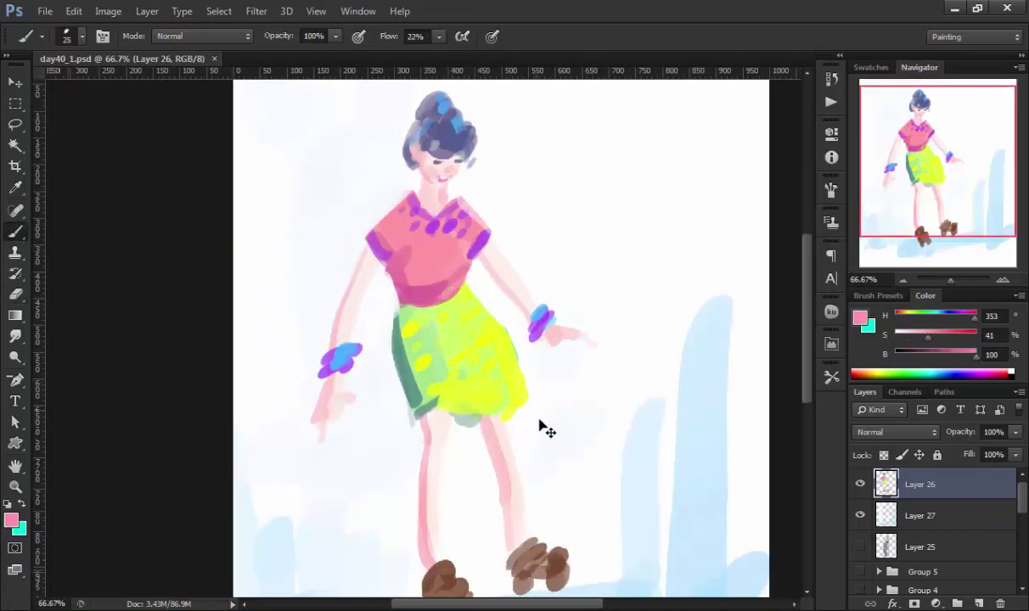
left_click_drag(535, 417, 338, 509)
left_click_drag(433, 479, 437, 501)
left_click(358, 513, "alt")
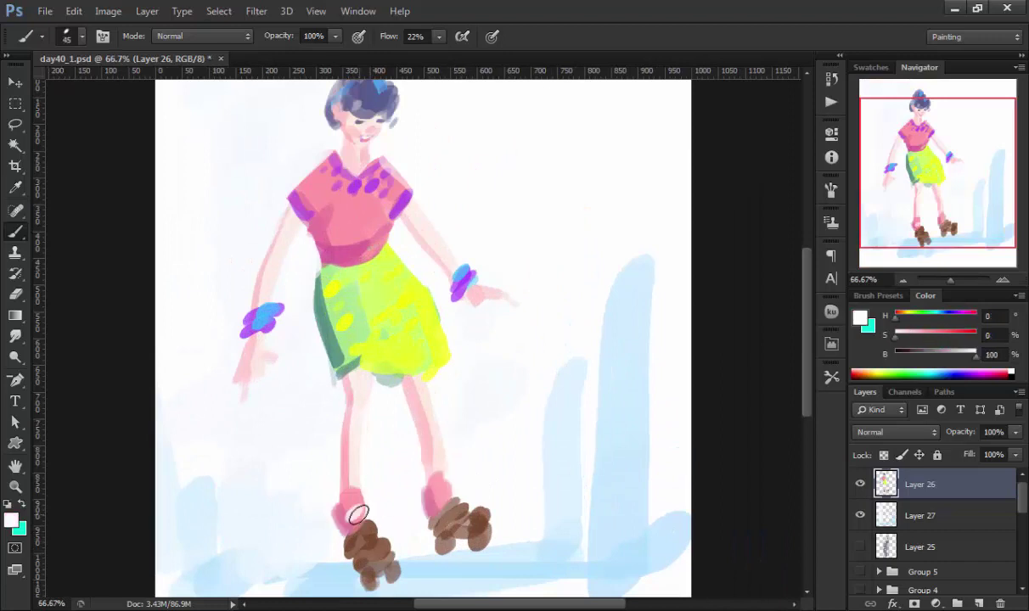
key("ctrl+minus")
Step: Group Layers 26 and 27 into one skater group, undoing a trial resize
left_click(912, 515, "shift")
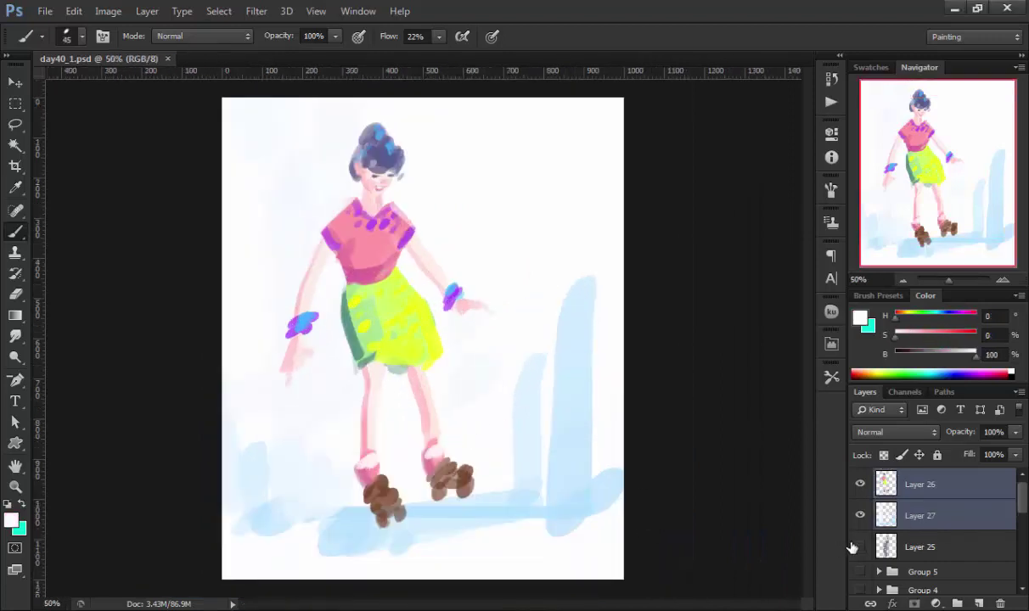
key("ctrl+t")
key("Escape")
key("ctrl+g")
key("ctrl+t")
left_click_drag(620, 555, 299, 294)
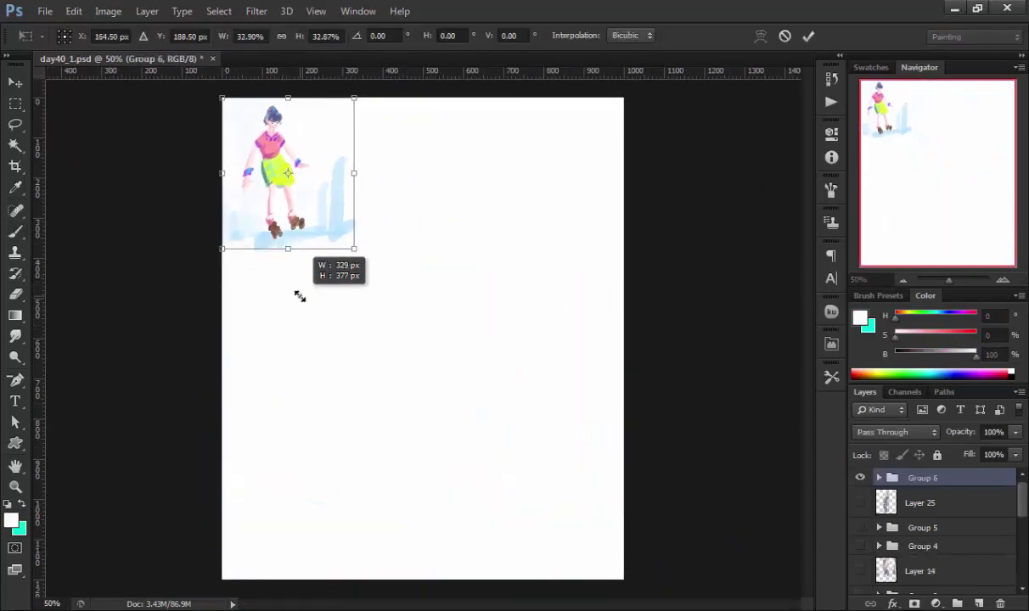
key("Return")
key("ctrl+z")
Step: Make every sketch visible: saree sketch, Groups 1, 2, 4, 5 and Layer 14
left_click(917, 503)
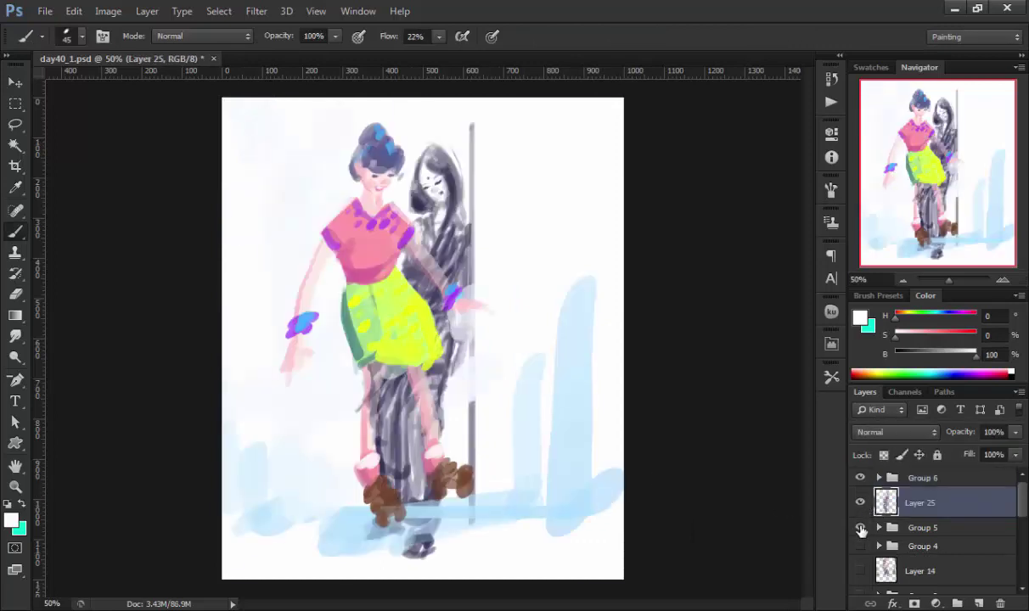
left_click(860, 527)
left_click(923, 477)
left_click(860, 546)
left_click(860, 572)
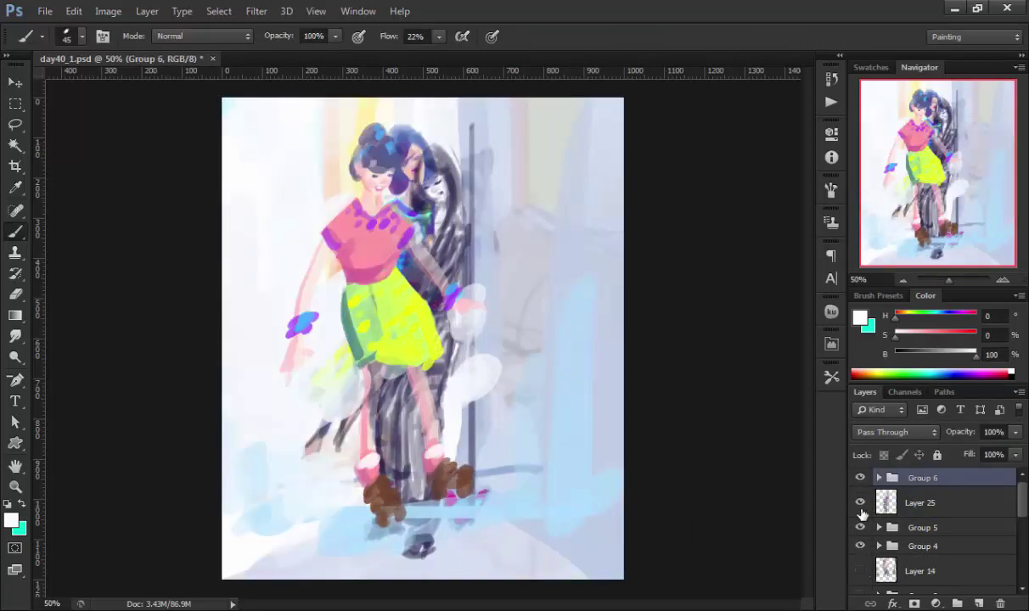
scroll(860, 543, "down", 3)
left_click(859, 486)
left_click(860, 505)
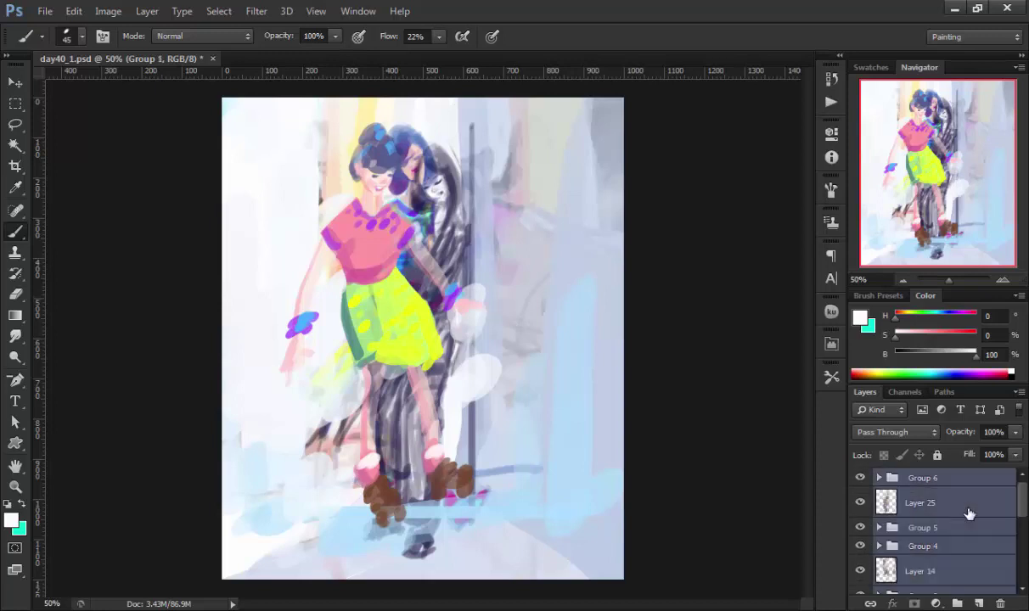
Step: Duplicate all the sketch groups and merge each copied group into a single layer
left_click_drag(953, 575, 970, 519)
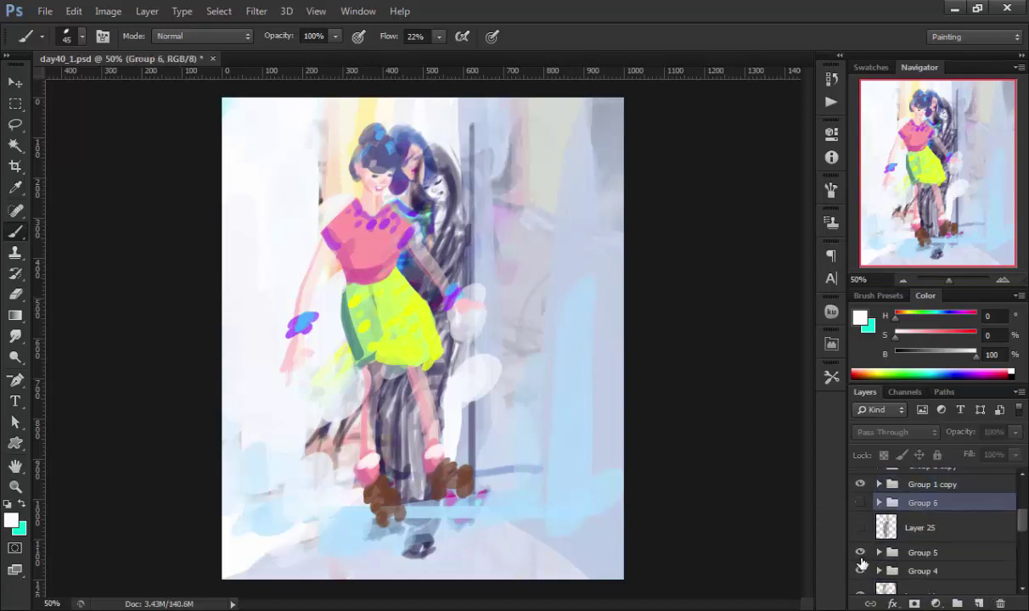
scroll(934, 522, "down", 3)
scroll(885, 526, "up", 5)
key("ctrl+e")
left_click(932, 527)
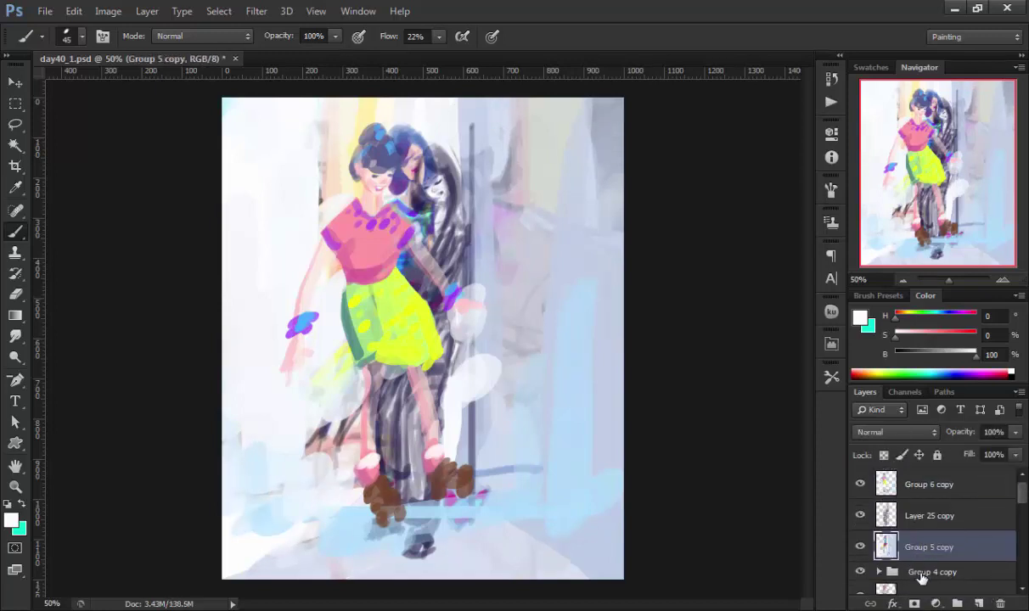
scroll(932, 527, "down", 3)
left_click(932, 551)
key("ctrl+e")
mouse_move(1023, 552)
left_mouse_down()
mouse_move(1022, 503)
mouse_move(1022, 519)
left_mouse_up()
Step: Scale the merged copies down into the page's top-left corner
left_click(960, 554, "shift")
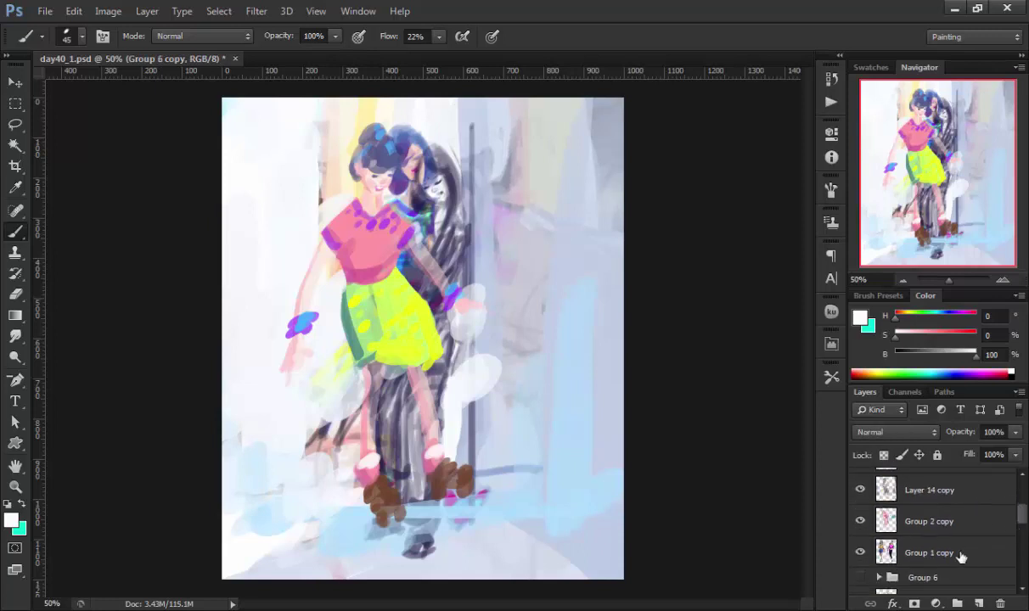
key("ctrl+t")
left_click_drag(579, 523, 374, 280)
key("Return")
Step: With the Move tool, pull the skater, reading girl, bike rider and pink dancer out of the pile
key("v")
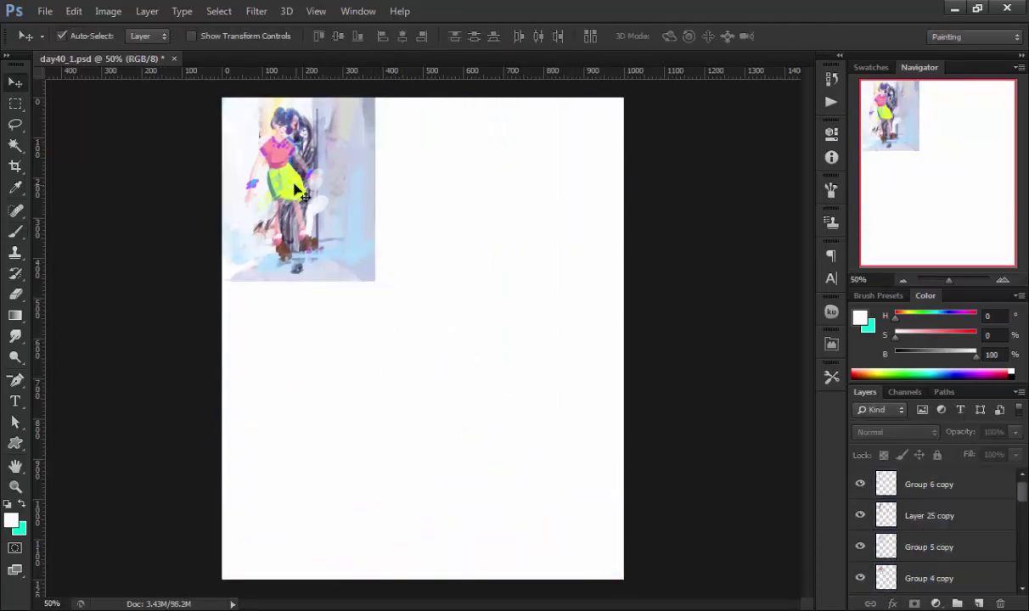
left_click_drag(293, 179, 322, 271)
left_click_drag(270, 227, 385, 339)
mouse_move(404, 256)
left_mouse_down()
mouse_move(426, 306)
mouse_move(344, 294)
mouse_move(569, 271)
left_mouse_up()
mouse_move(331, 151)
left_mouse_down()
mouse_move(454, 462)
mouse_move(569, 119)
left_mouse_up()
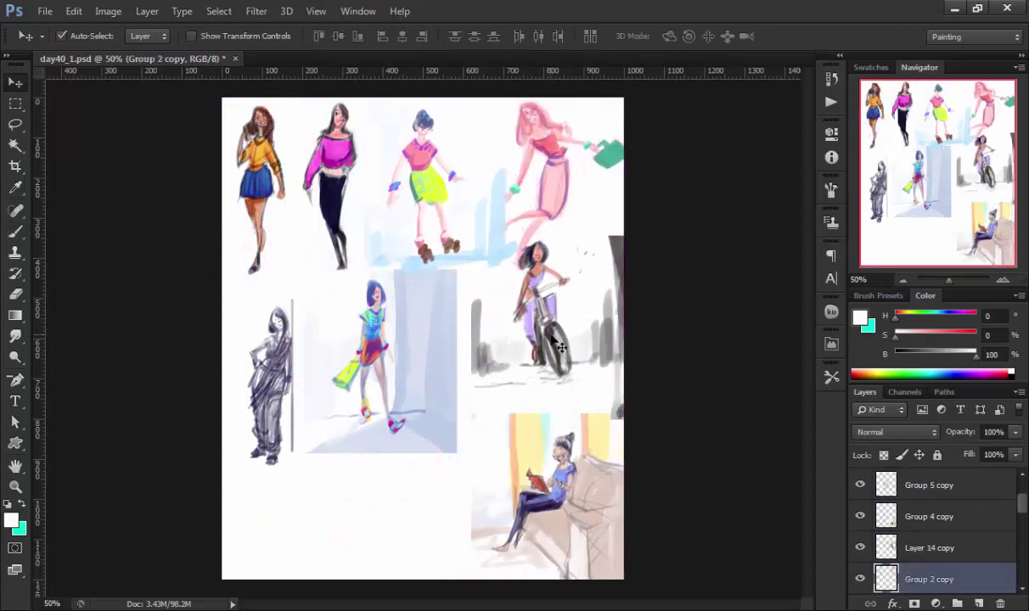
mouse_move(420, 364)
left_mouse_down()
mouse_move(386, 420)
mouse_move(377, 475)
left_mouse_up()
left_click_drag(544, 323, 459, 352)
Step: Fine-tune the figures' positions into a grid and bring the pink dancer's layer to the front
left_click_drag(532, 466, 524, 441)
left_click_drag(506, 344, 482, 340)
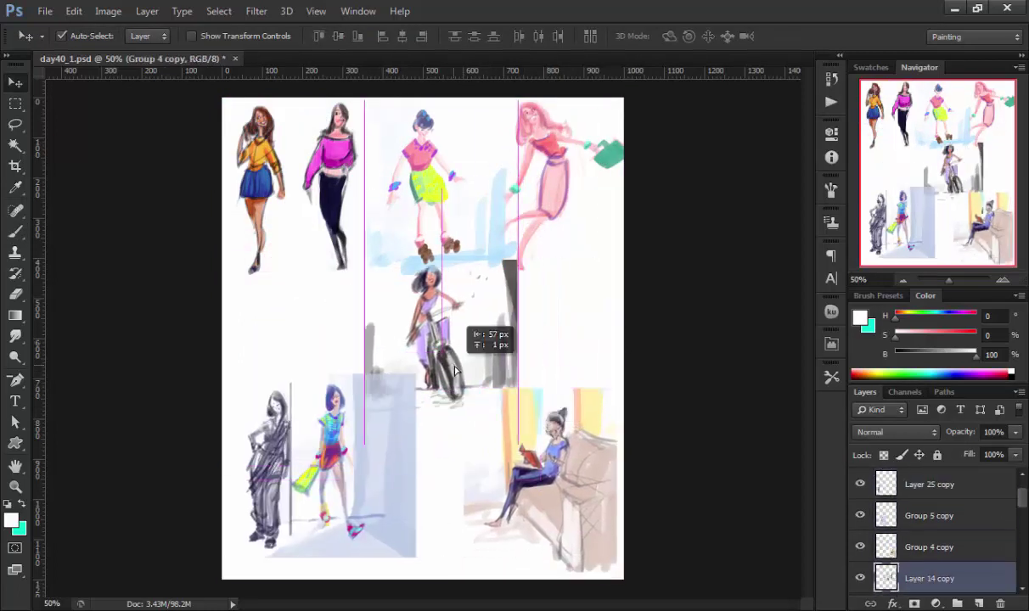
left_click_drag(882, 485, 859, 517)
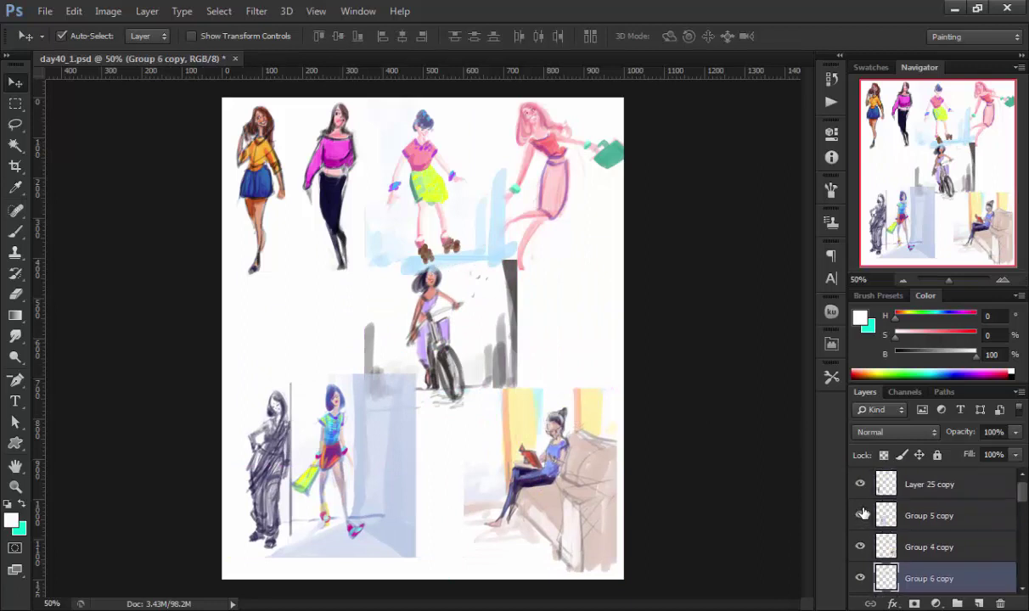
left_click_drag(594, 192, 601, 260)
mouse_move(509, 284)
left_mouse_down()
mouse_move(471, 291)
mouse_move(539, 302)
left_mouse_up()
left_click(900, 548)
key("ctrl+bracketright")
key("ctrl+shift+bracketright")
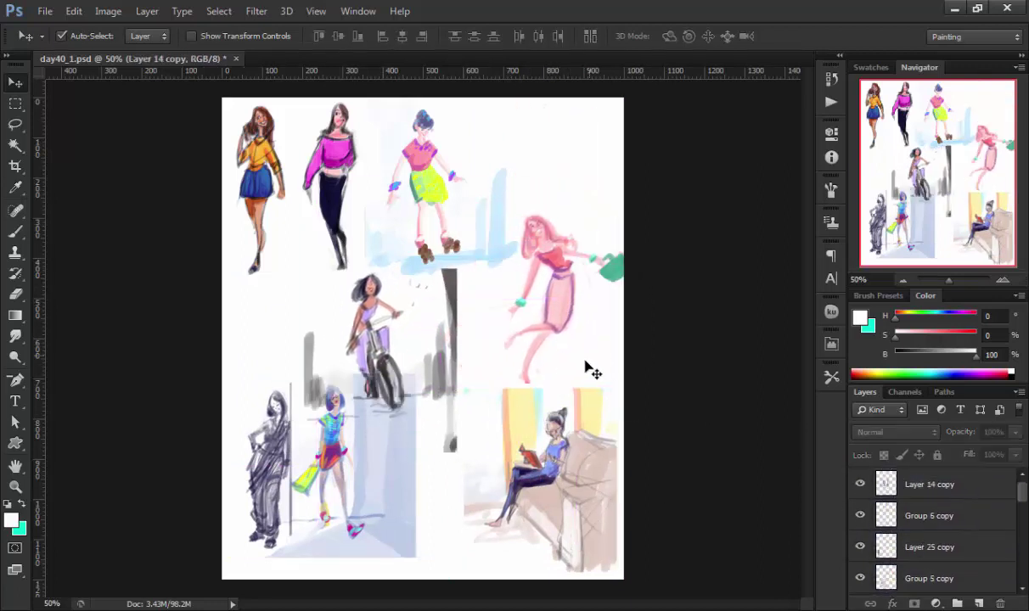